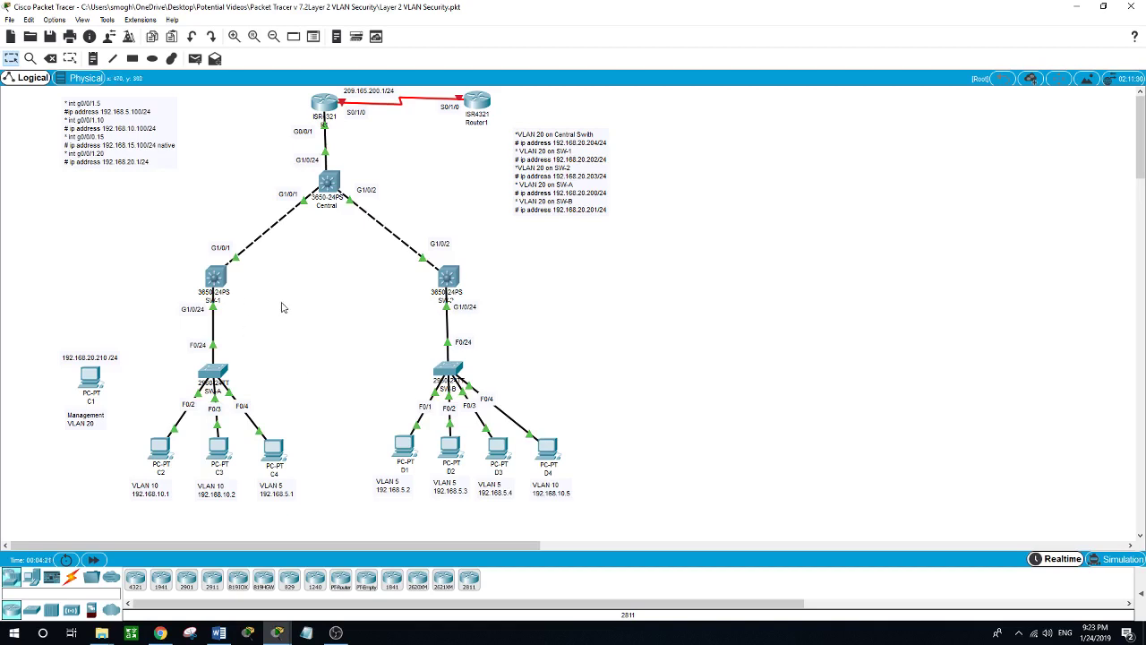
- Connect SW-1 to SW-2 with a copper cross-over cable, using GigabitEthernet1/0/23 on both switches
left_click(73, 579)
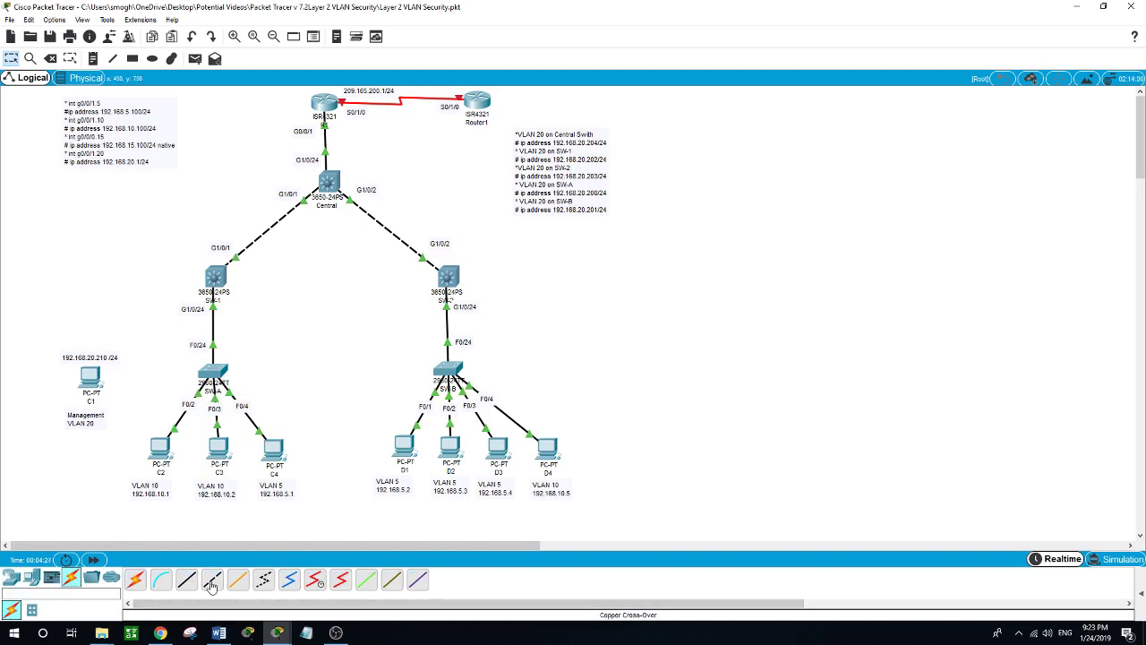
left_click(212, 582)
left_click(215, 277)
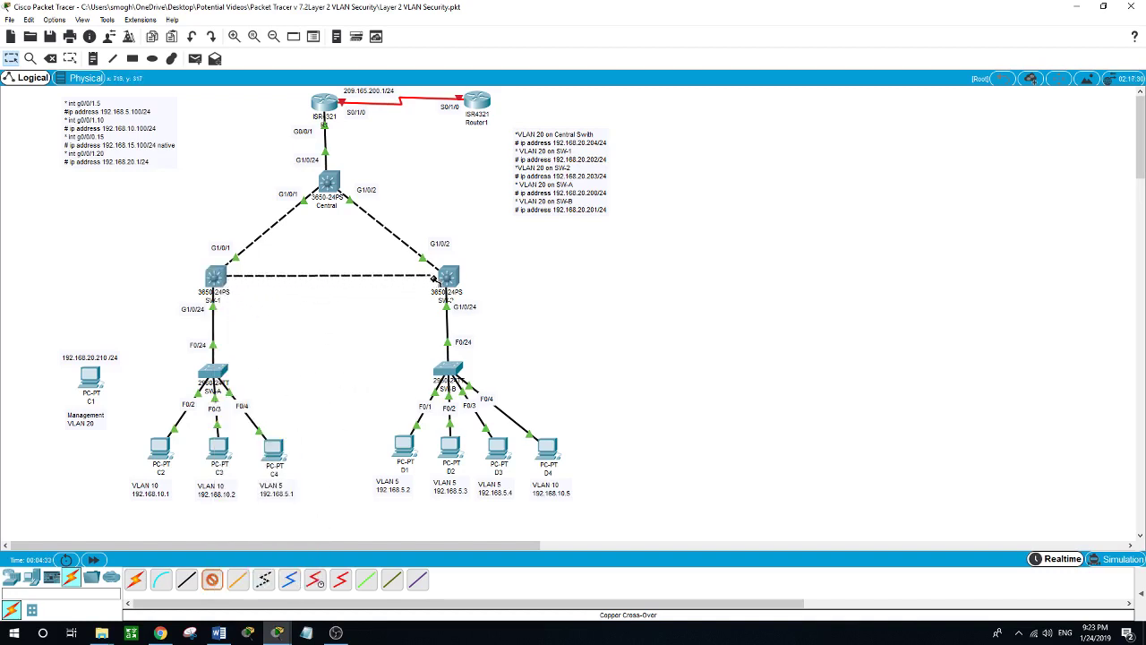
left_click(448, 279)
left_click(448, 279)
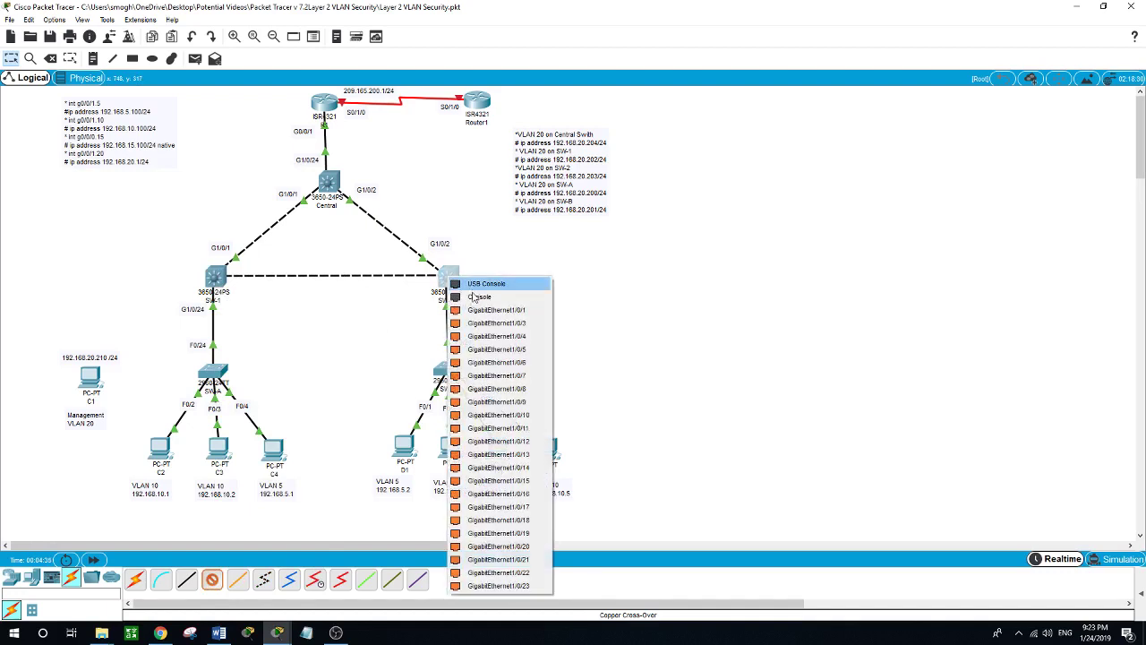
left_click(467, 574)
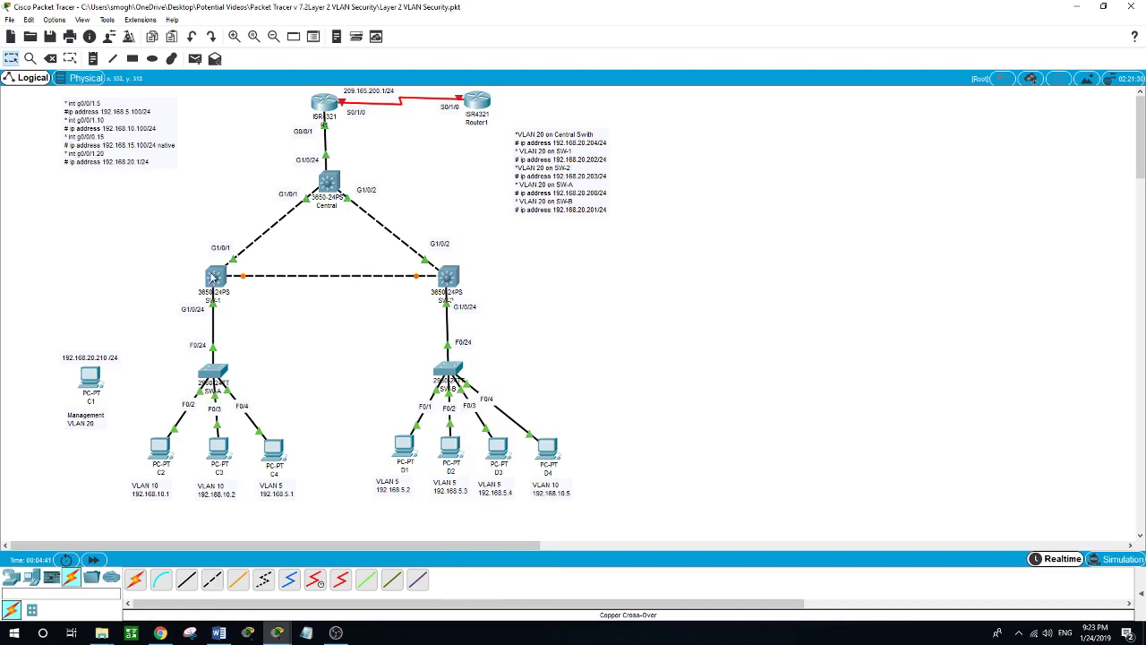
- Open SW-1's command line interface in a widened window placed below the link between the two switches
left_click(214, 277)
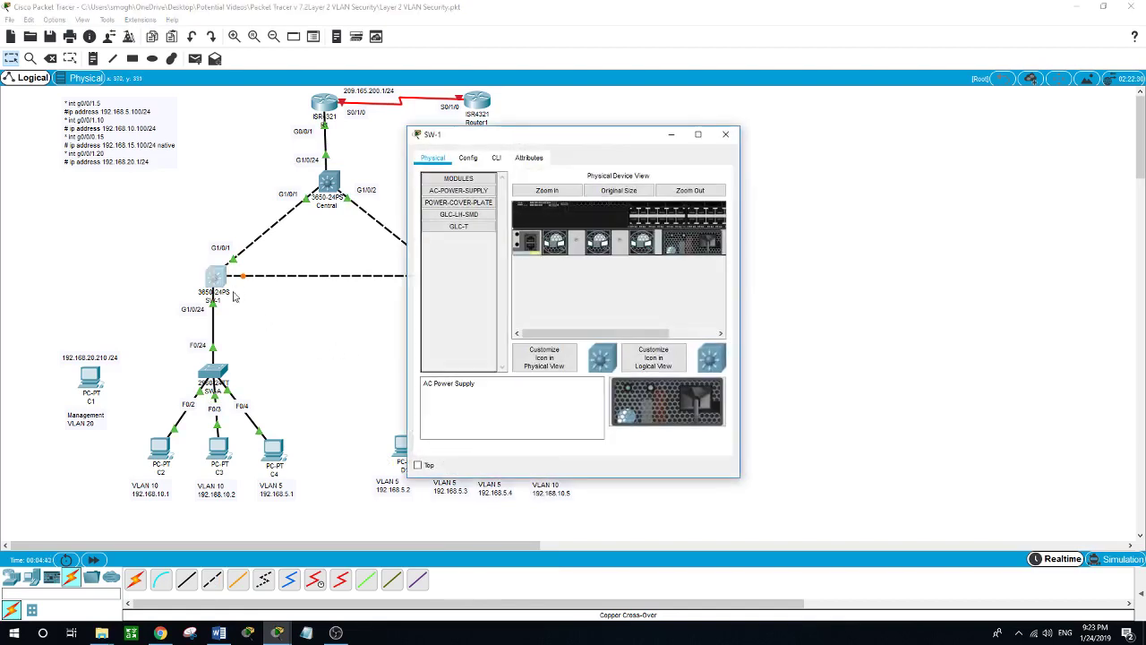
left_click_drag(571, 136, 513, 266)
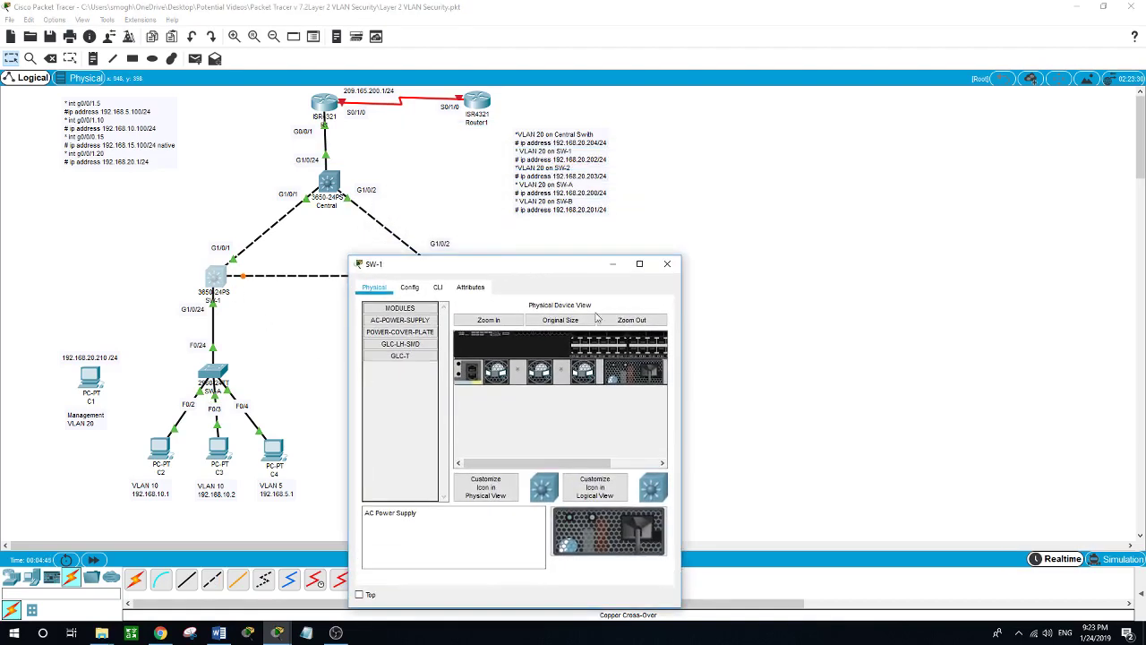
left_click_drag(683, 369, 1044, 377)
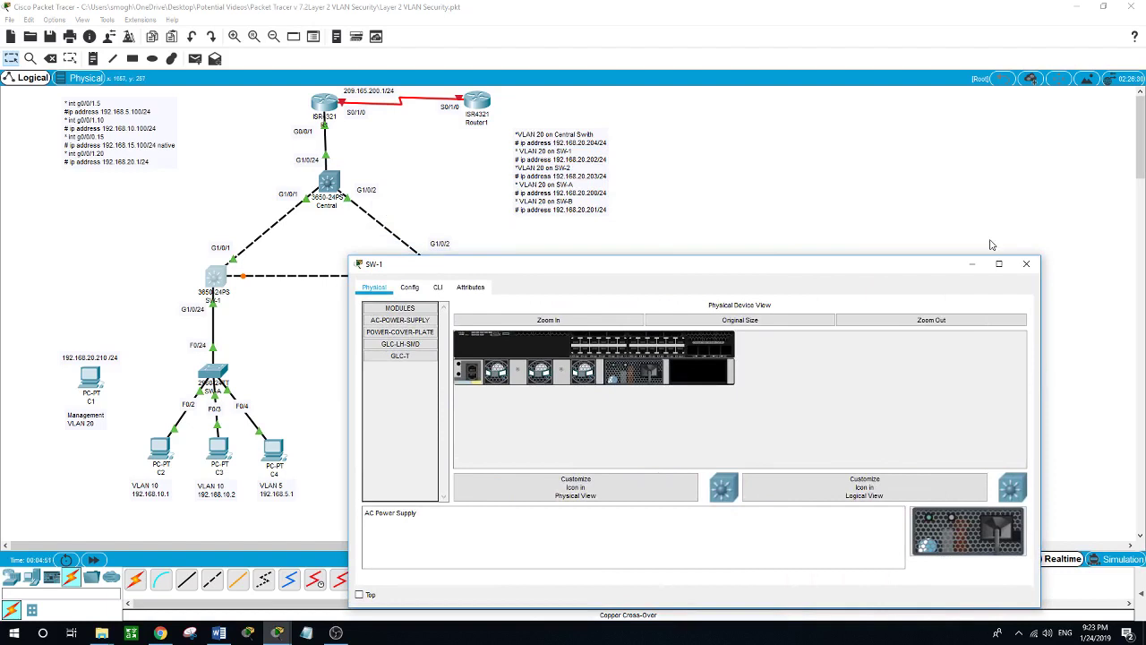
left_click_drag(799, 257, 784, 295)
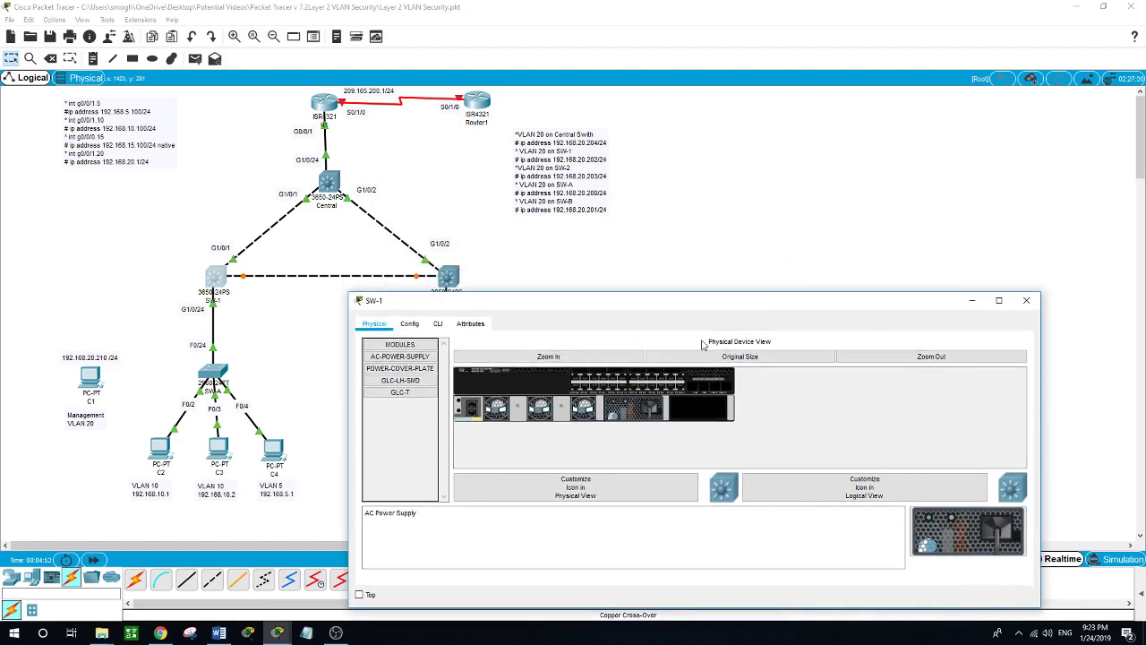
left_click(438, 324)
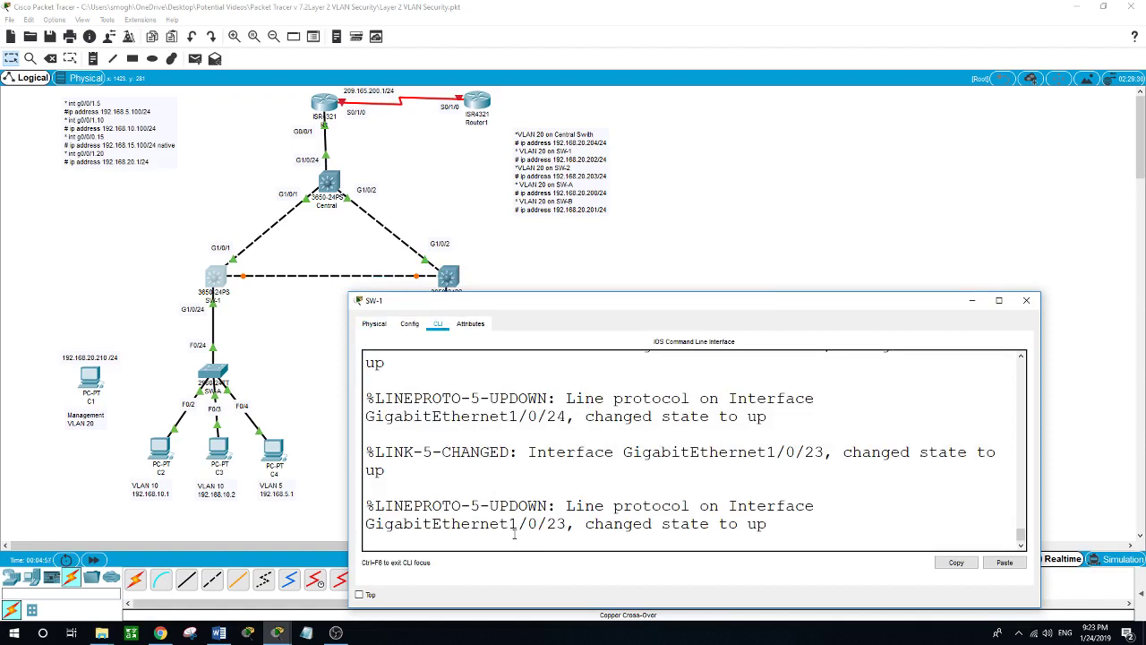
- Enter privileged and global configuration mode on SW-1 and select interface g1/0/23 for configuration
key("Return")
type("en")
key("Return")
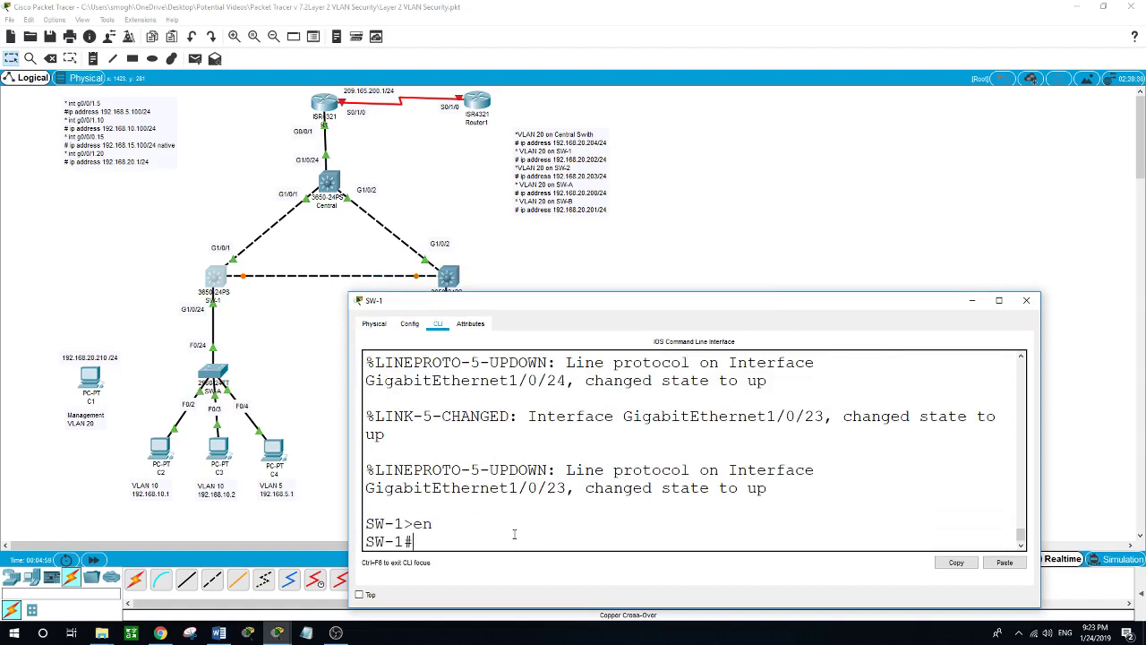
type("conf t")
key("Return")
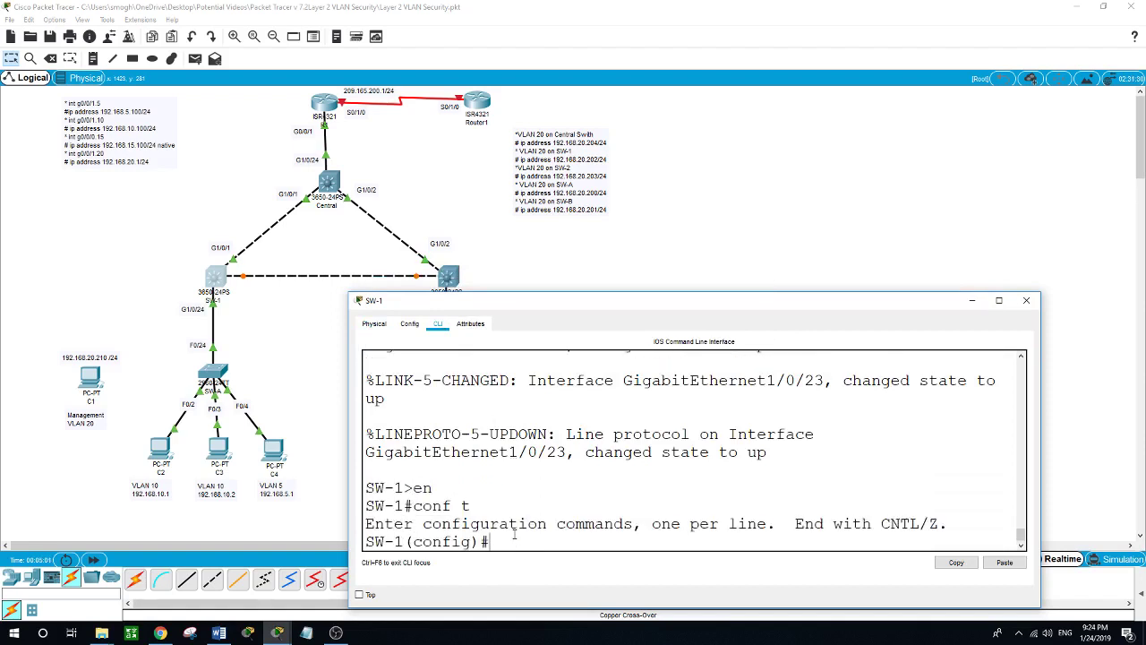
type("int g1/0/23")
key("Return")
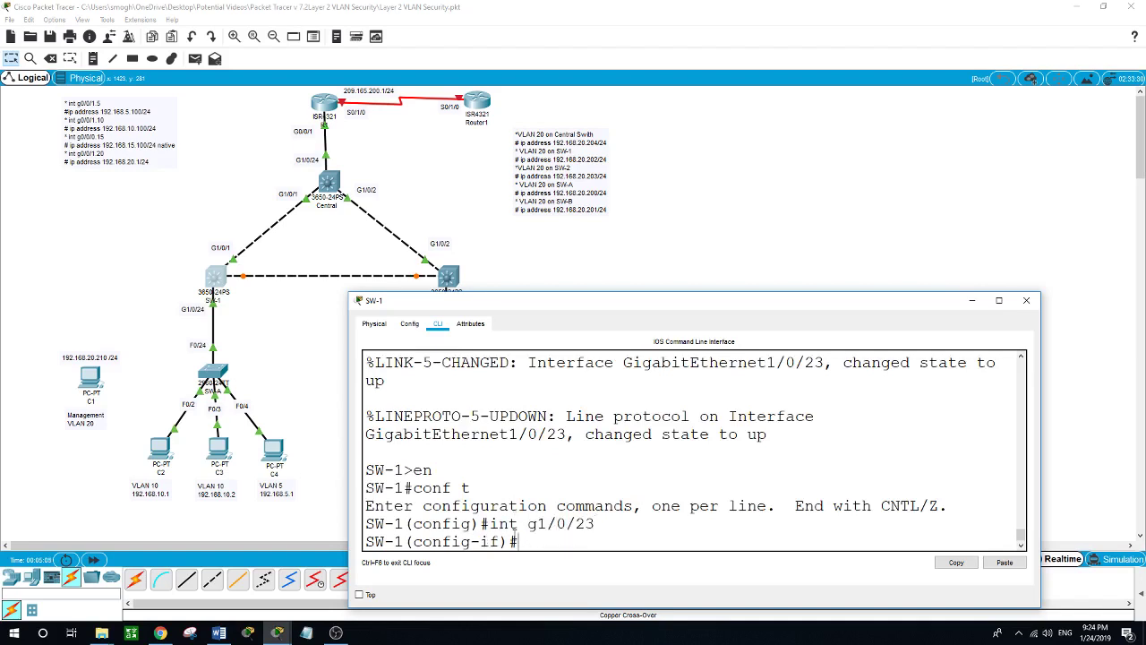
- Set the trunk native VLAN to 15 on SW-1's interface g1/0/23
type("swi")
key("Tab")
type("tr")
key("Tab")
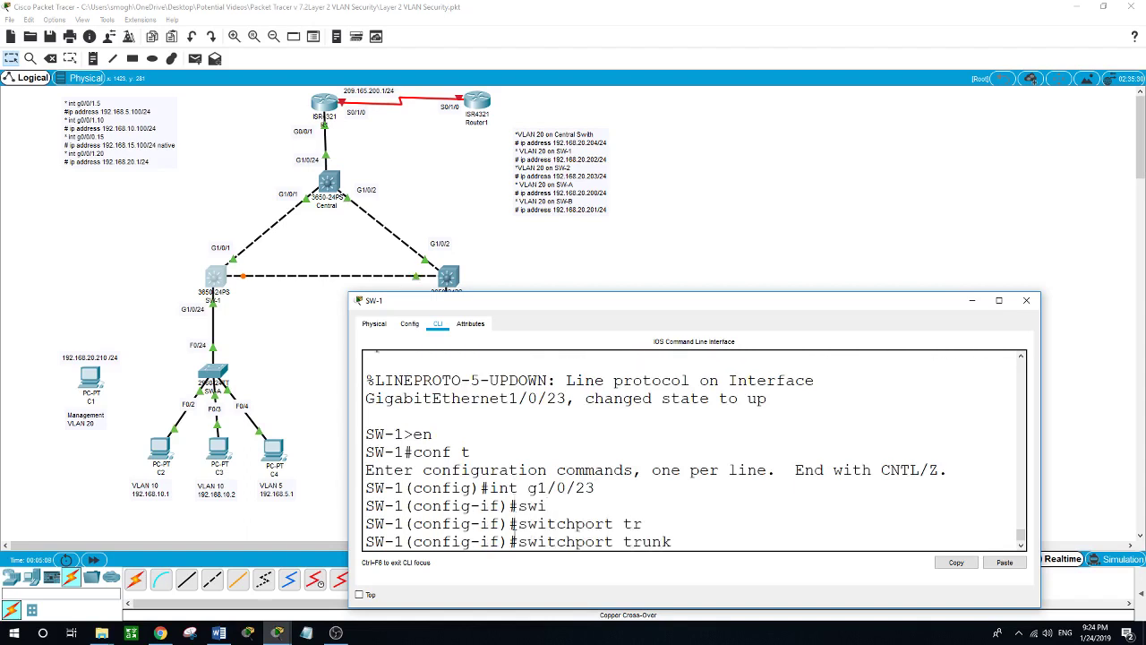
type("nat")
key("Tab")
type("vla")
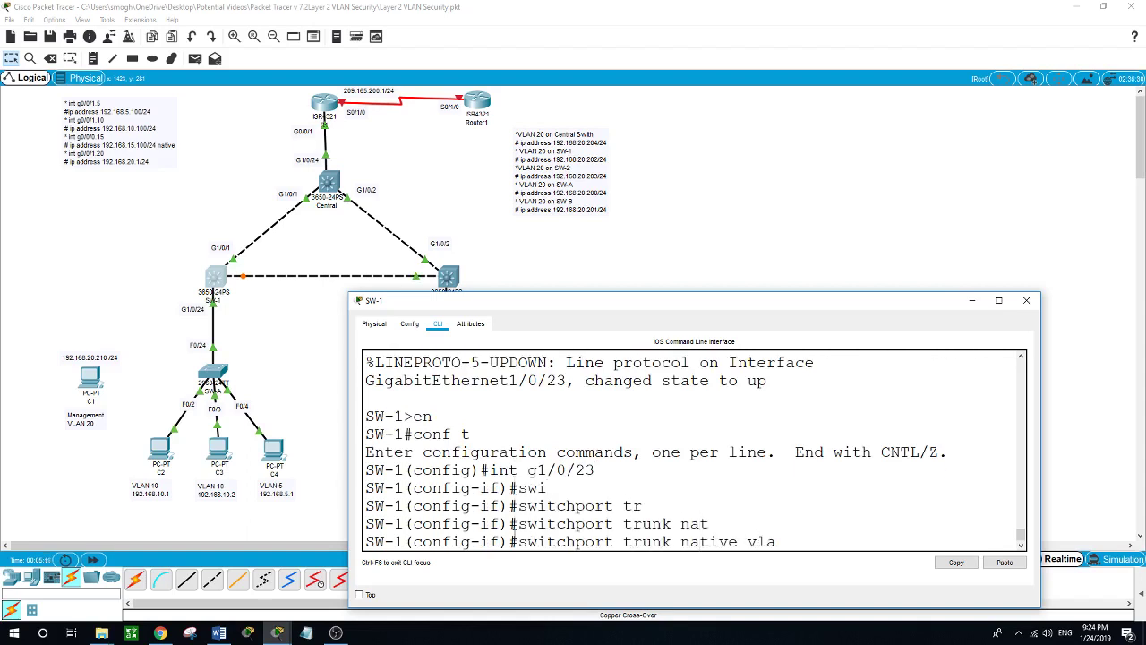
type("n 15")
key("Return")
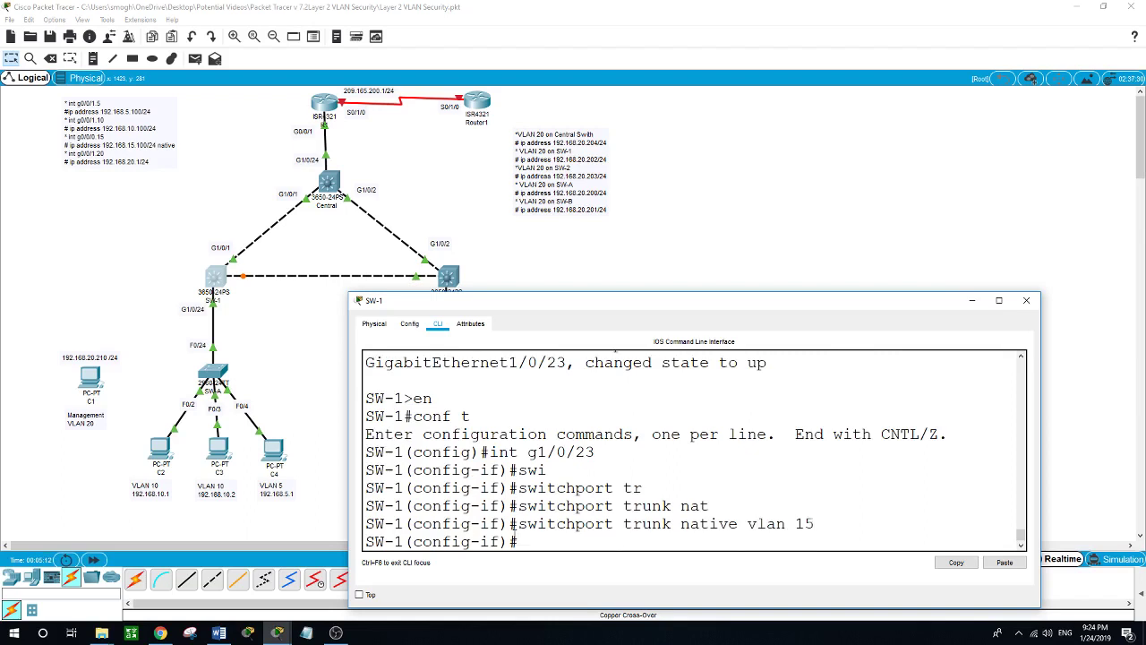
- Set the trunk encapsulation to dot1q on SW-1's interface g1/0/23
type("swi")
key("Tab")
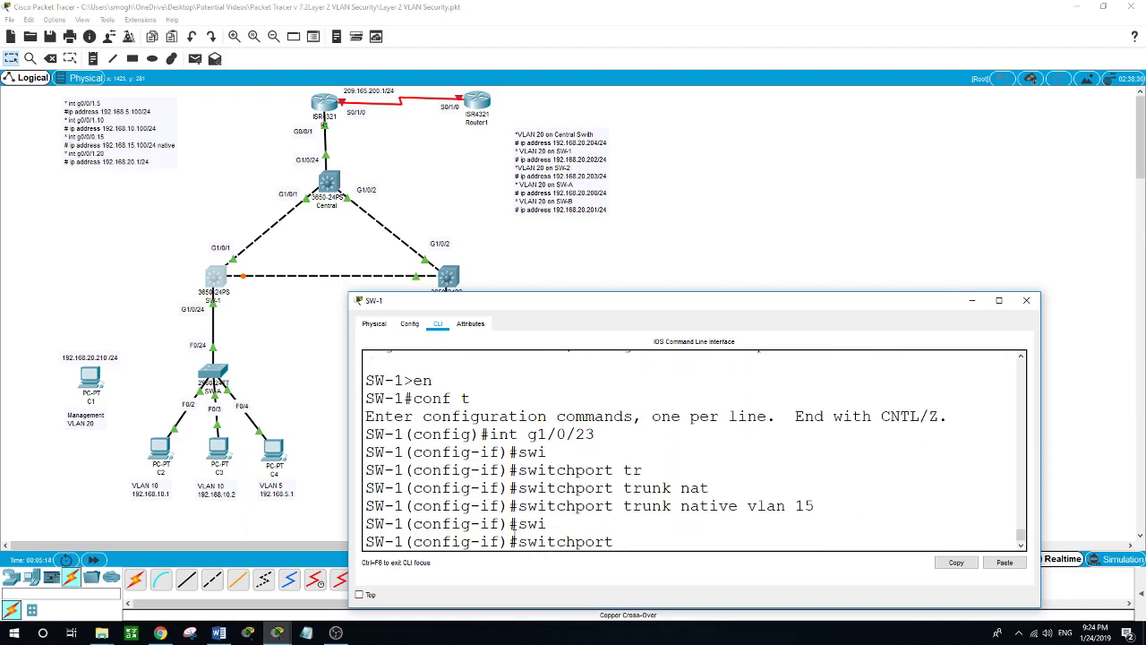
type("tru")
key("Tab")
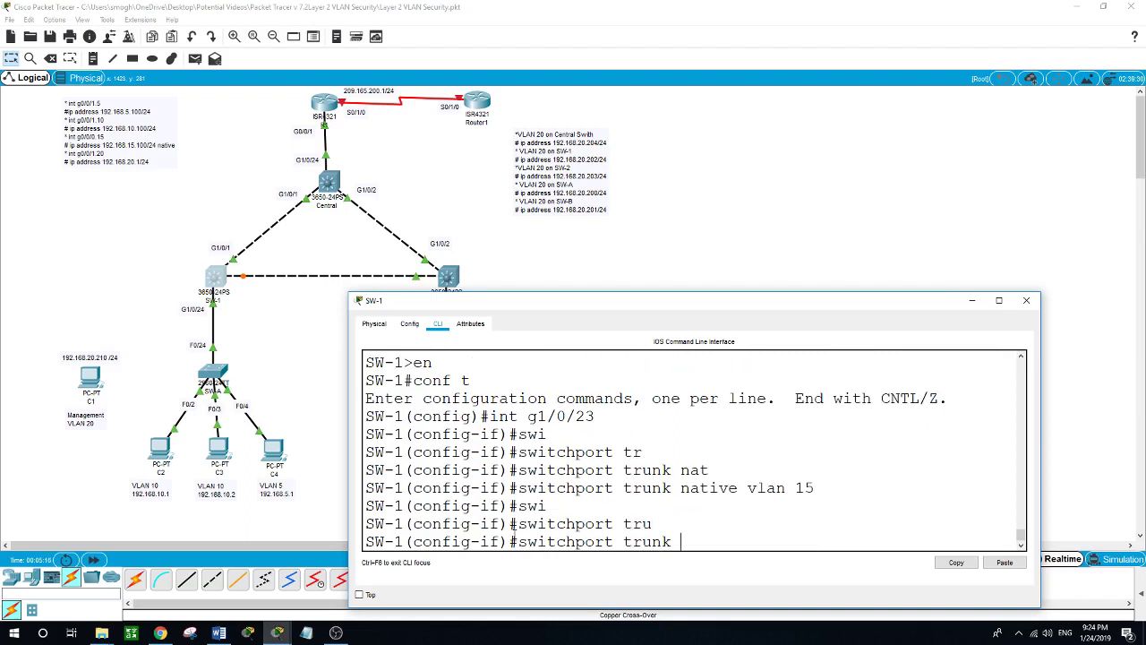
type("en")
key("Tab")
type("do")
key("Tab")
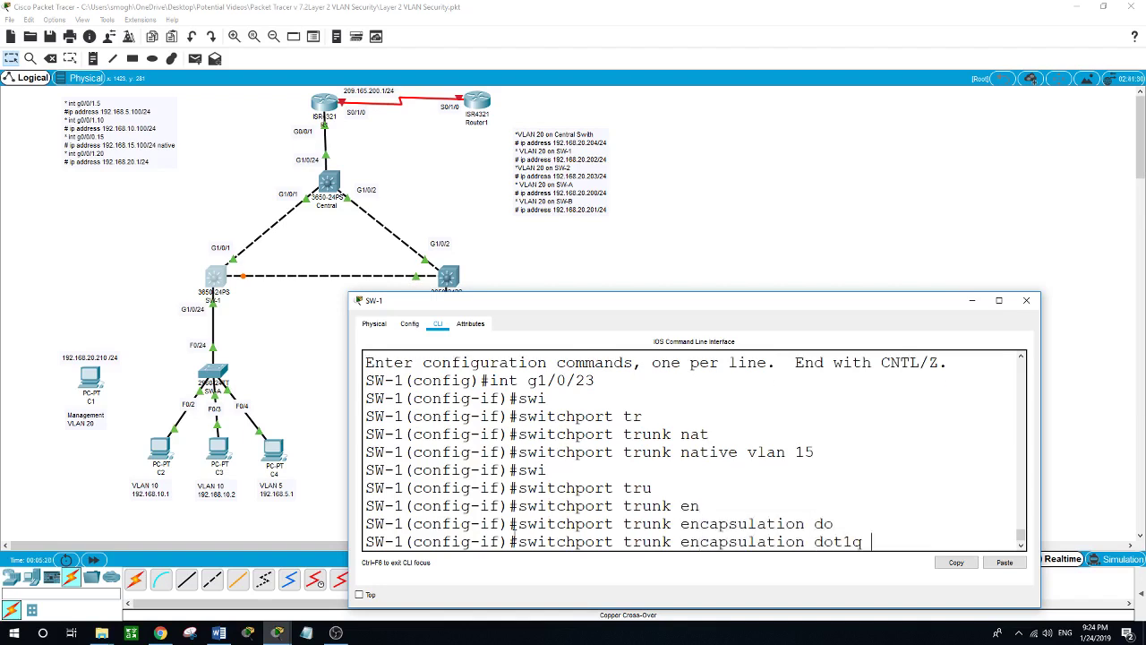
key("Return")
- Set the switchport mode of SW-1's interface g1/0/23 to trunk
type("swith")
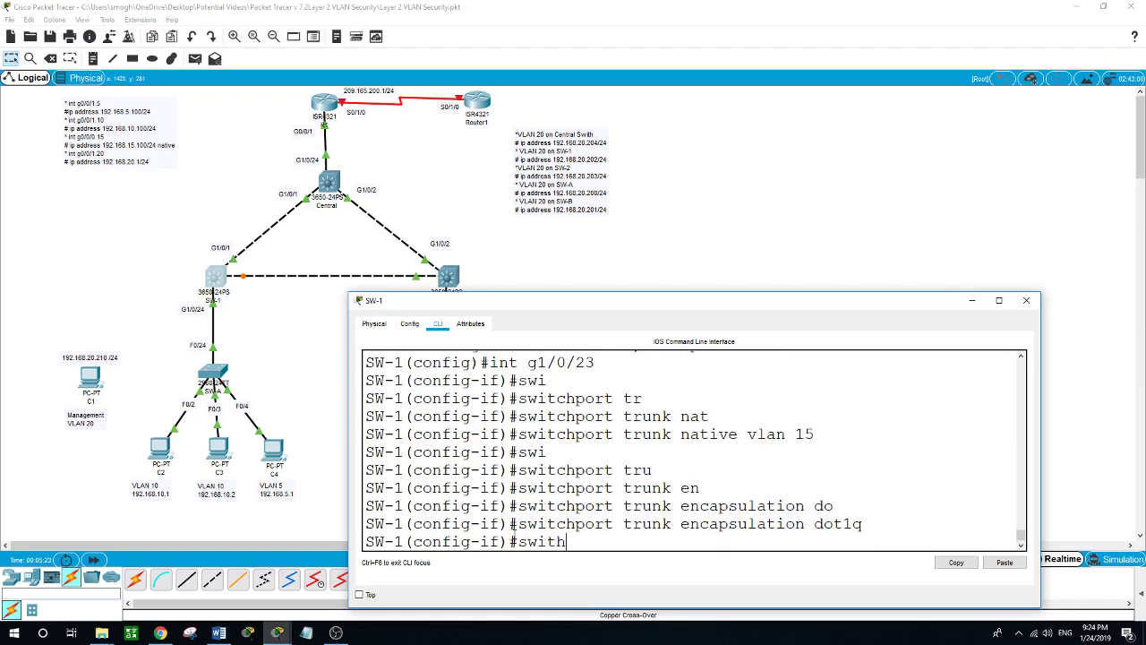
key("BackSpace")
key("Tab")
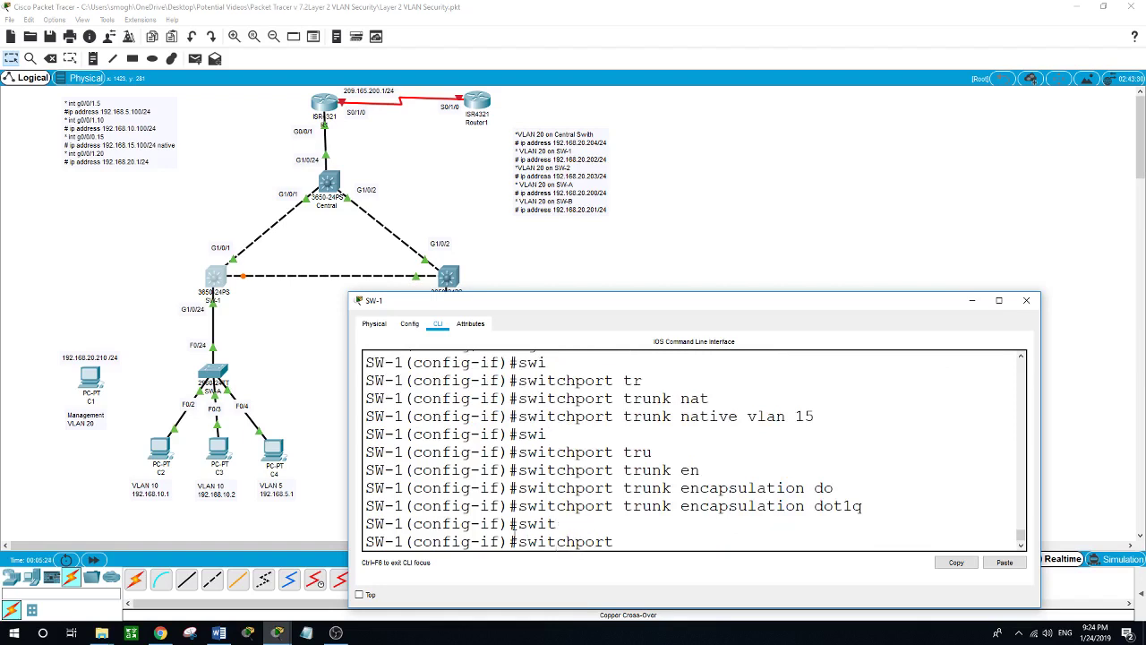
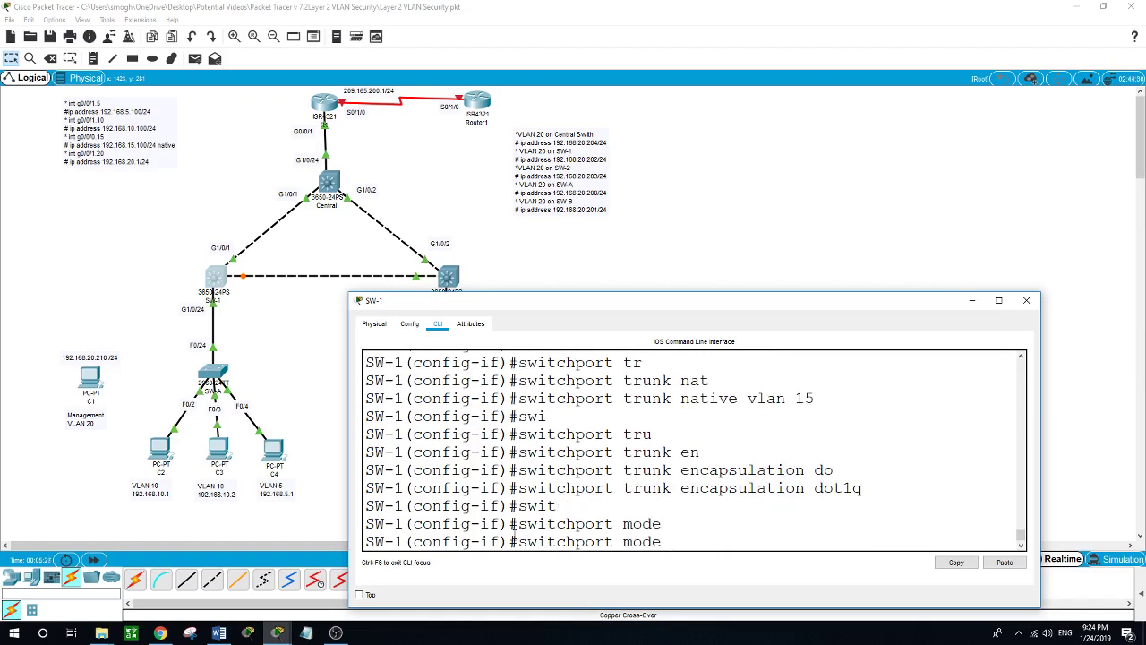
key("Return")
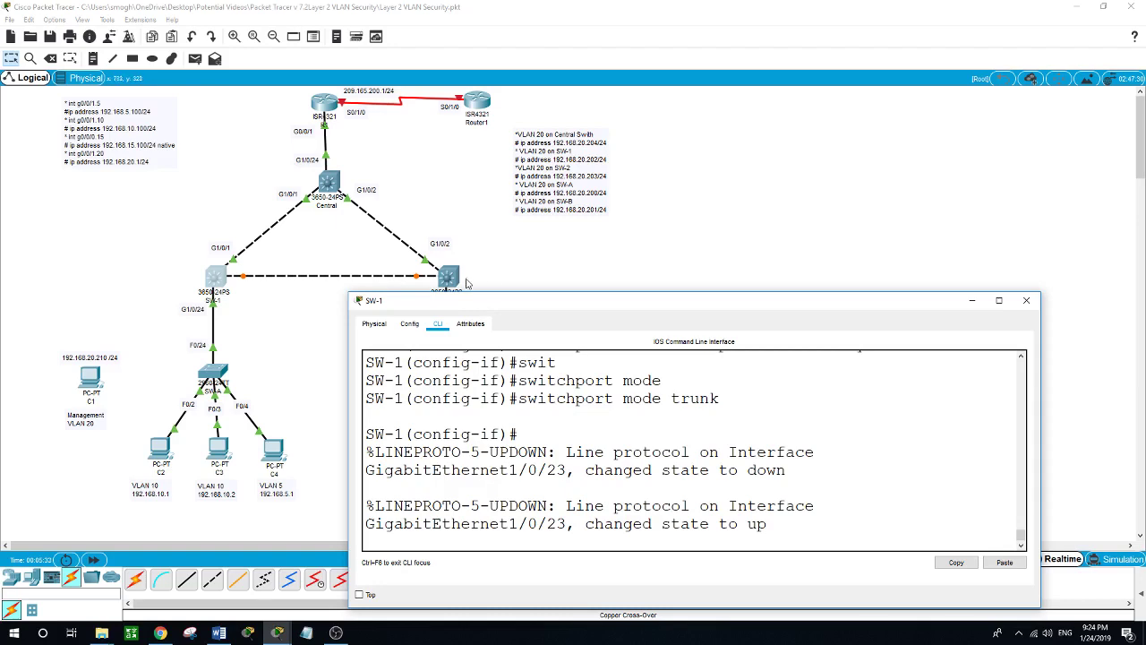
- Open SW-2's command line interface in a repositioned and widened device window
left_click(459, 283)
left_click_drag(557, 136, 455, 275)
left_click_drag(637, 415, 1049, 415)
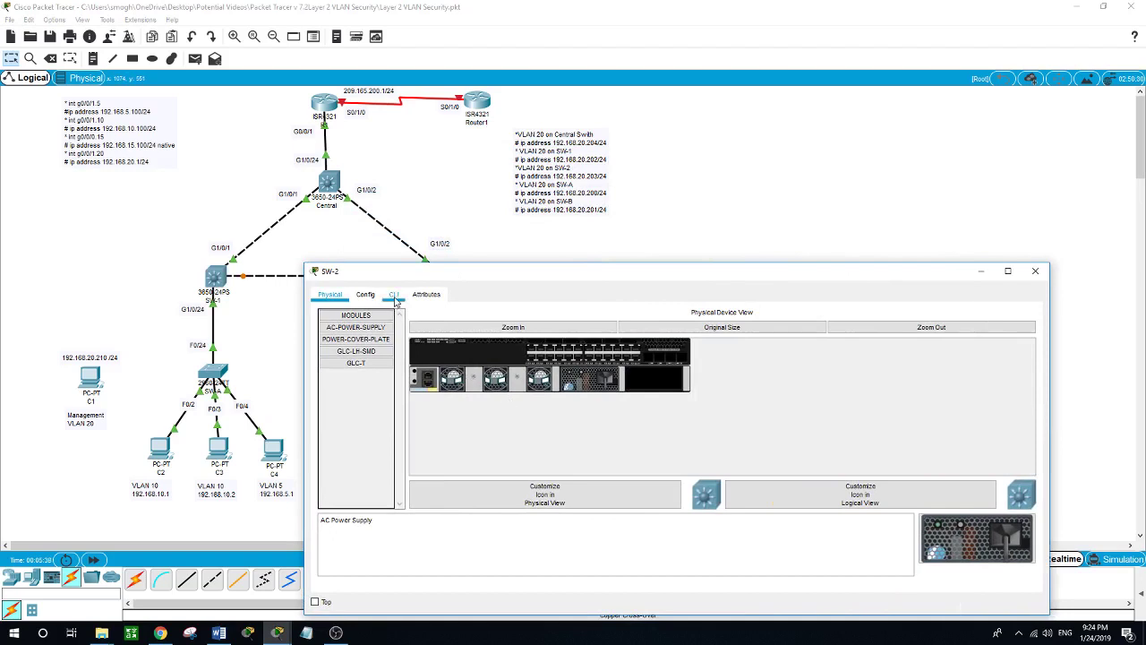
left_click(394, 294)
- Enter privileged and global configuration mode on SW-2 and select interface g1/0/23 for configuration
key("Return")
type("en")
key("Return")
type("conf")
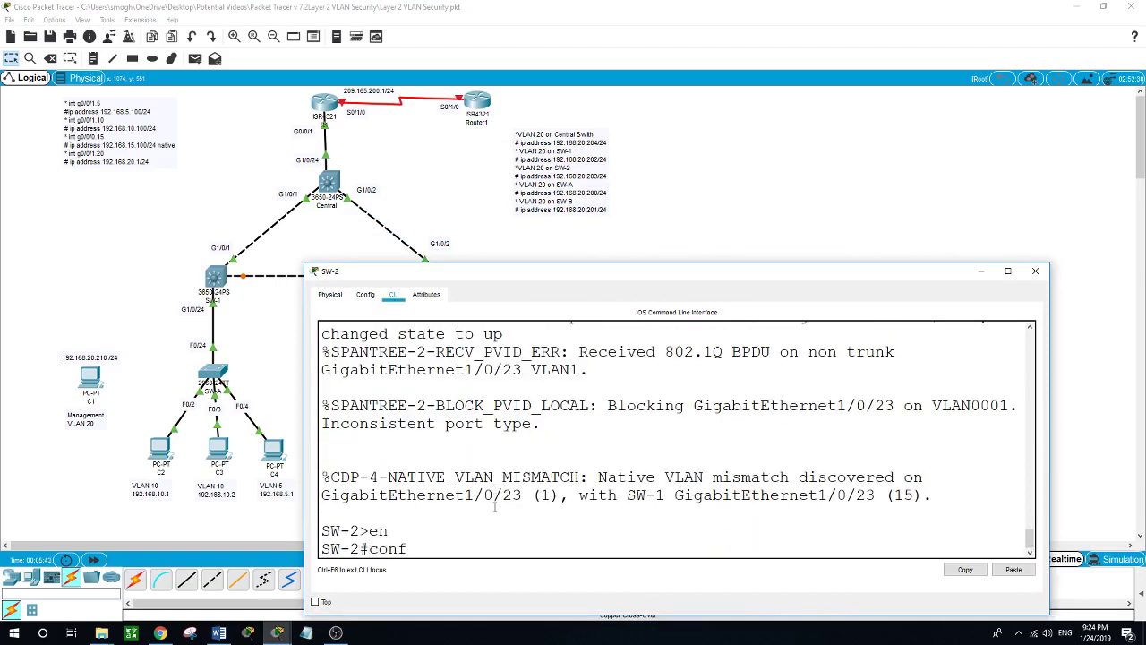
type(" t")
key("Return")
type("int g")
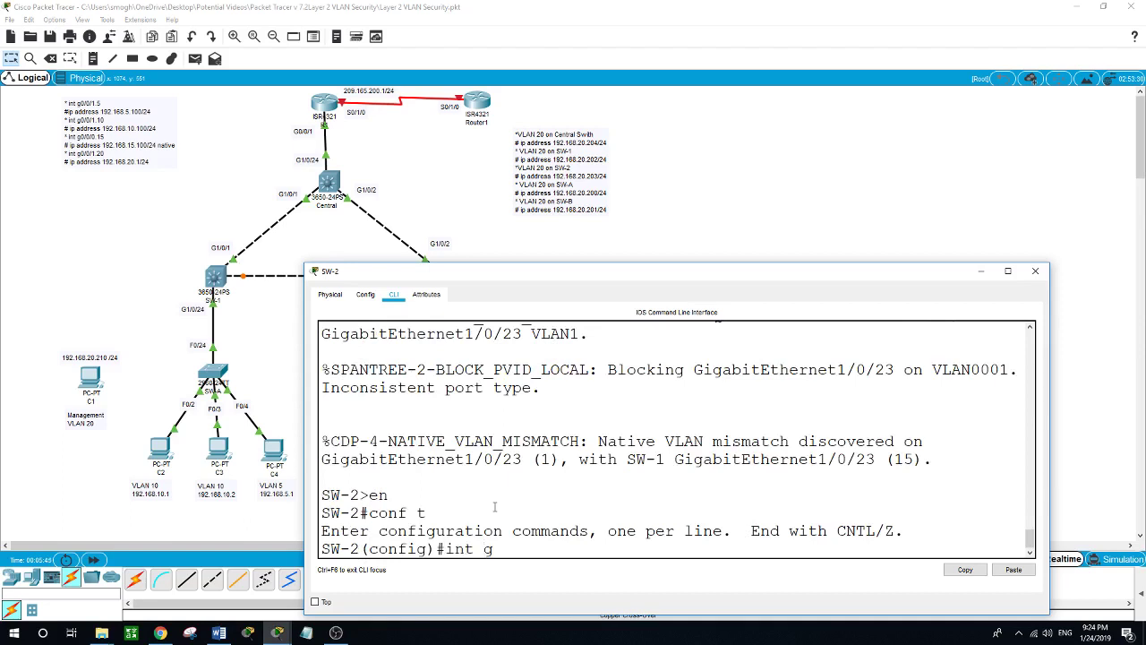
type("1/0/23")
key("Return")
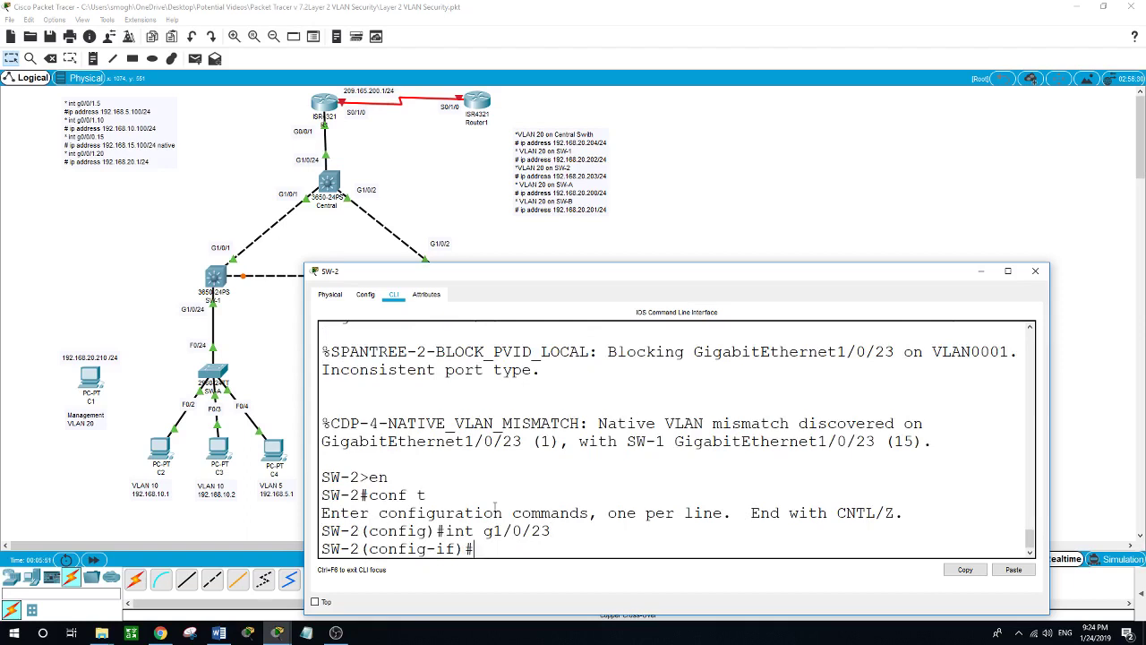
type("siw")
key("BackSpace")
key("BackSpace")
type("wi")
key("Tab")
type("tru")
key("Tab")
type("na")
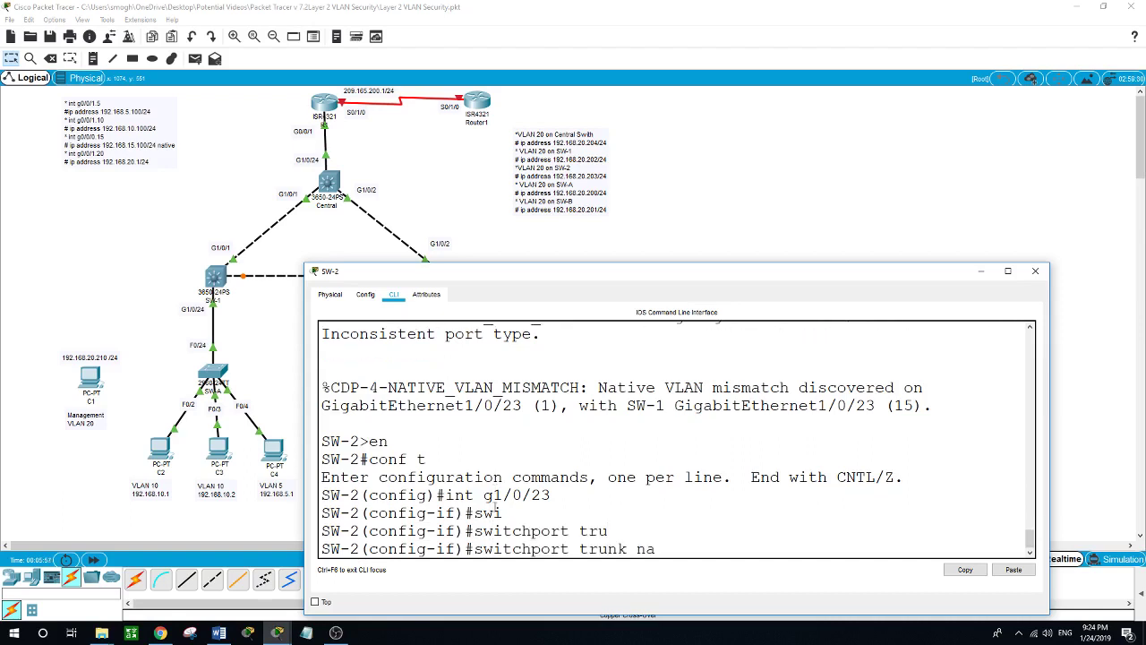
type("a")
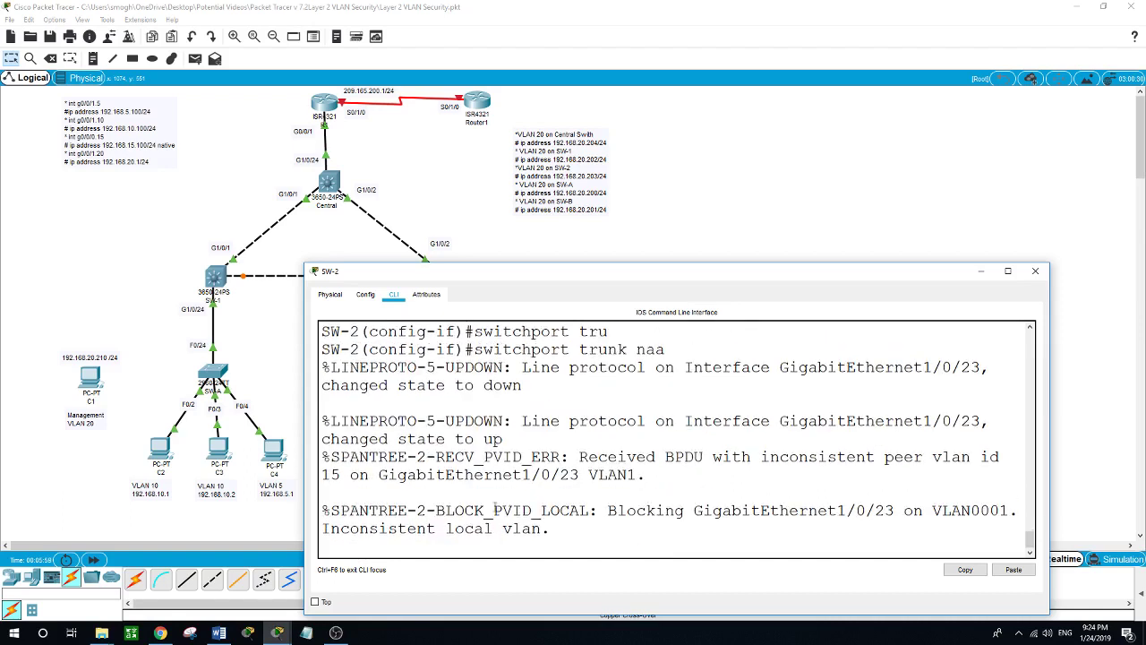
key("Return")
- Set the trunk native VLAN to 15 on SW-2's interface g1/0/23
type("swit")
key("Tab")
type("tr")
key("Tab")
type("nat")
key("Tab")
type("v")
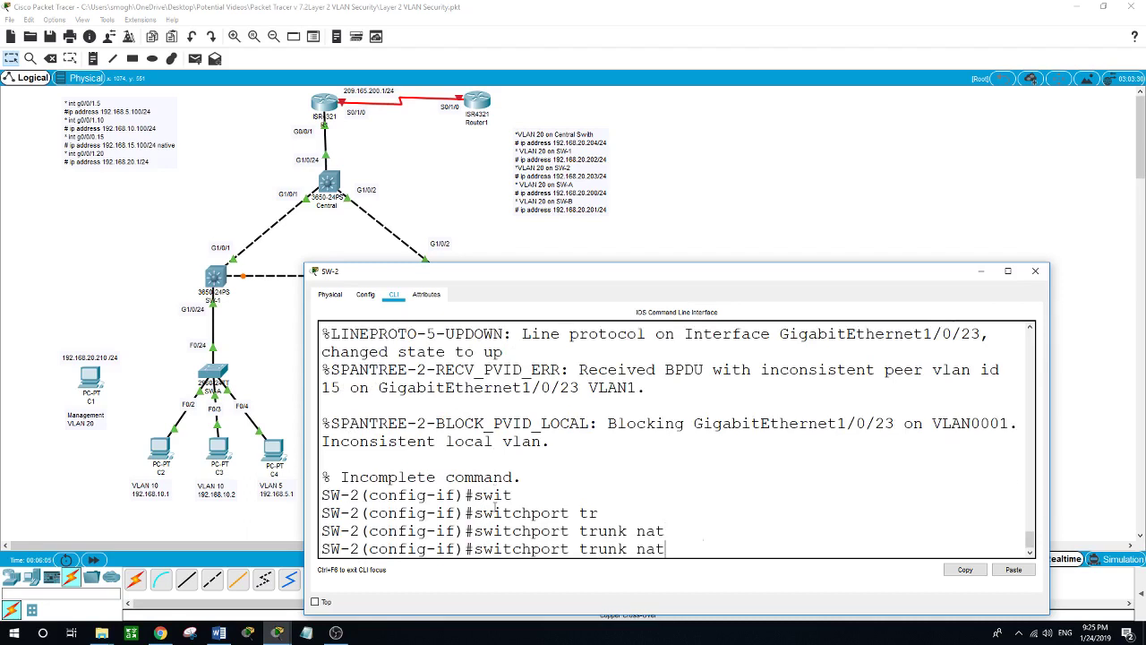
type("l")
key("Tab")
type("1")
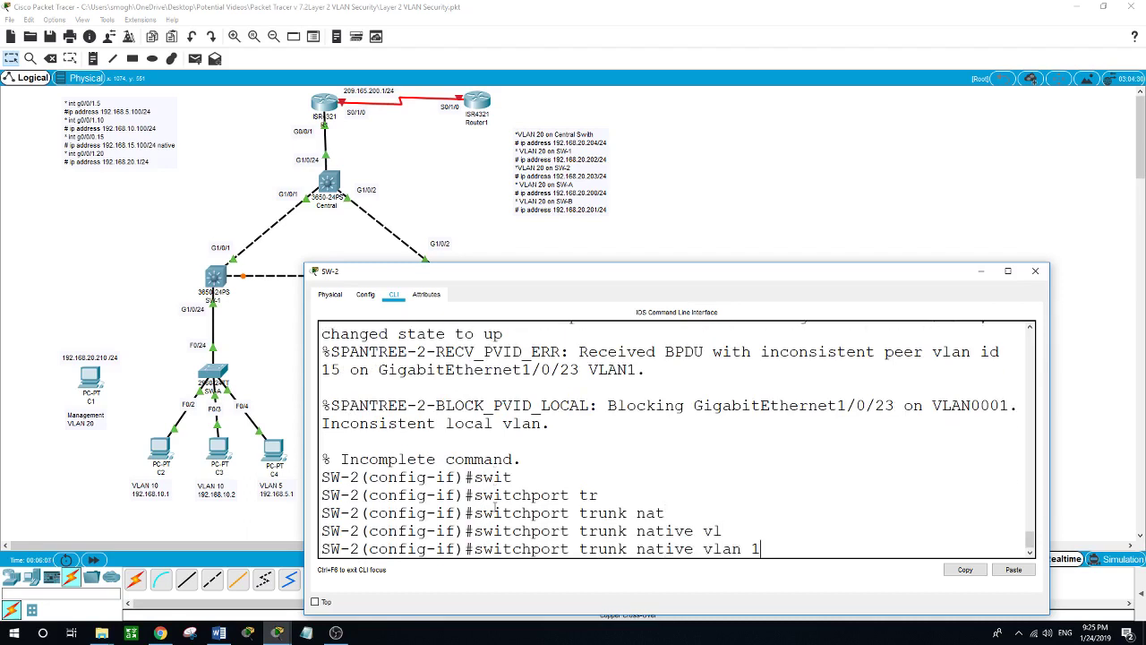
type("5")
key("Return")
- Set the trunk encapsulation to dot1q on SW-2's interface g1/0/23
type("swit")
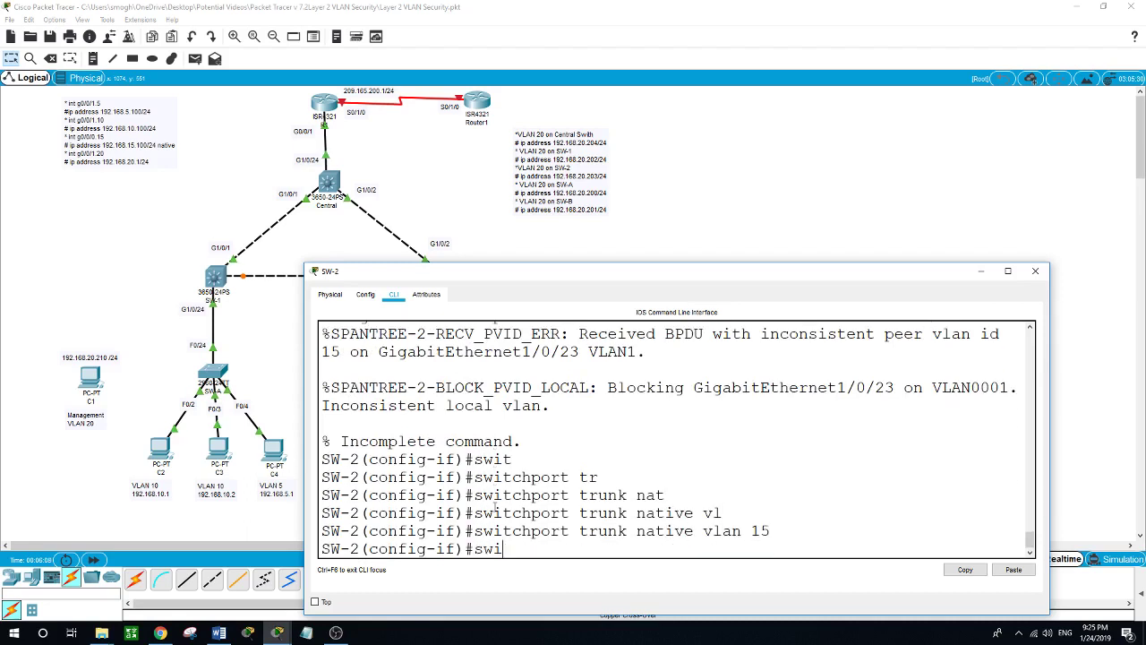
key("Tab")
type("trun")
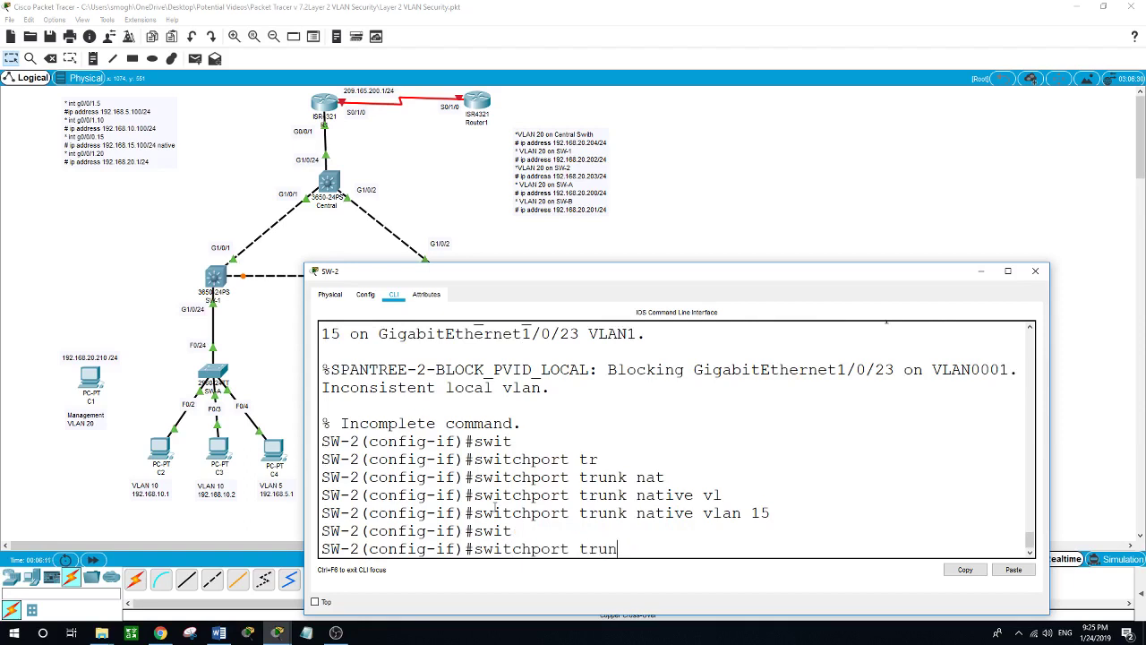
key("Tab")
type("en")
key("Tab")
type("d")
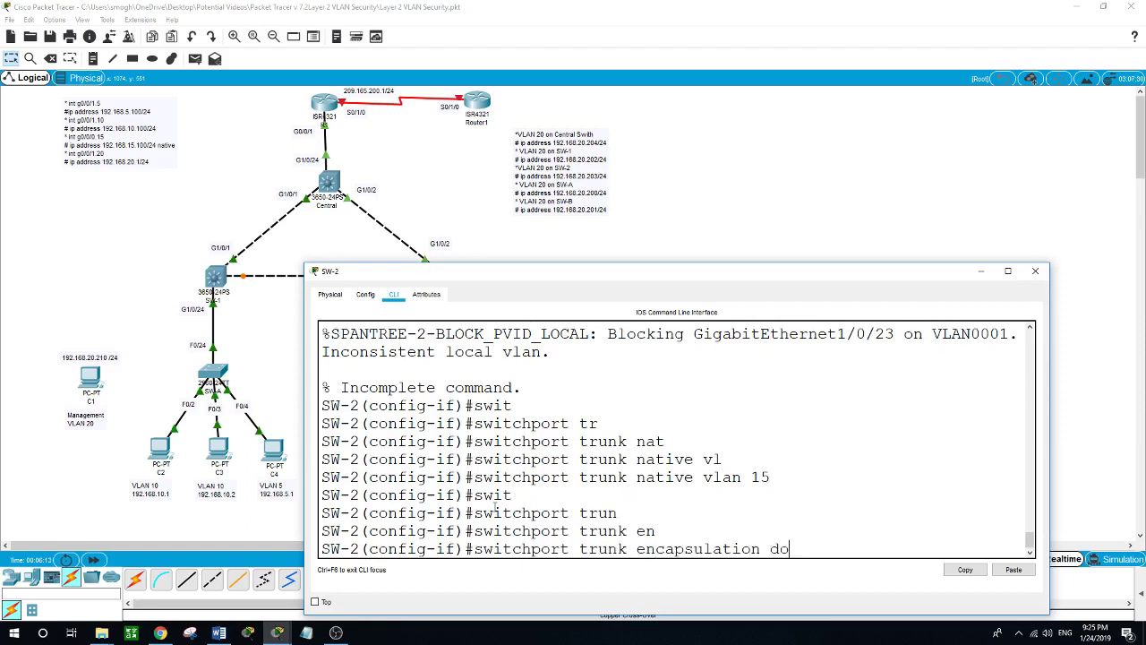
type("o")
key("Tab")
key("Return")
- Set the switchport mode of SW-2's interface g1/0/23 to trunk
type("swi")
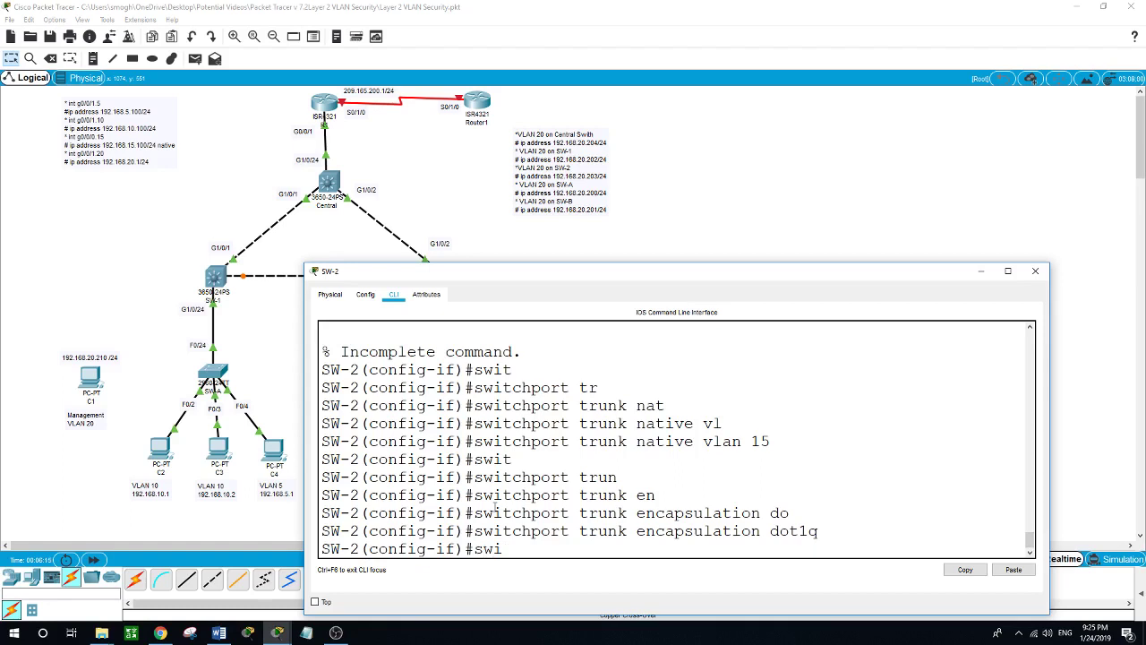
key("Tab")
type("mod")
key("Tab")
type("trunk")
key("Return")
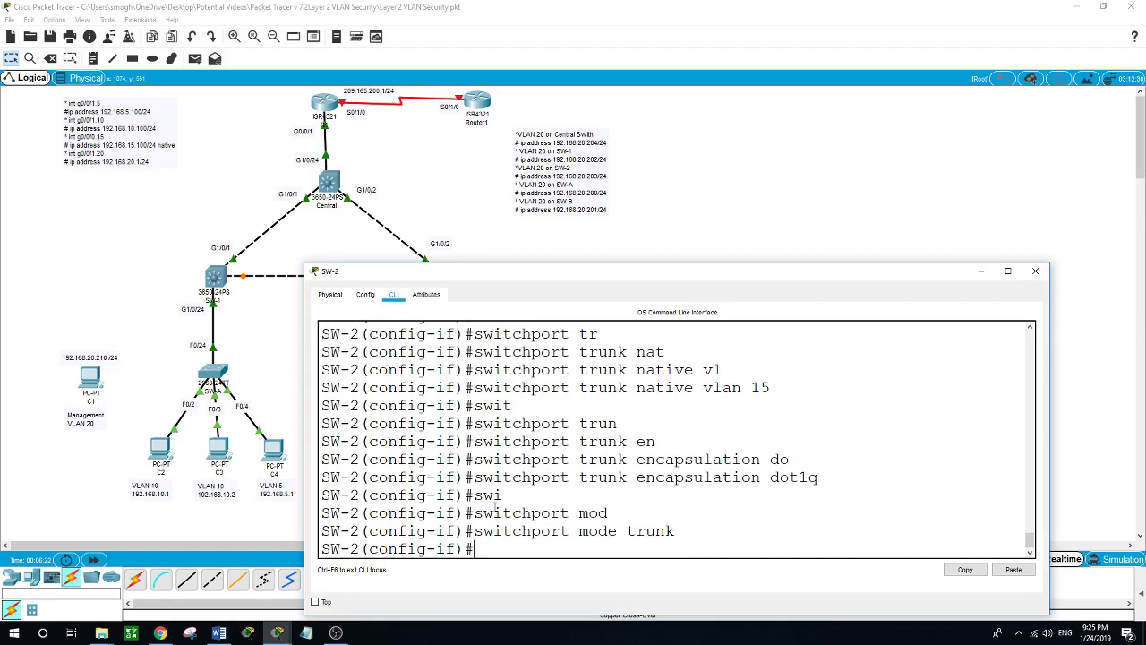
- Enable interface g1/0/23 on SW-2 and on SW-1 with no shutdown
type("no shut")
key("Return")
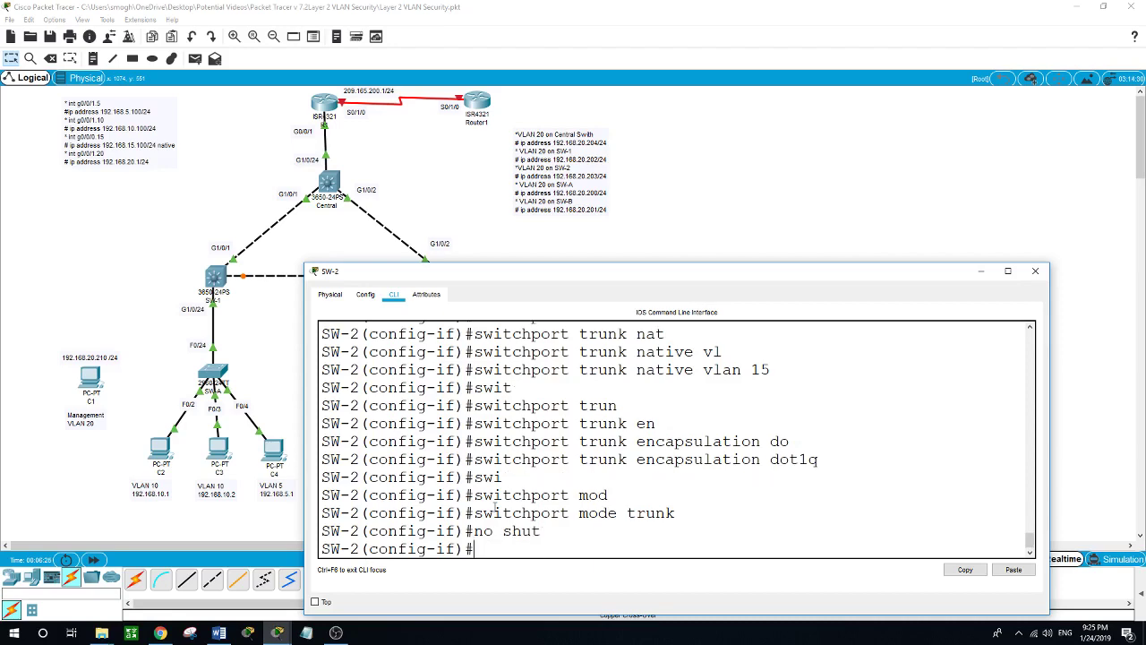
left_click(223, 278)
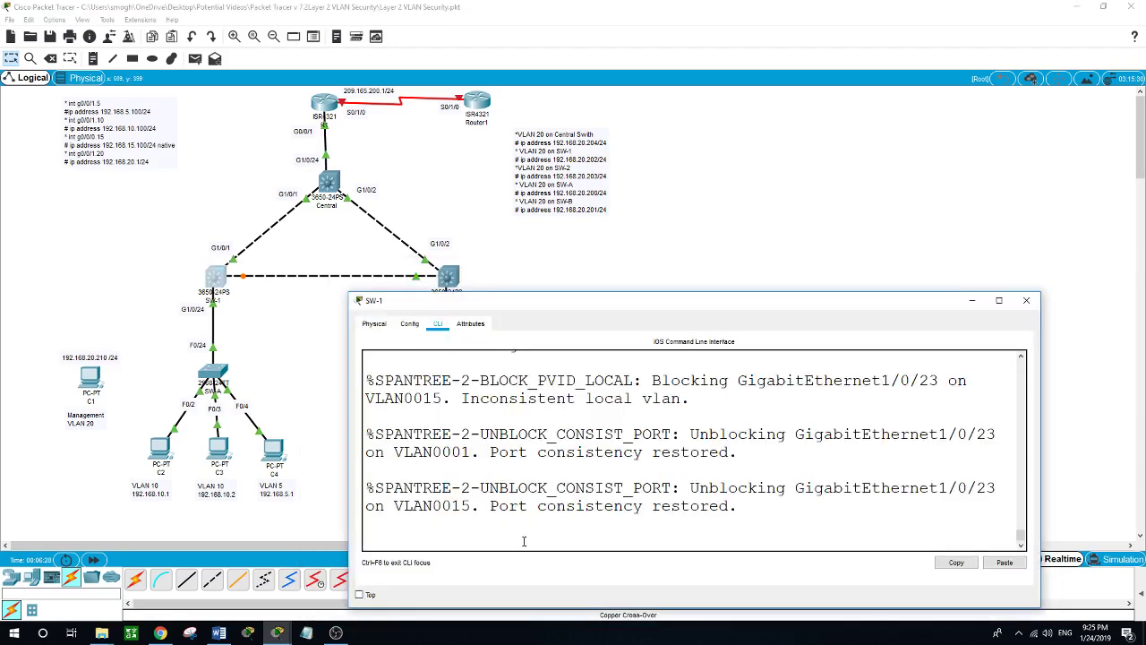
key("Return")
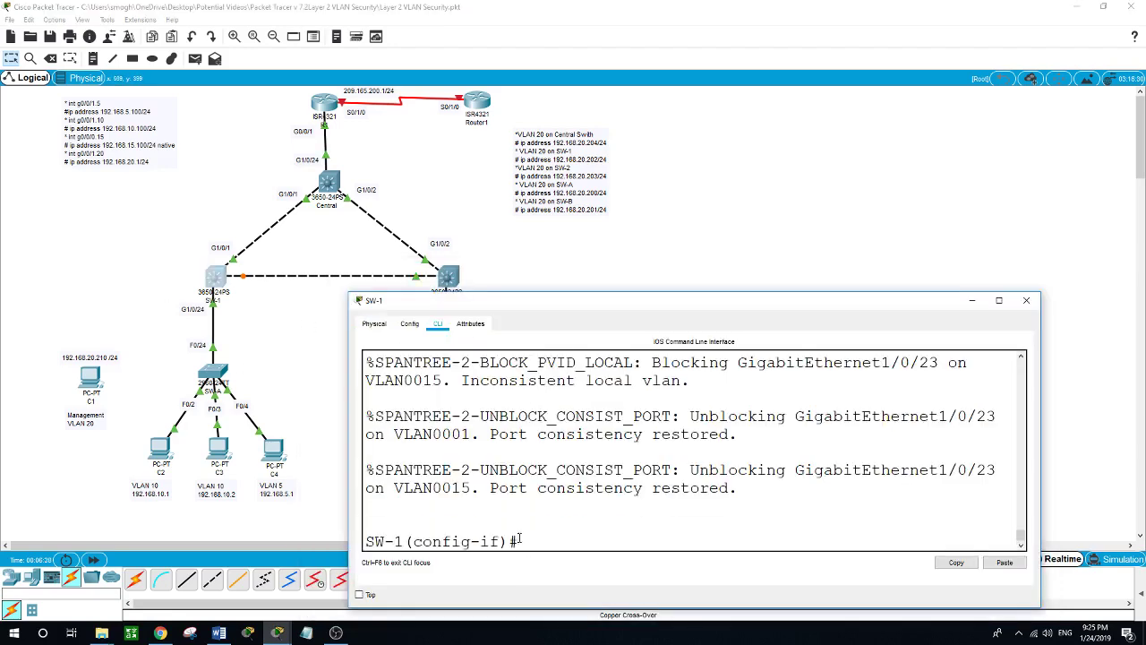
type("no shut")
key("Return")
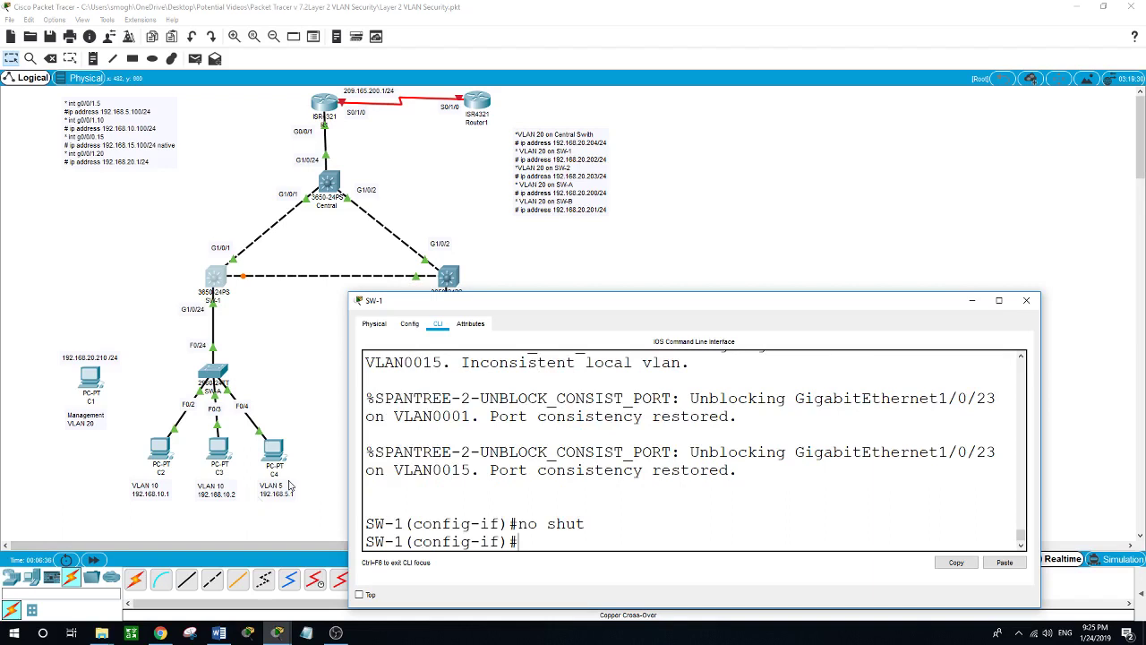
left_click(291, 365)
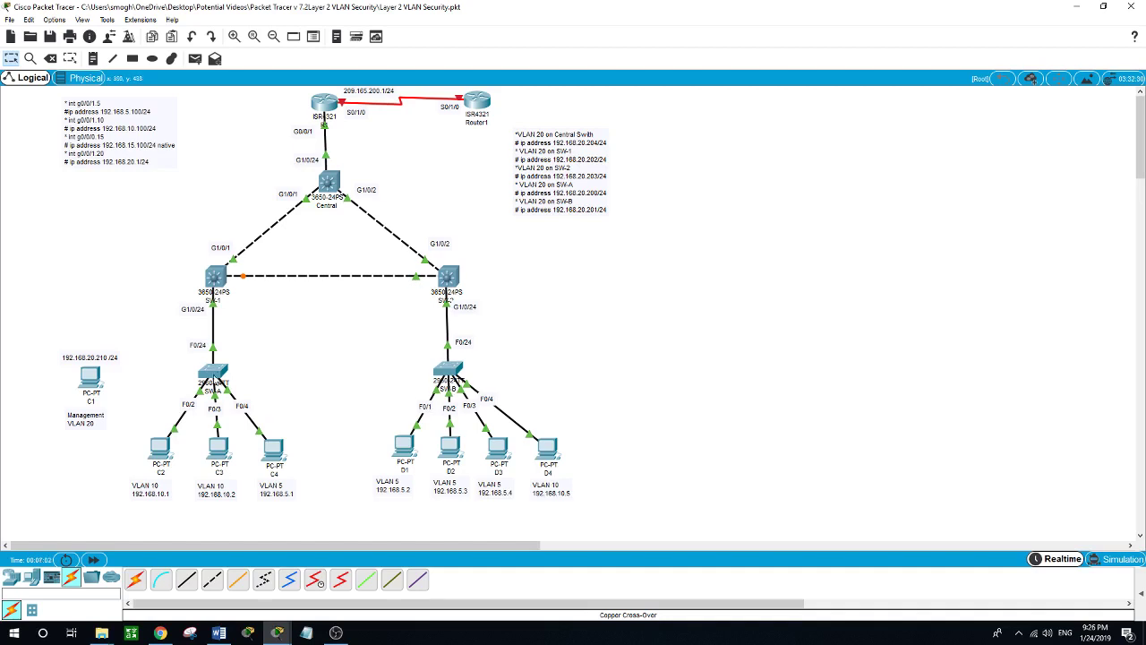
- Open the command line of SW-A in an enlarged window and enter privileged and global configuration mode
left_click(215, 372)
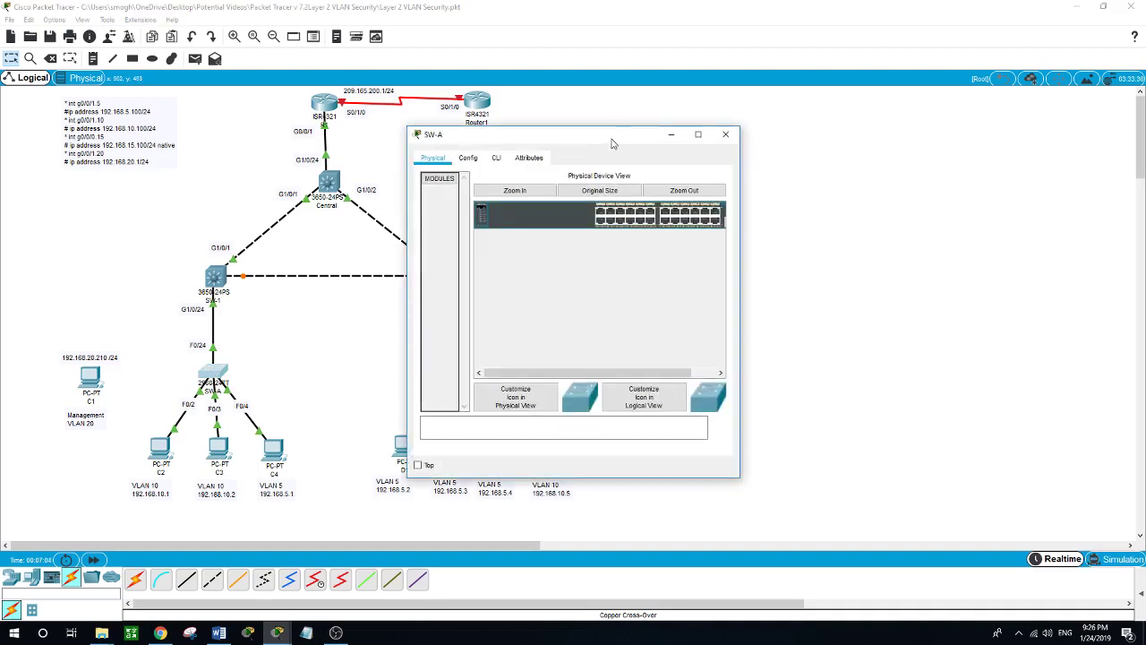
left_click_drag(615, 146, 554, 257)
left_click_drag(677, 428, 1142, 428)
left_click(435, 270)
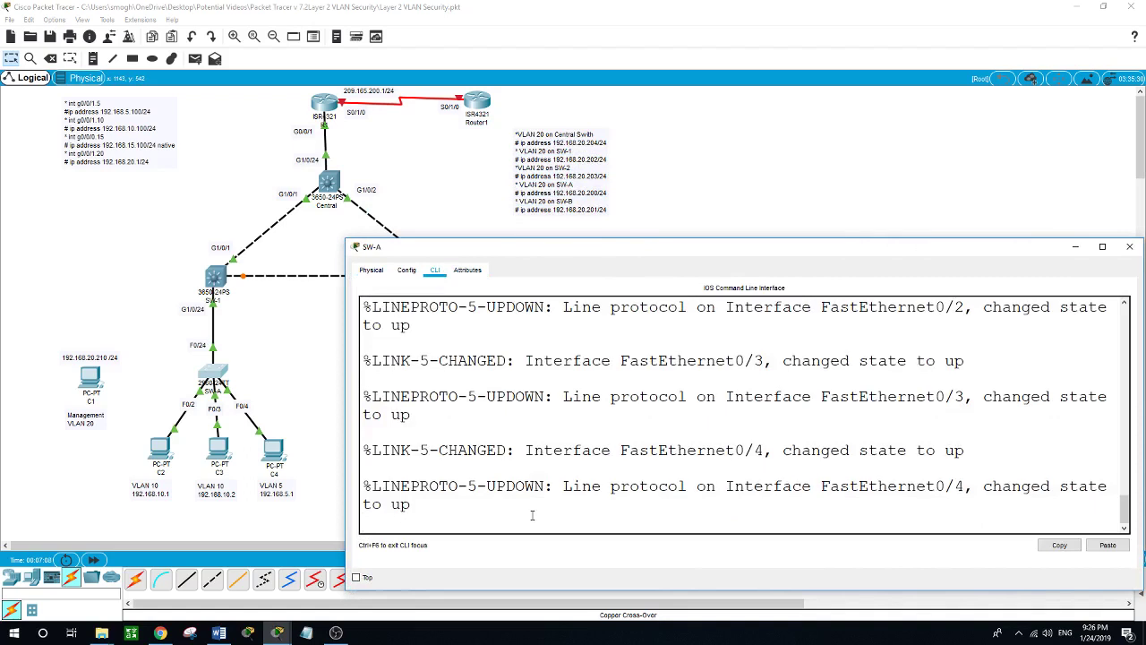
key("Return")
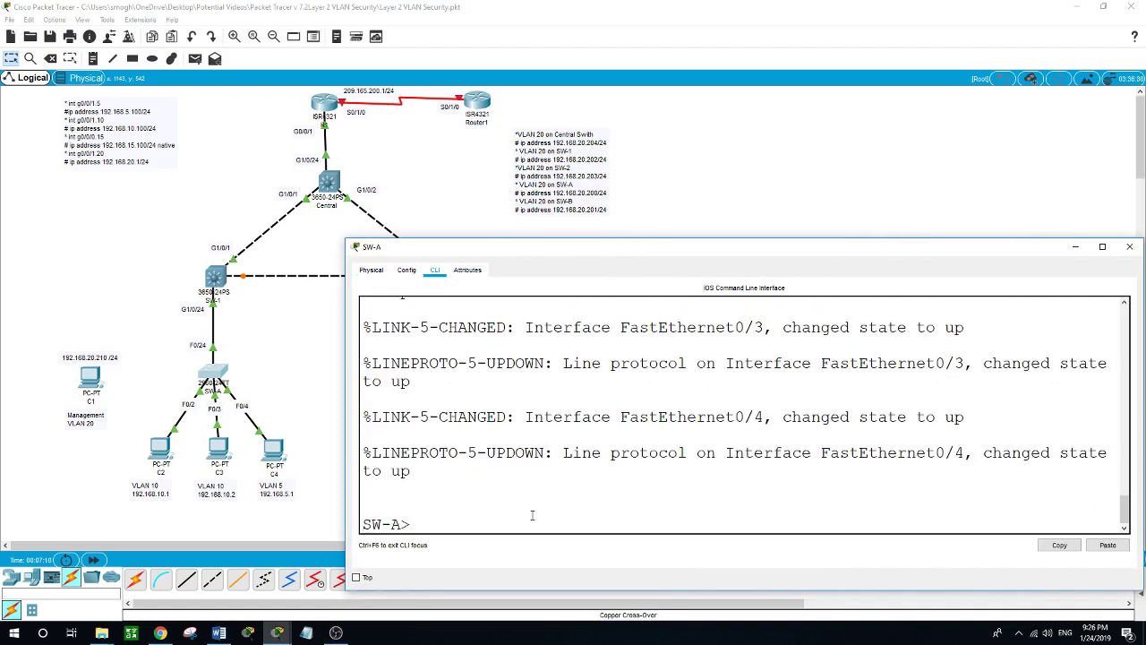
type("en")
key("Return")
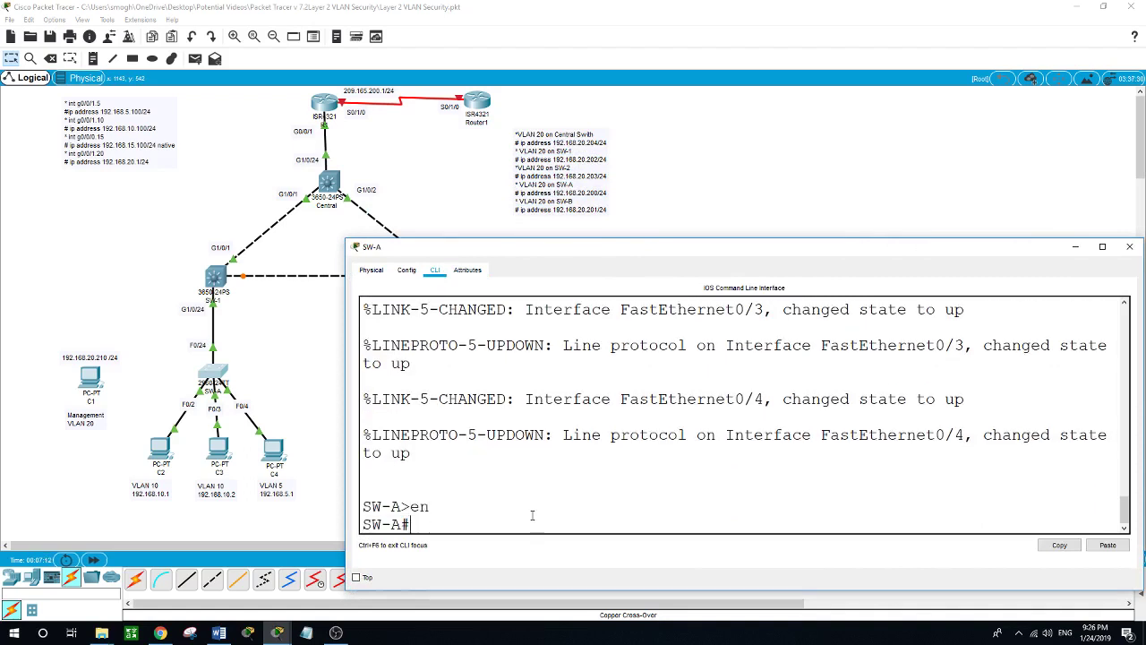
type("conf t")
key("Return")
- Create VLAN 20 on SW-A and return to global configuration mode
type("vlan 20")
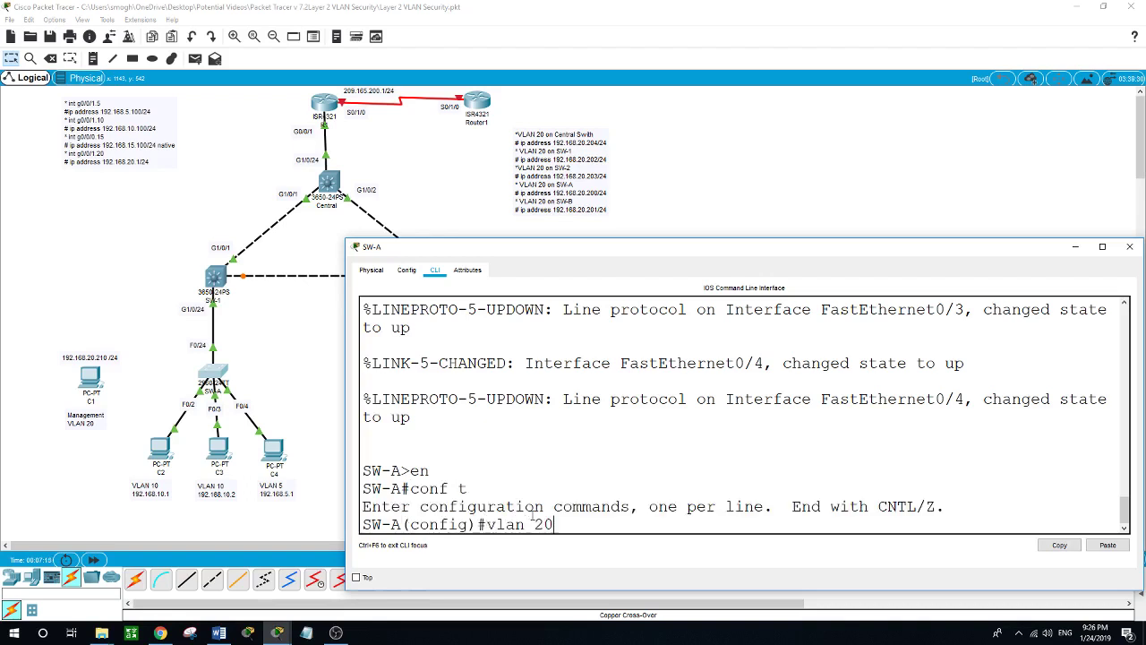
key("Return")
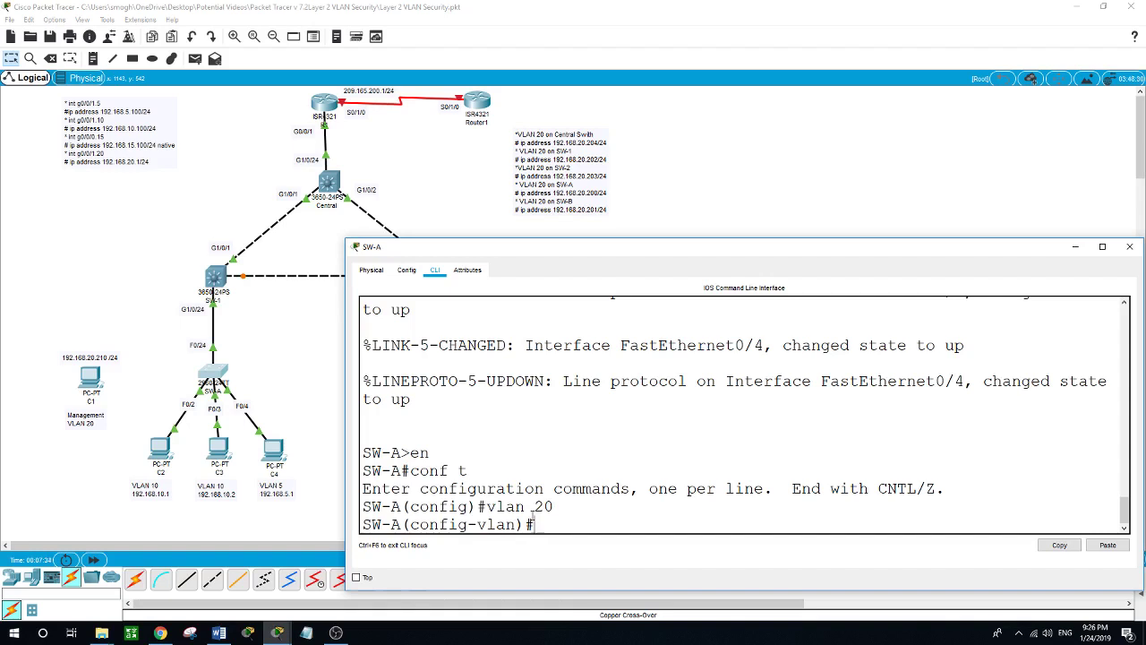
type("exit")
key("Return")
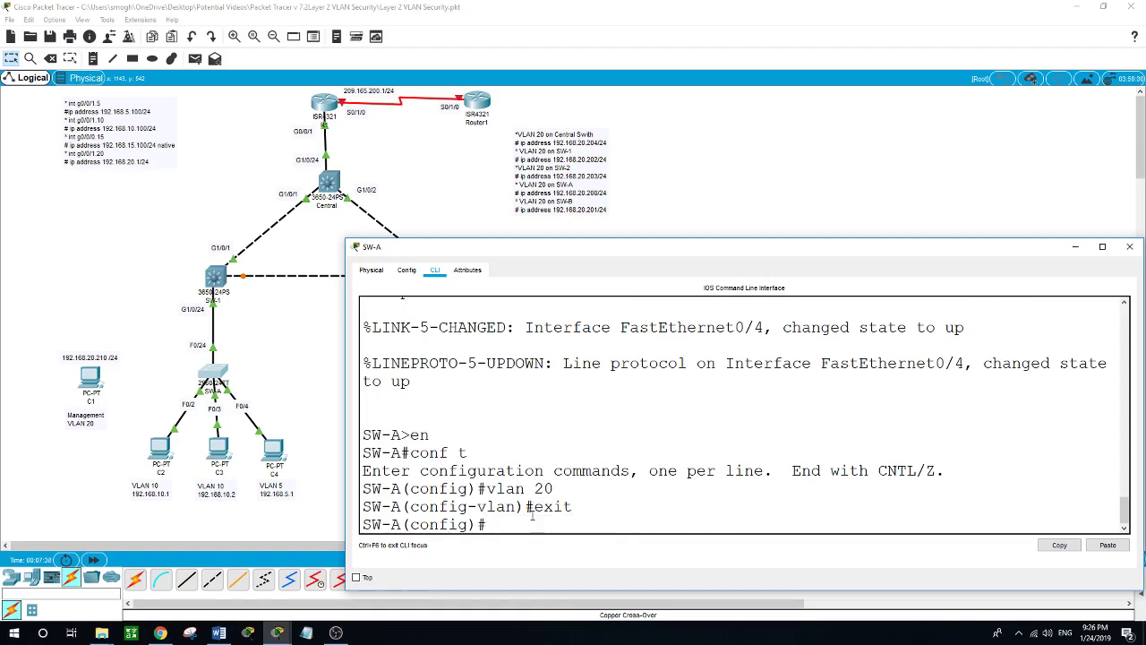
- Give SW-A's VLAN 20 interface the IP address 192.168.20.200 with mask 255.255.255.0 and enable it
type("int vlan 20")
key("Return")
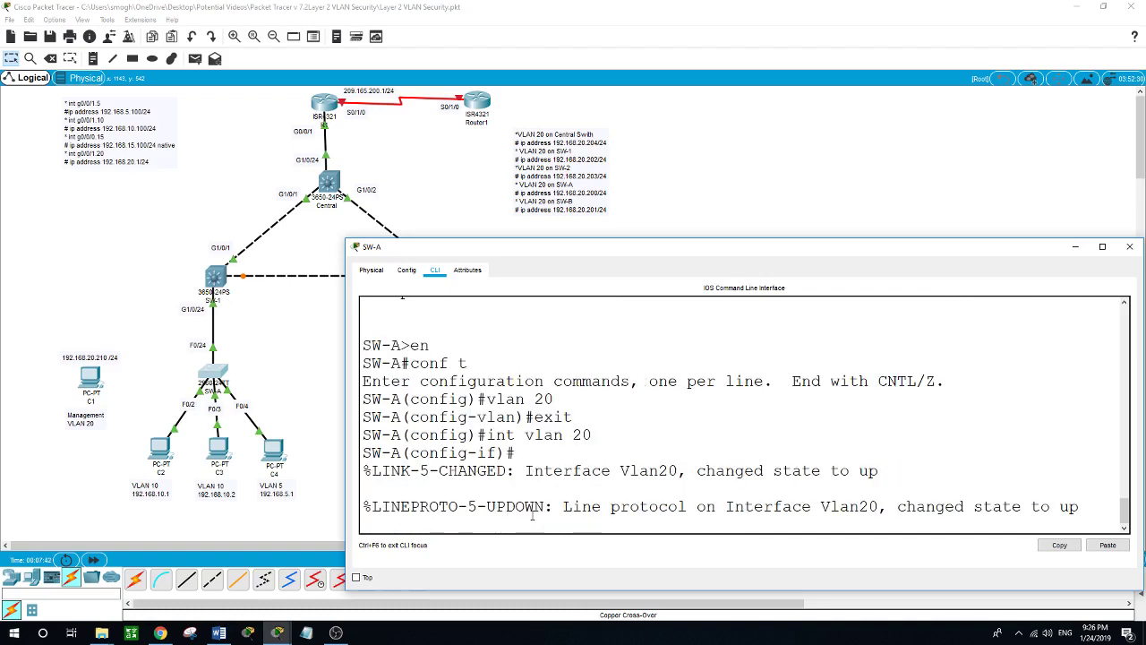
type("ip add")
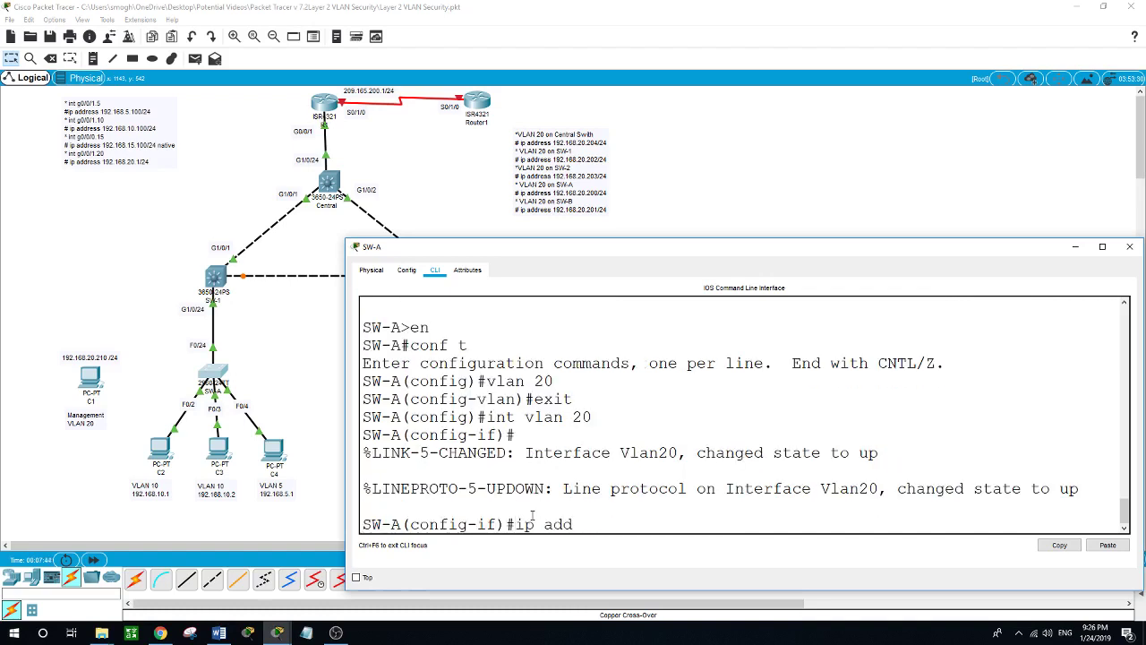
type("ress 192.168.20.200")
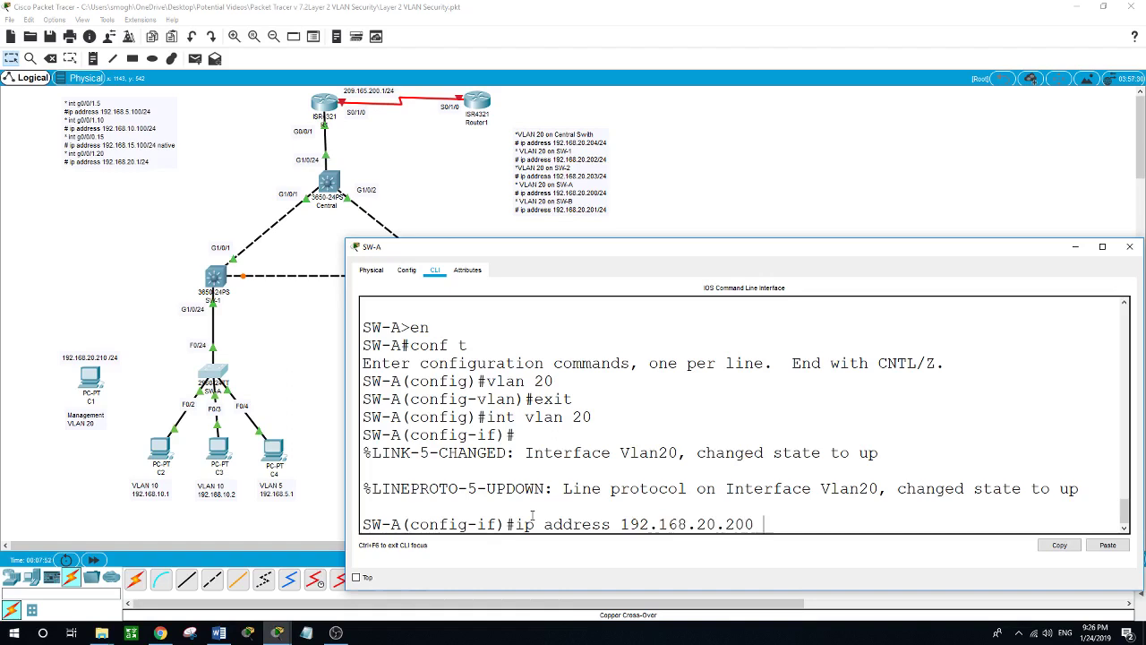
type(" 255.255")
type(".255.")
type("0")
key("Return")
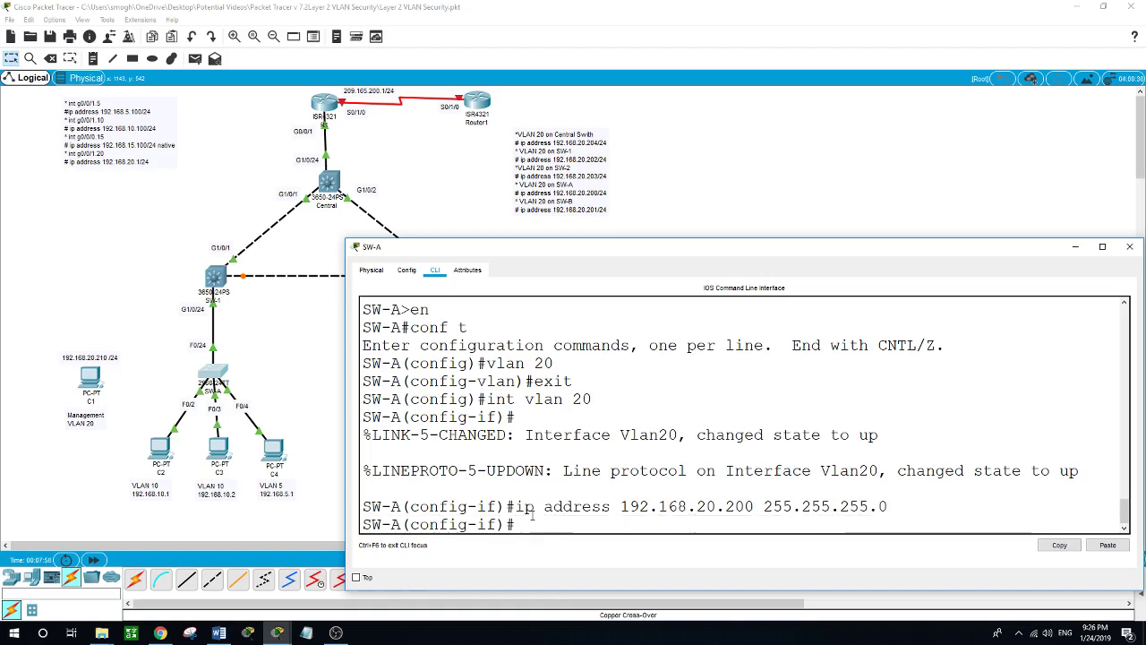
type("no shut")
key("Return")
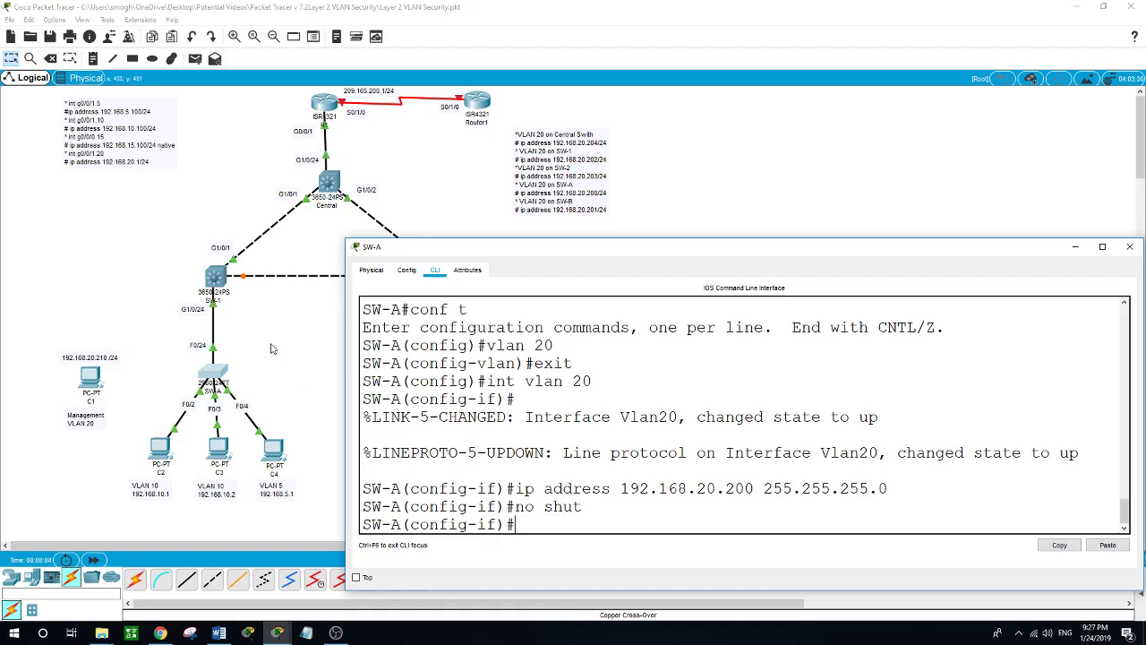
- Open the command line of SW-B in an enlarged window and enter privileged and global configuration mode
left_click(274, 348)
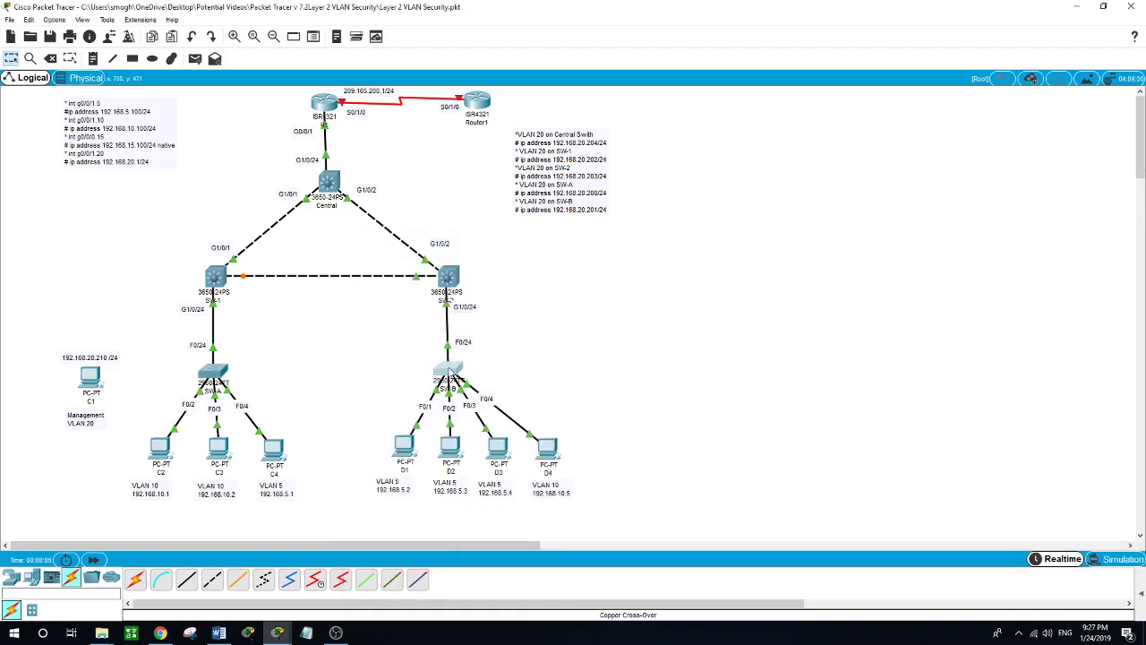
left_click(449, 370)
left_click_drag(562, 135, 470, 272)
left_click_drag(646, 421, 1027, 421)
left_click(404, 295)
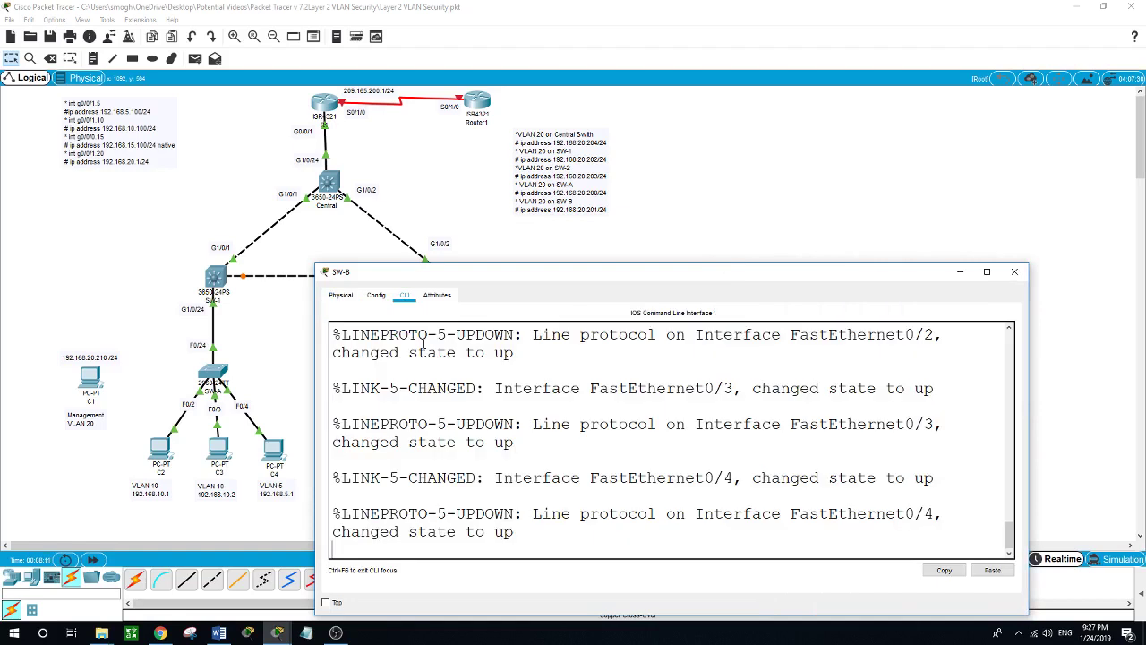
key("Return")
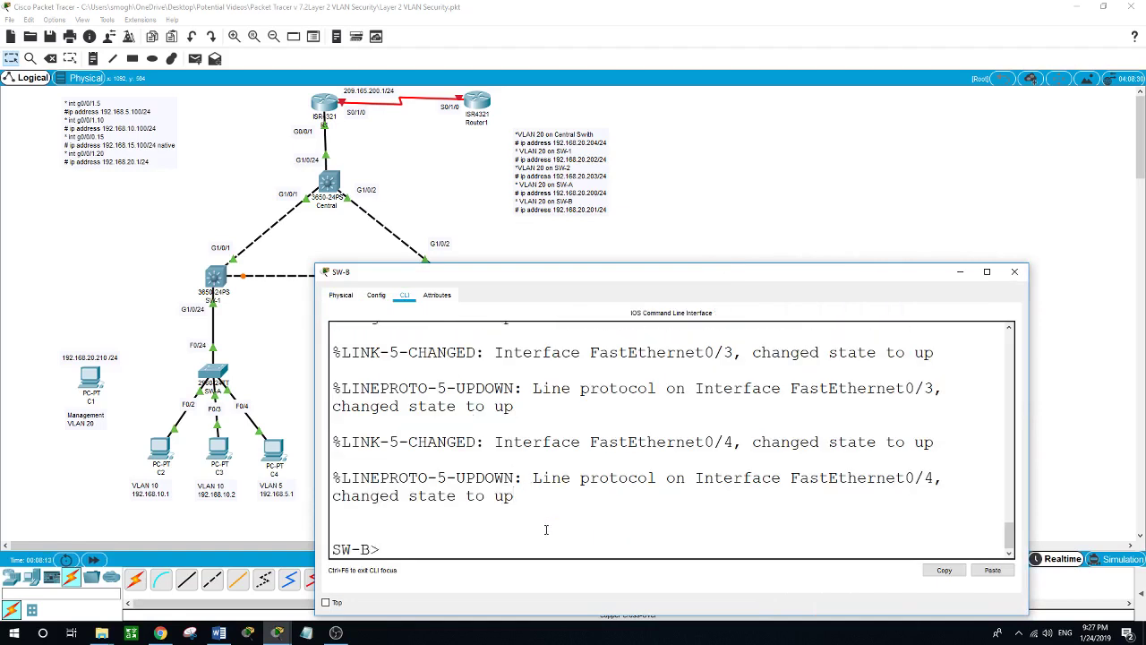
type("en")
key("Return")
type("conf t")
key("Return")
- Create VLAN 20 on SW-B and return to global configuration mode
type("vlan 20")
key("Return")
type("exit")
key("Return")
- Give SW-B's VLAN 20 interface the IP address 192.168.20.201 with mask 255.255.255.0 and enable it
type("int vlan 2")
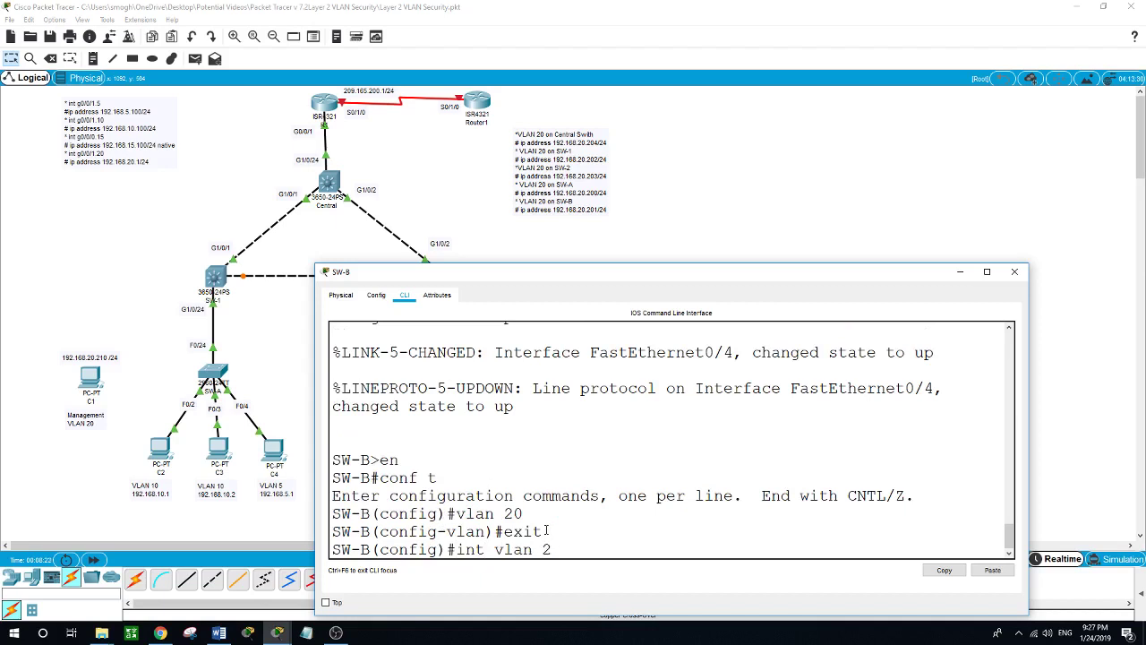
type("0")
key("Return")
key("Return")
type("ip")
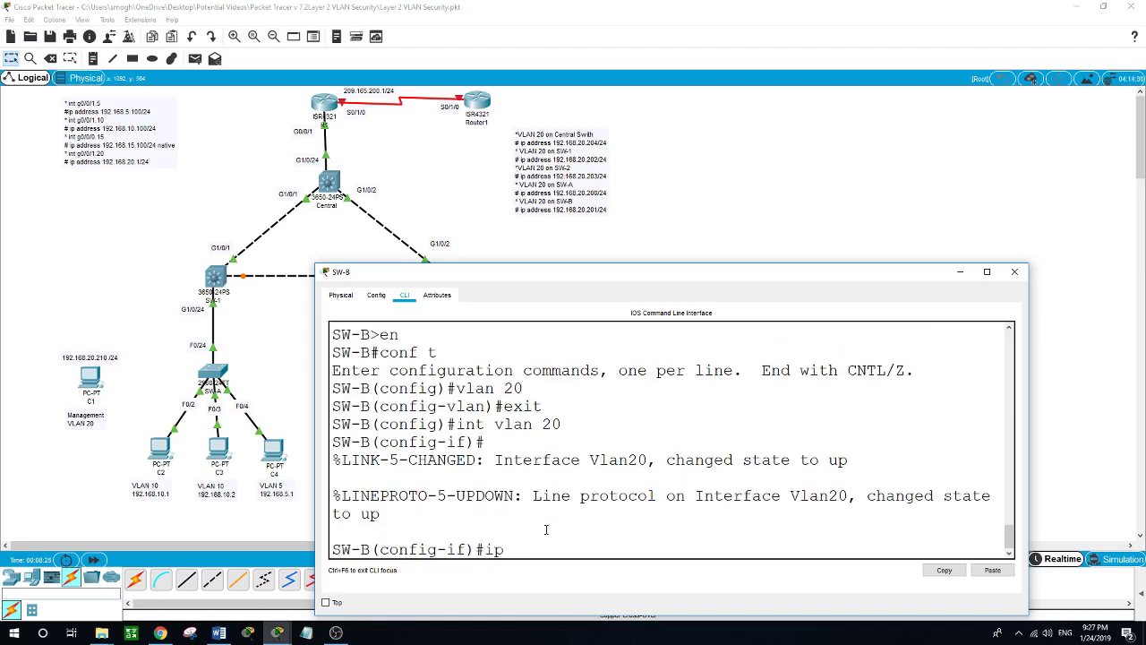
type(" address 192.168.20.201")
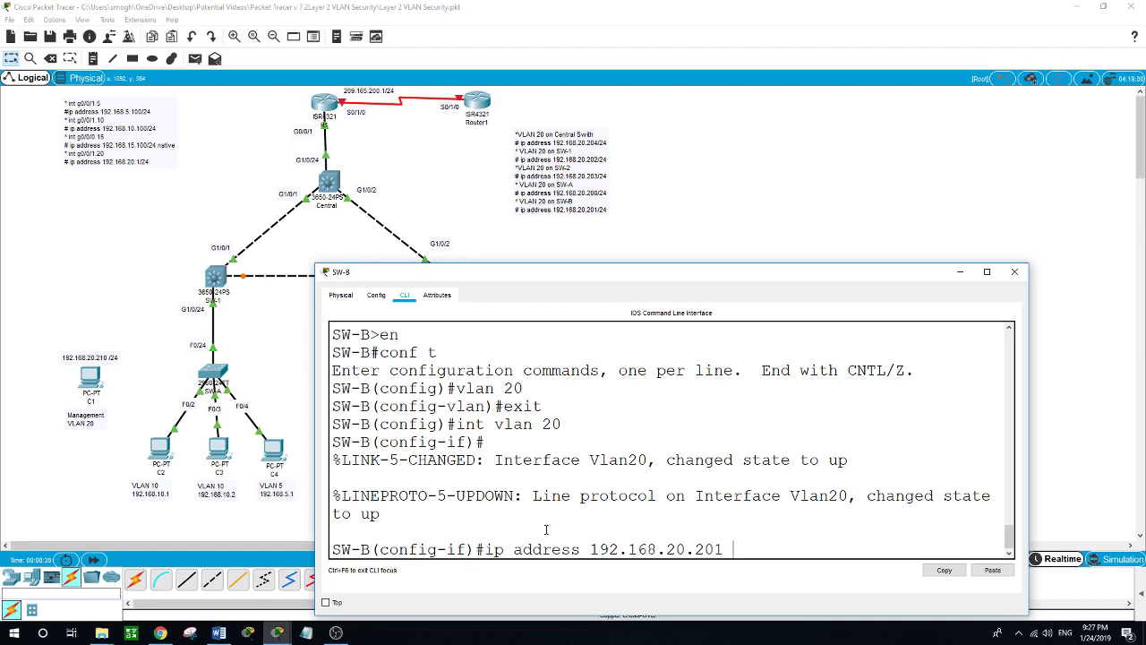
type(" 255.255.255.0")
key("Return")
type("no shut")
key("Return")
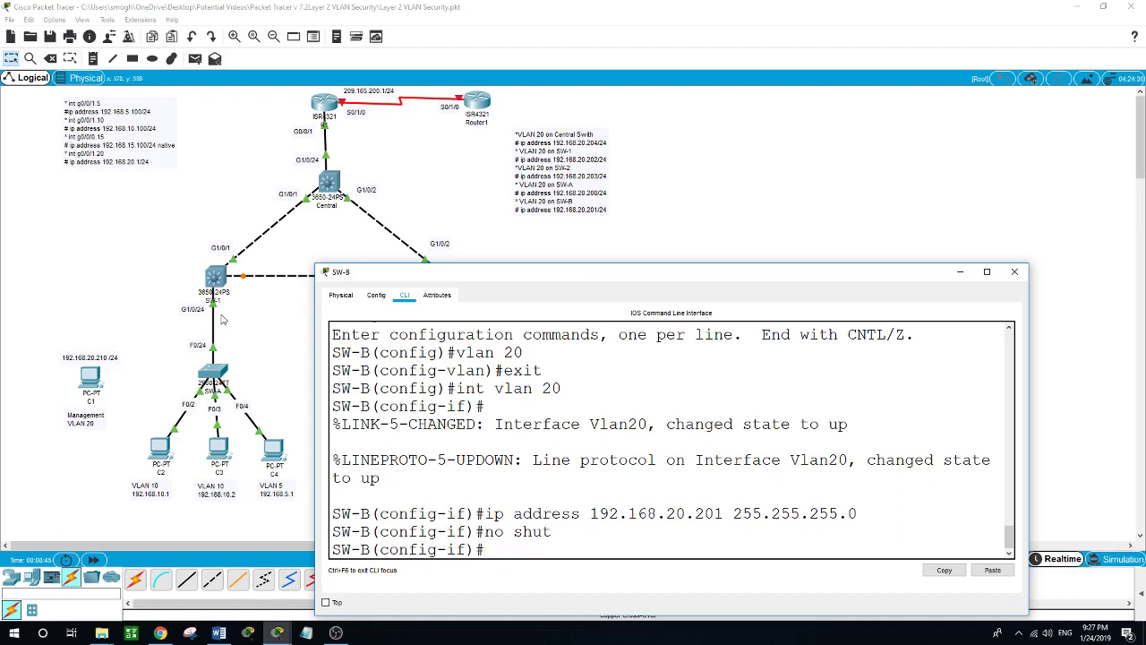
- Leave the interface configuration on SW-1 and create VLAN 20 there, ending in global configuration mode
left_click(193, 270)
left_click(215, 279)
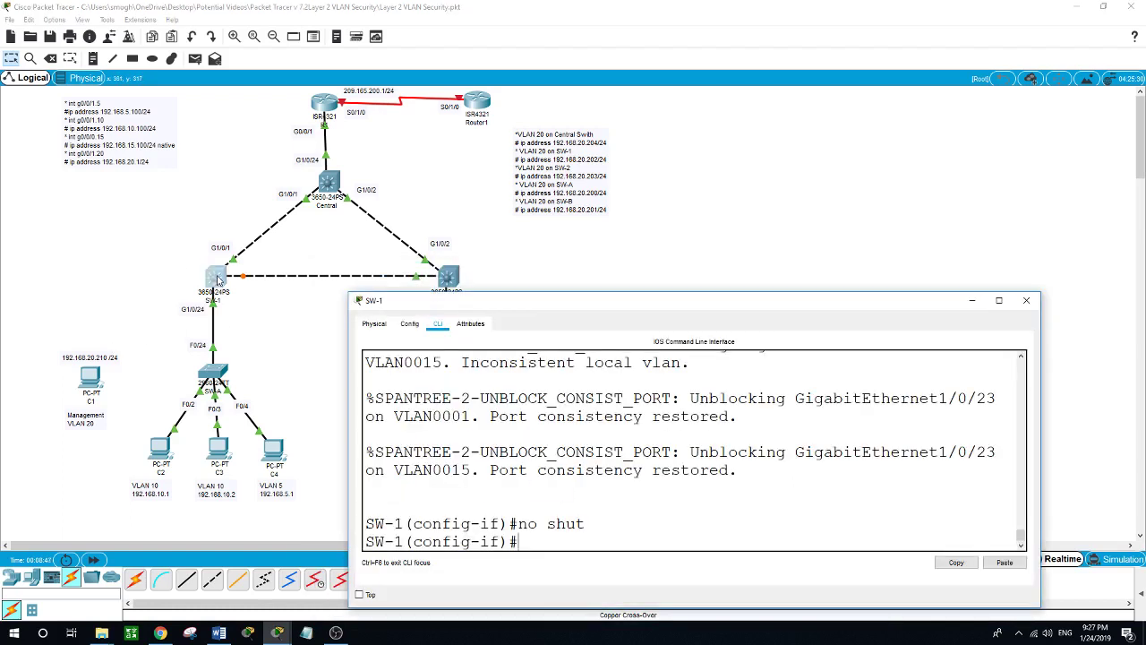
left_click_drag(577, 306, 538, 323)
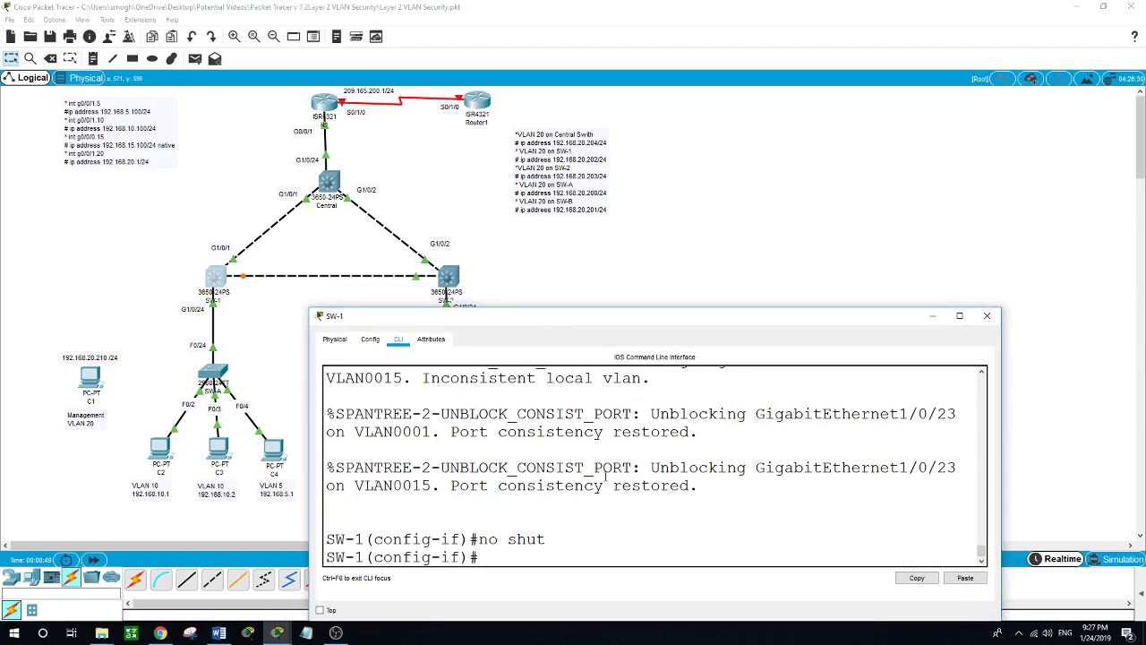
type("exit")
key("Return")
type("vlan 20")
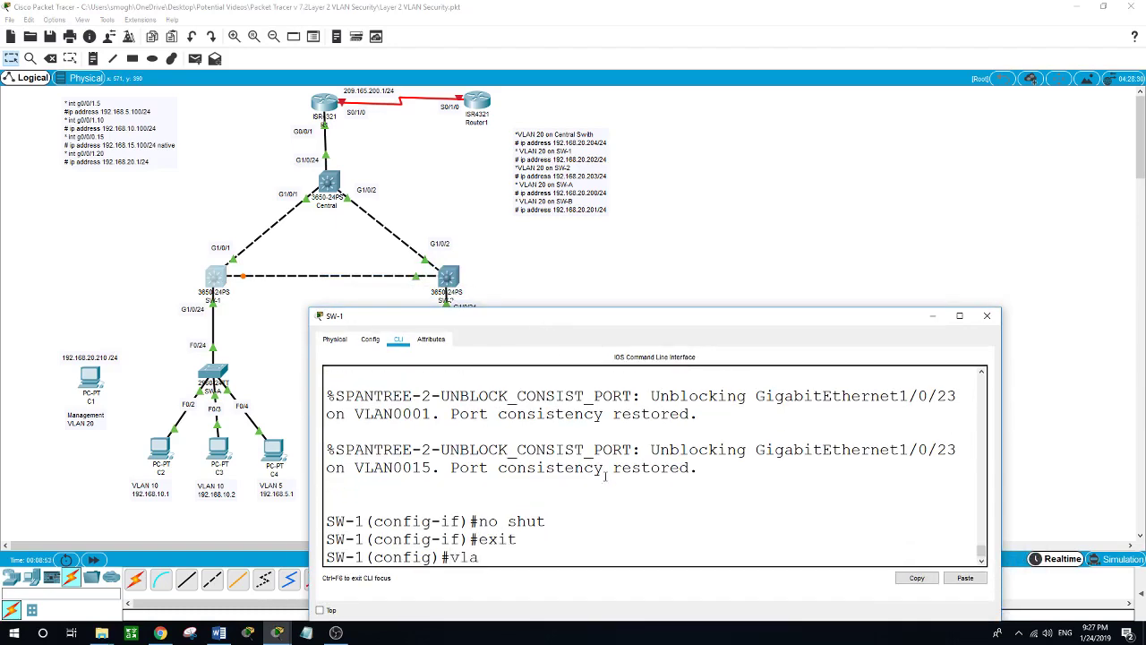
key("Return")
type("exit")
key("Return")
- Give SW-1's VLAN 20 interface the IP address 192.168.20.202 with mask 255.255.255.0 and enable it
type("int vlan 20")
key("Return")
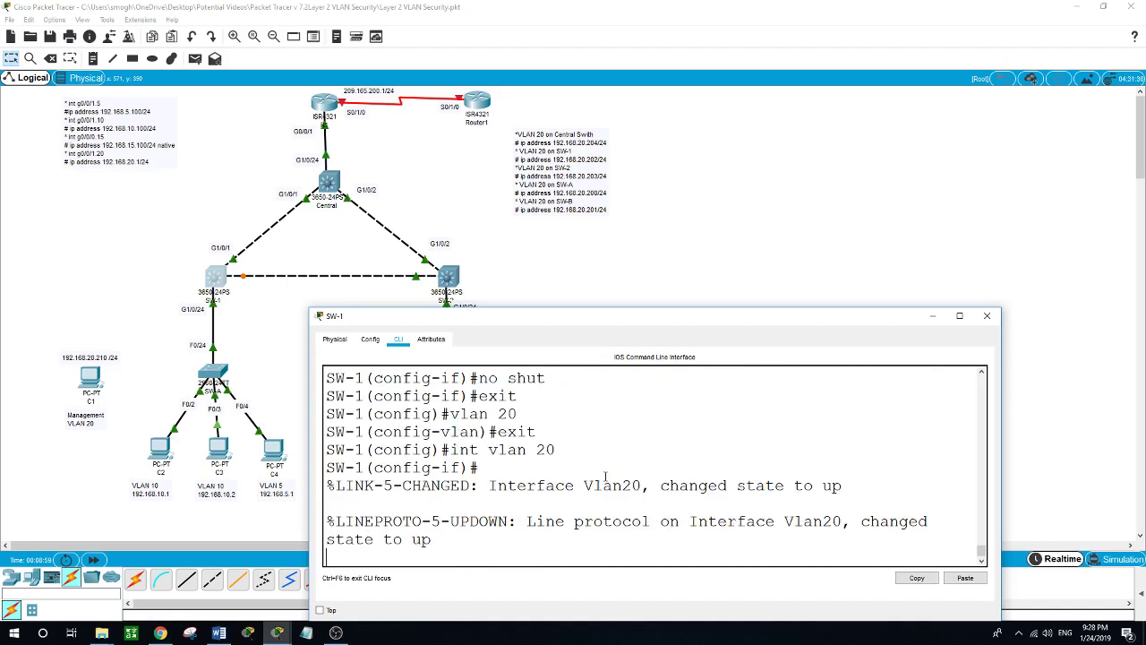
key("Return")
type("ip ad")
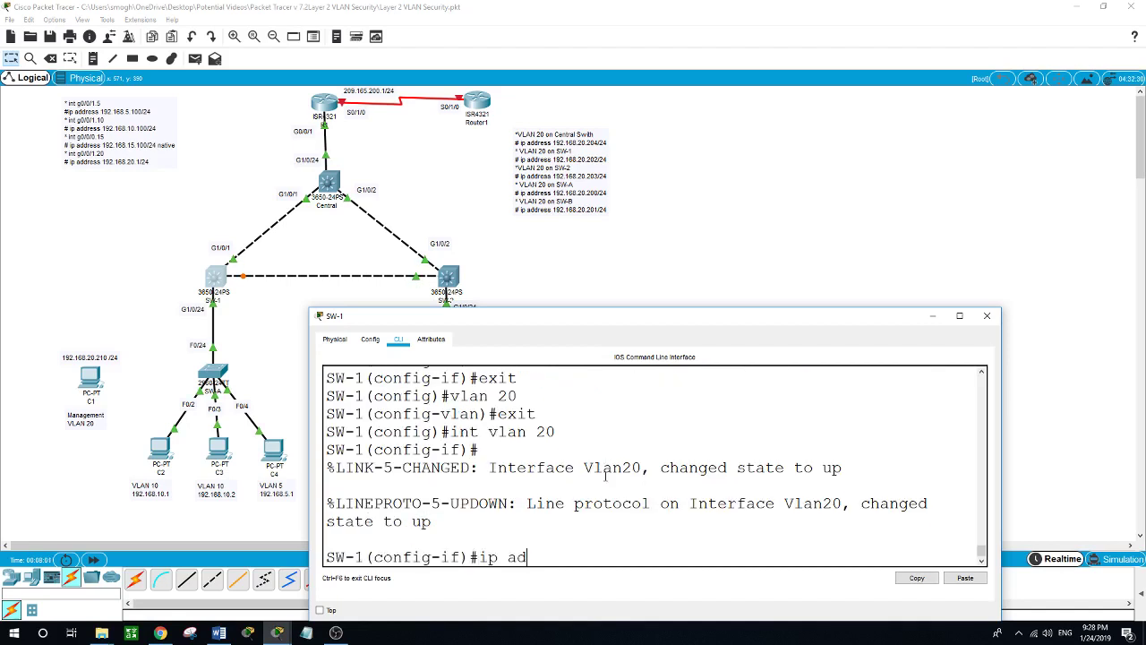
type("dress 192.168.20.2")
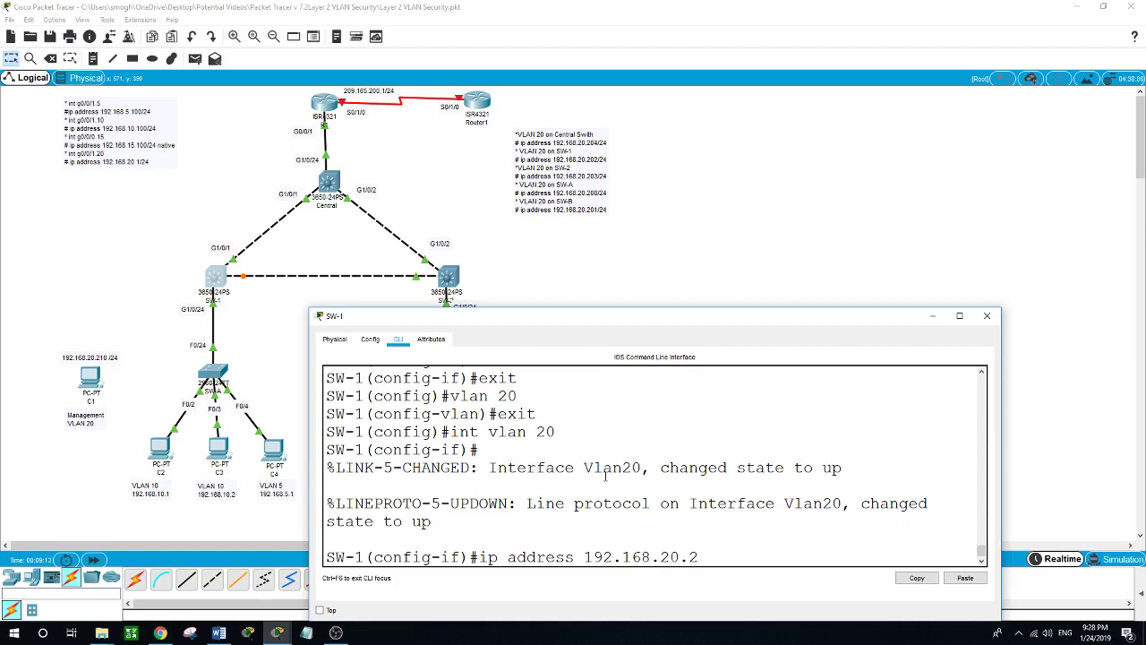
type("02 255.255.255.0")
key("Return")
type("no shut")
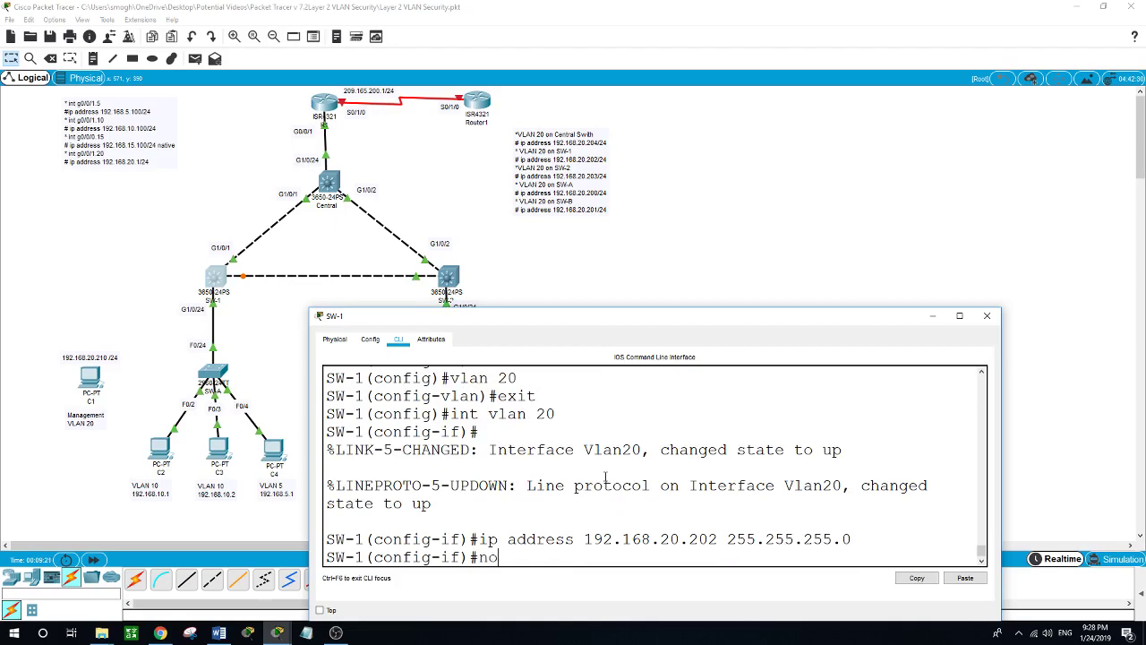
key("Return")
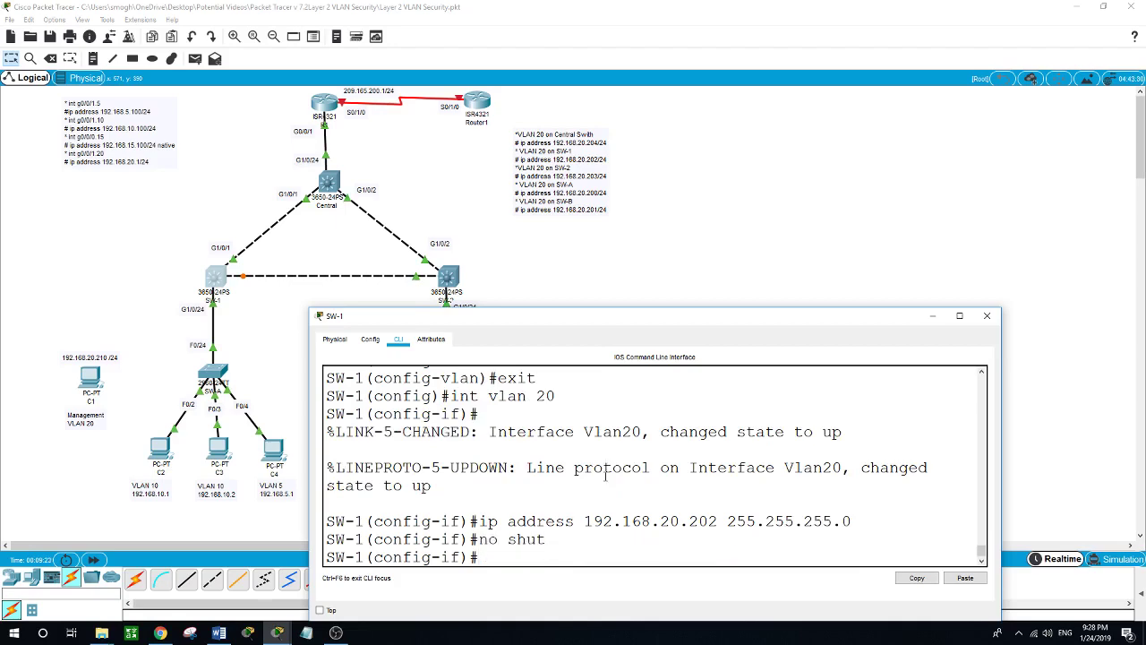
- Leave the interface configuration on SW-2 and create VLAN 20 there, ending in global configuration mode
left_click(457, 283)
left_click_drag(483, 279, 483, 247)
type("exit")
key("Return")
type("vlan 20")
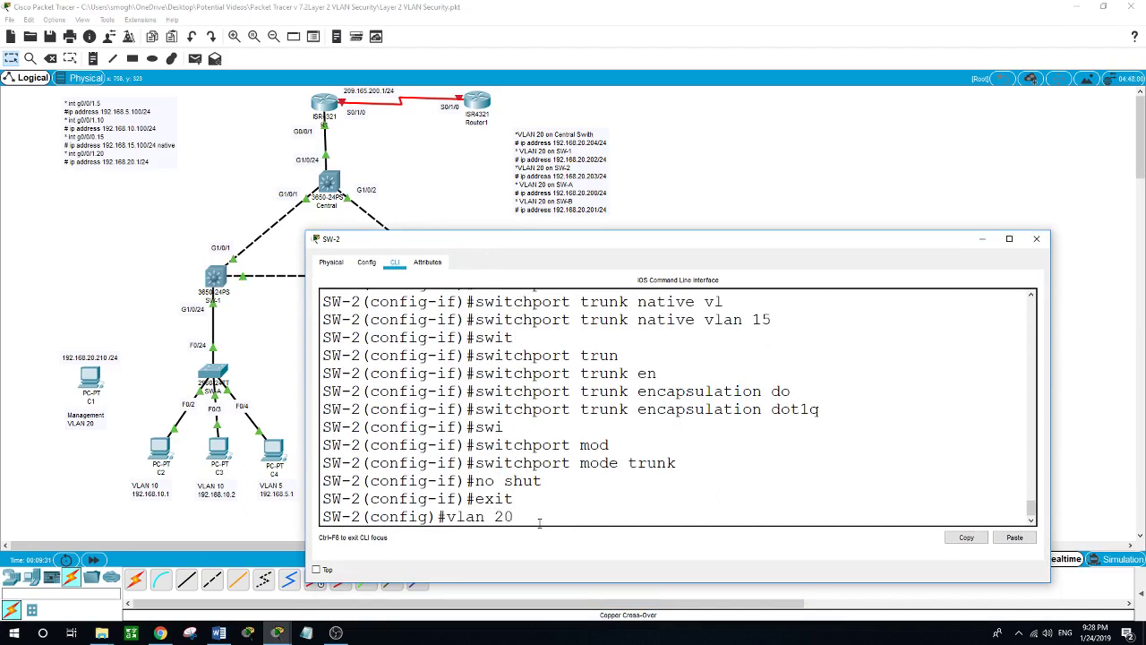
key("Return")
type("exit")
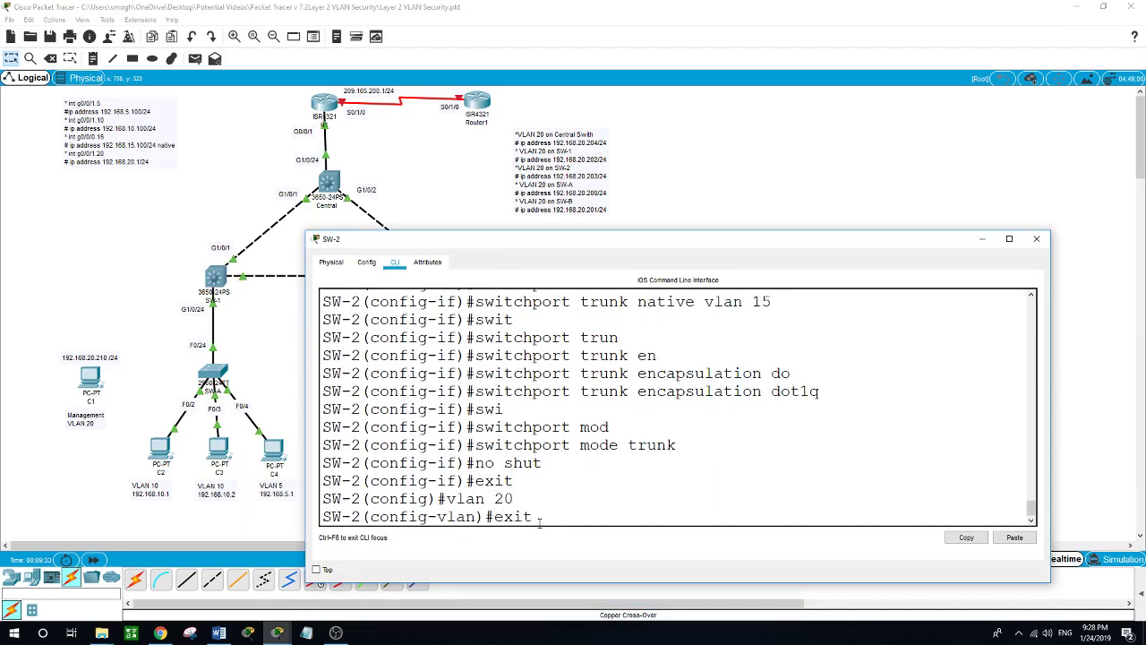
key("Return")
- Give SW-2's VLAN 20 interface the IP address 192.168.20.203 with mask 255.255.255.0 and enable it
type("int vlan 20")
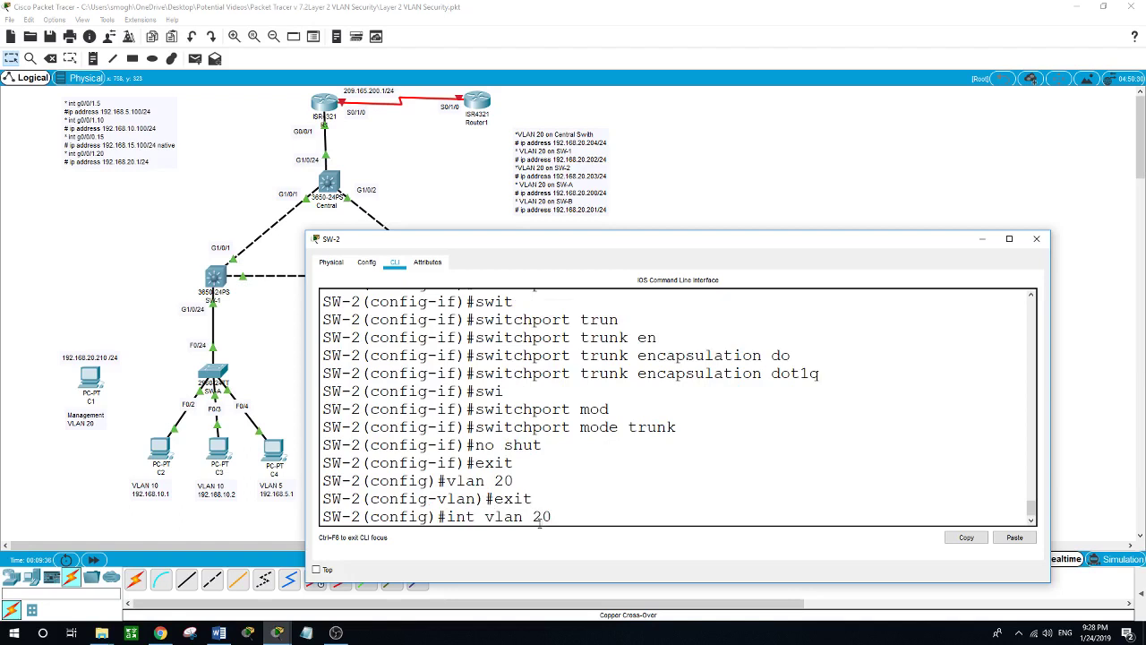
key("Return")
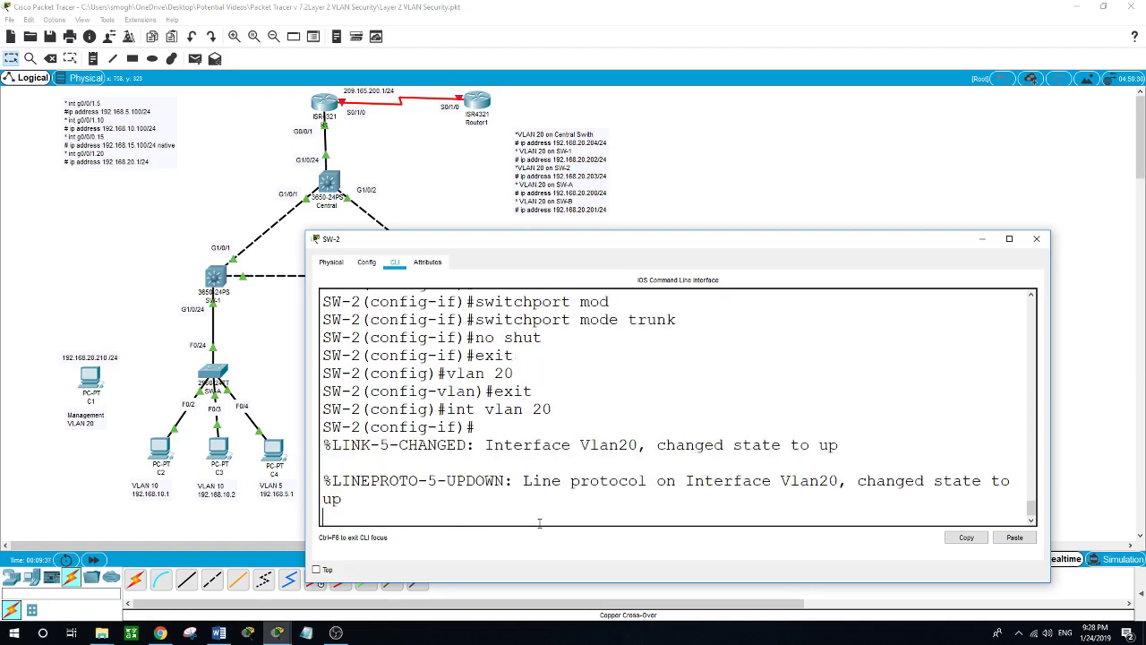
key("Return")
type("ip address")
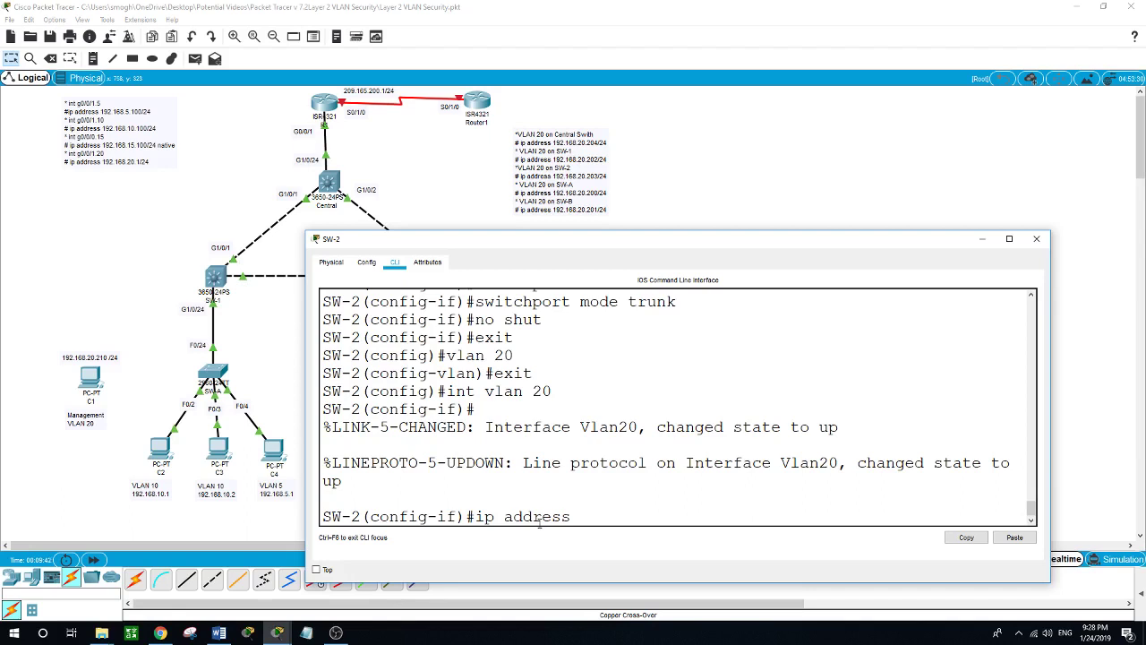
type(" 192.168.20.203 255.25")
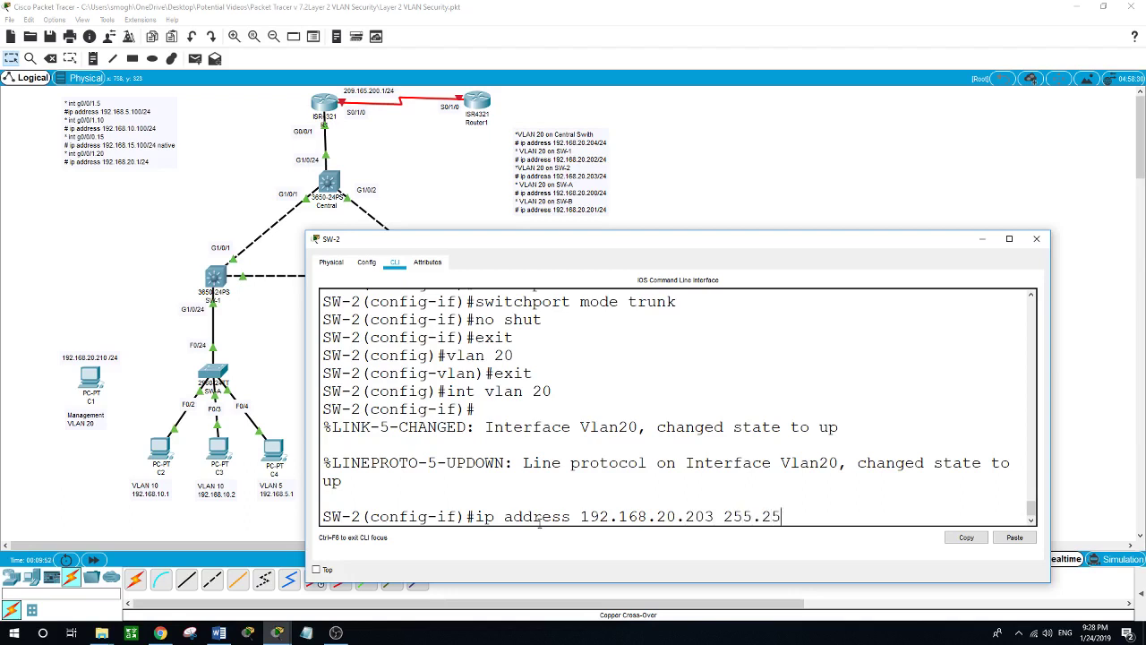
type("5.255.0")
key("Return")
type("no shut")
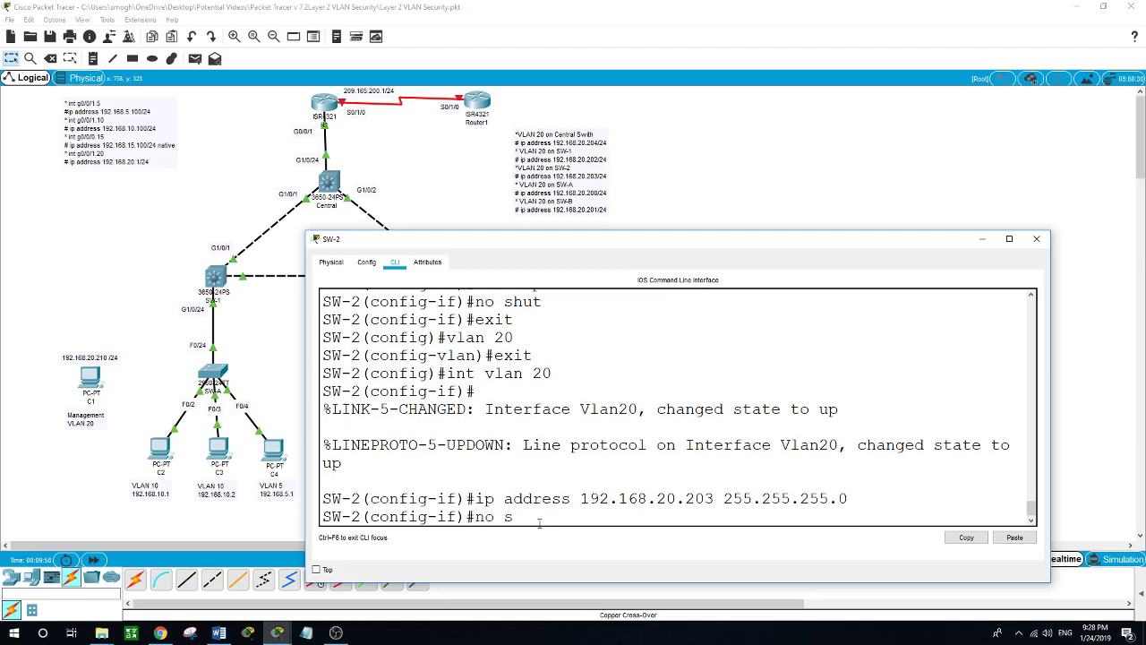
key("Return")
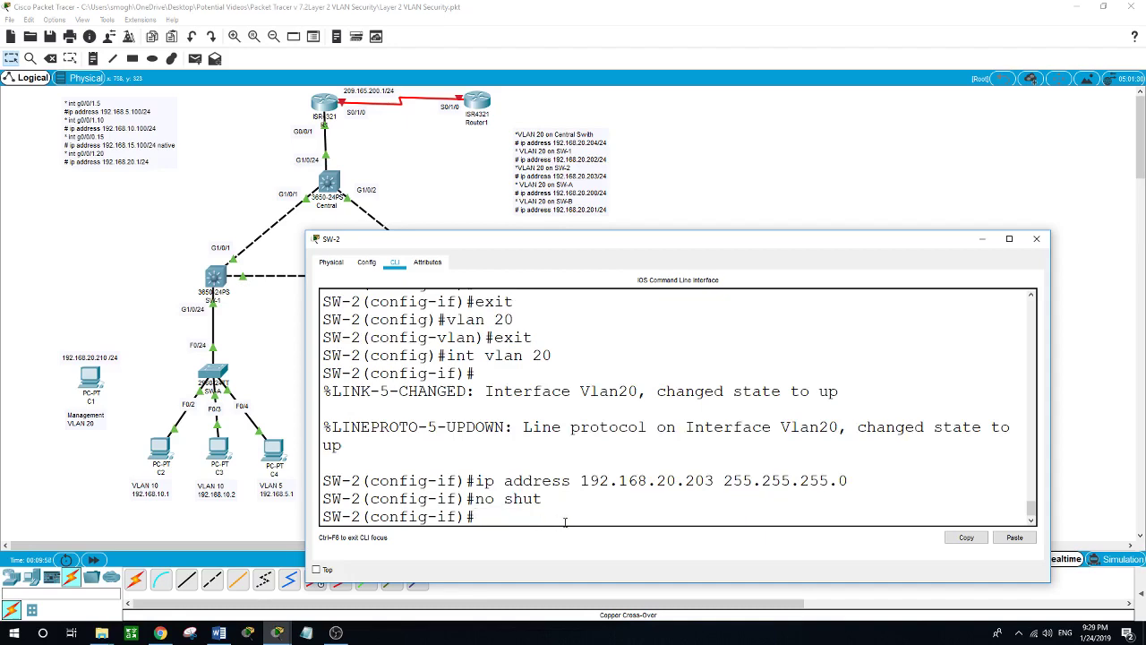
- Open the command line of the Central switch and bring up its user prompt
left_click(99, 268)
left_click(331, 187)
left_click_drag(533, 138, 452, 276)
left_click_drag(660, 413, 1085, 422)
left_click(417, 295)
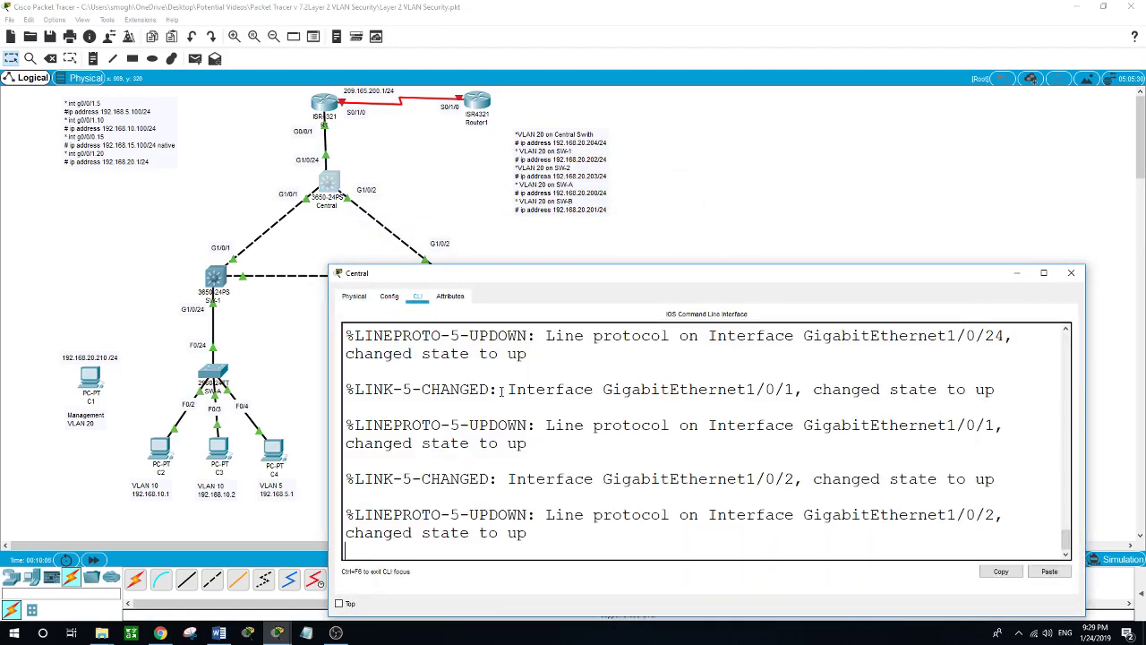
left_click_drag(585, 522, 621, 529)
key("Return")
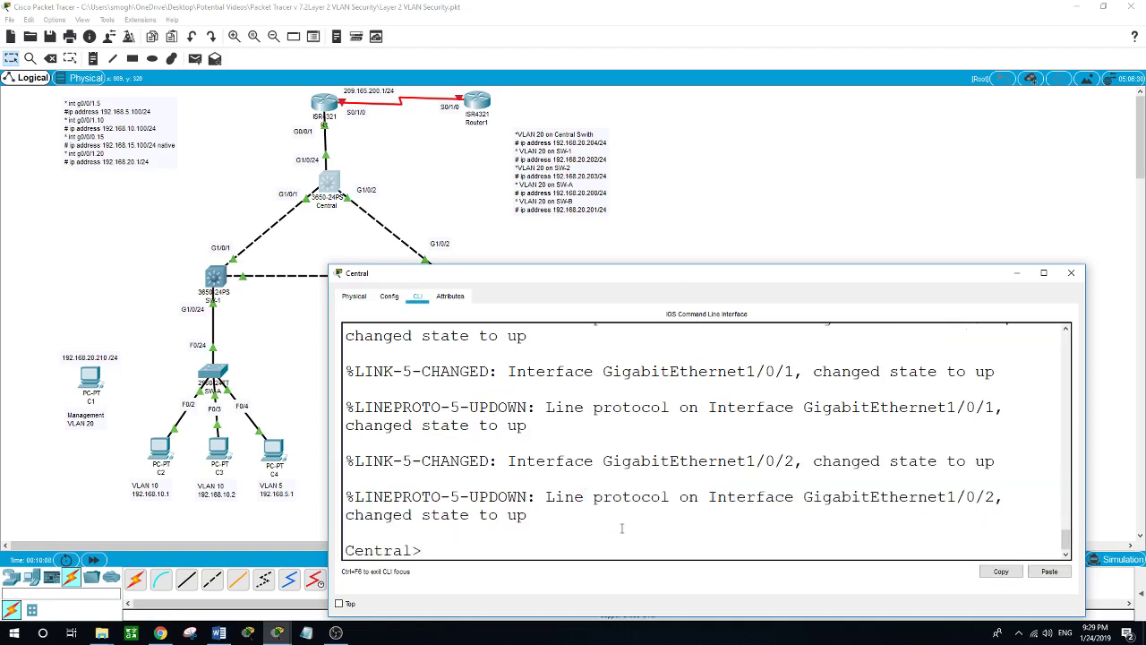
- Enter global configuration mode on the Central switch and create VLAN 20, returning to global configuration mode
type("en")
key("Return")
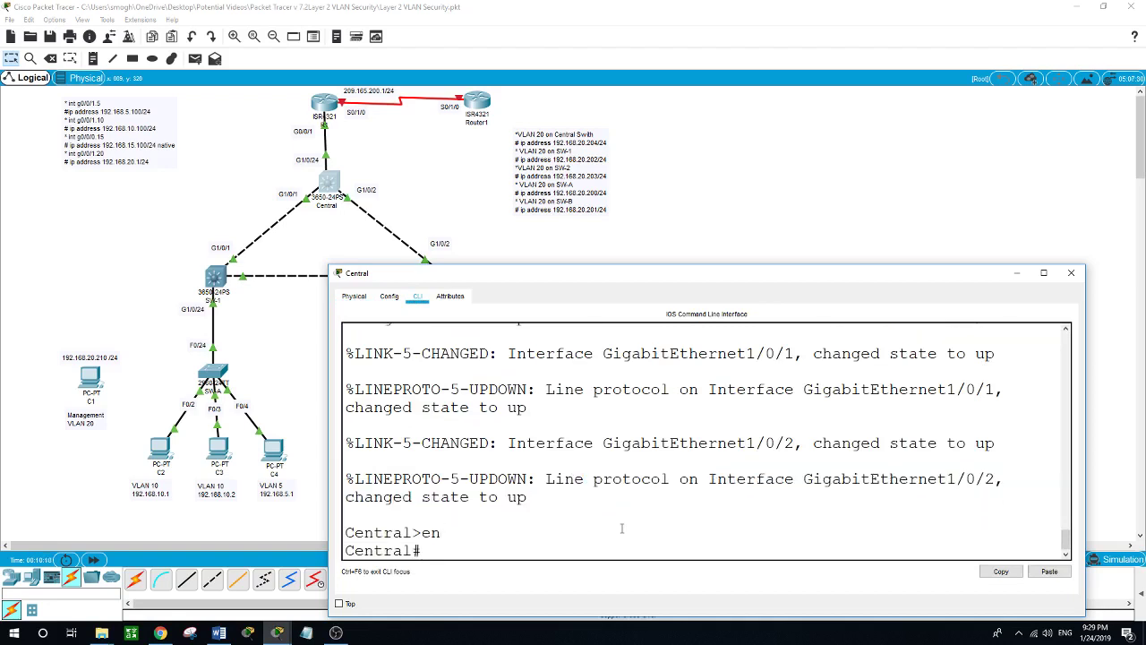
type("conf t")
key("Return")
type("vlan 20")
key("Return")
type("exit")
key("Return")
- Give the Central switch's VLAN 20 interface the IP address 192.168.20.204 with mask 255.255.255.0 and enable it
type("int vlan 20")
key("Return")
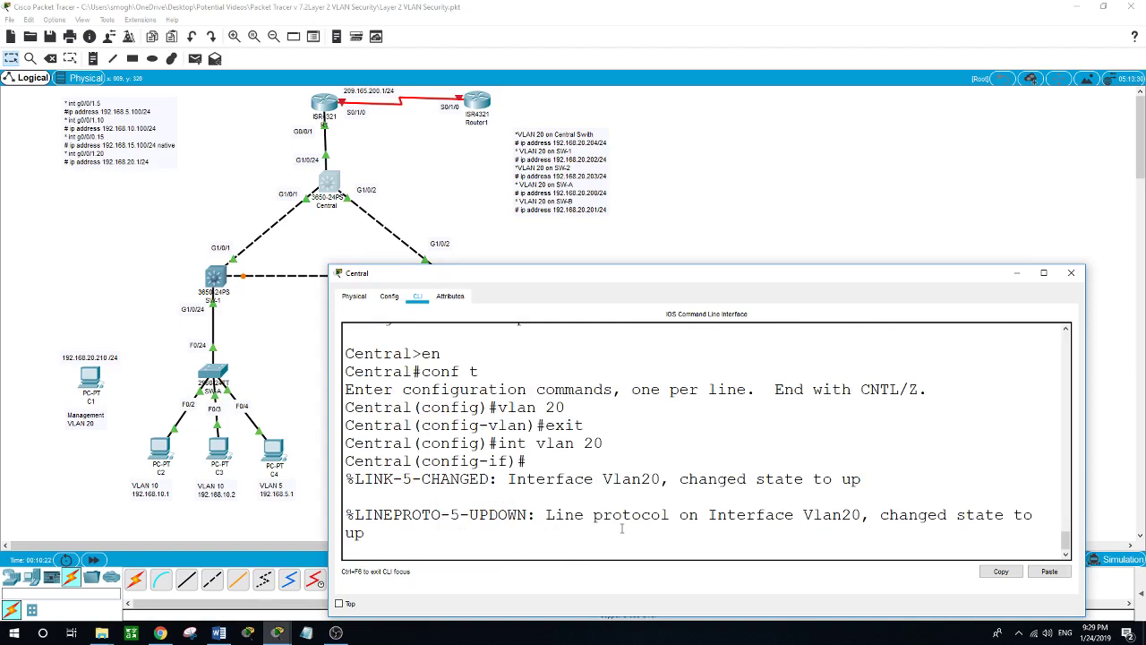
key("Return")
type("i")
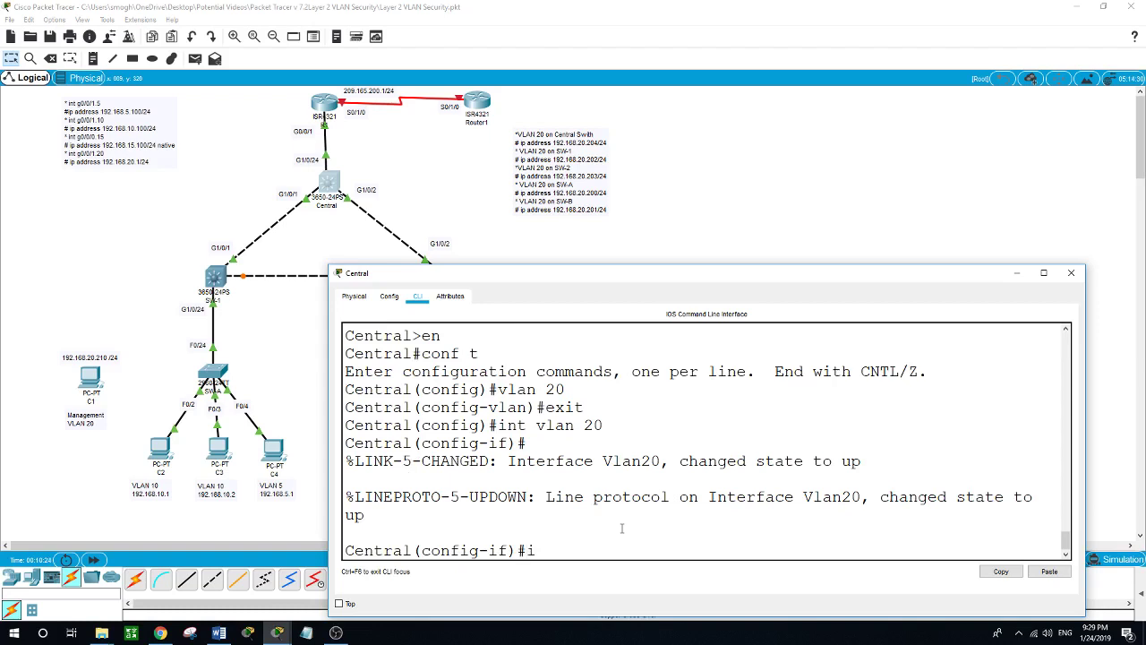
type("p address 192.168.20")
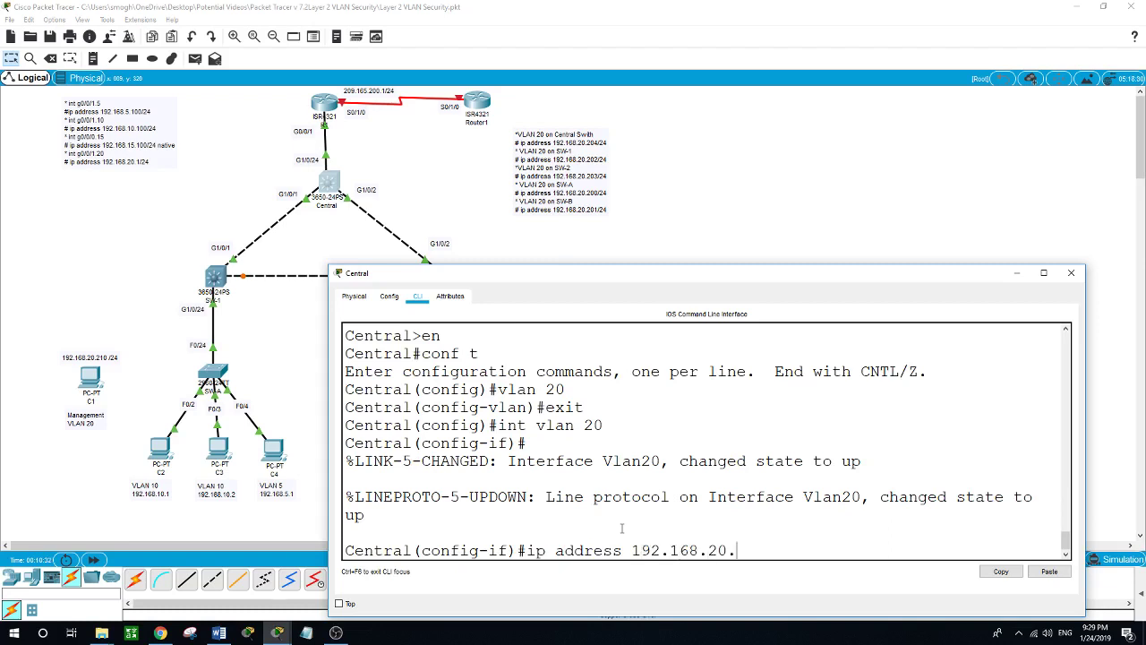
type(".204 255.255.255.0")
key("Return")
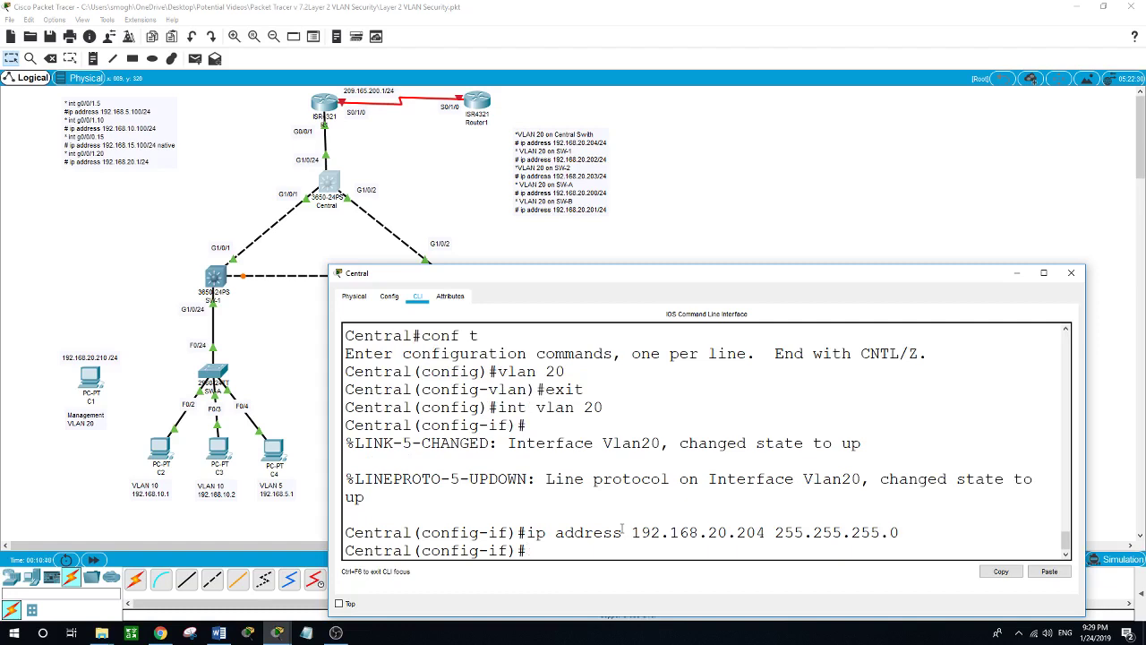
type("no shut")
key("Return")
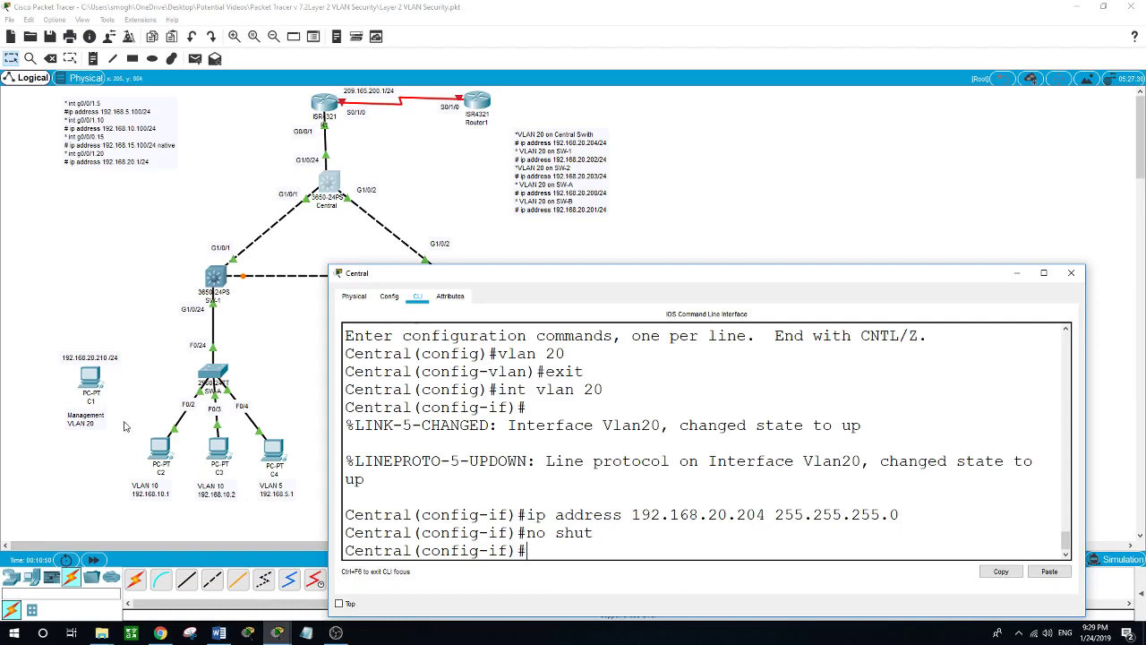
- Connect SW-A's FastEthernet0/1 to the FastEthernet0 port of management PC C1 with a copper straight-through cable
left_click(140, 400)
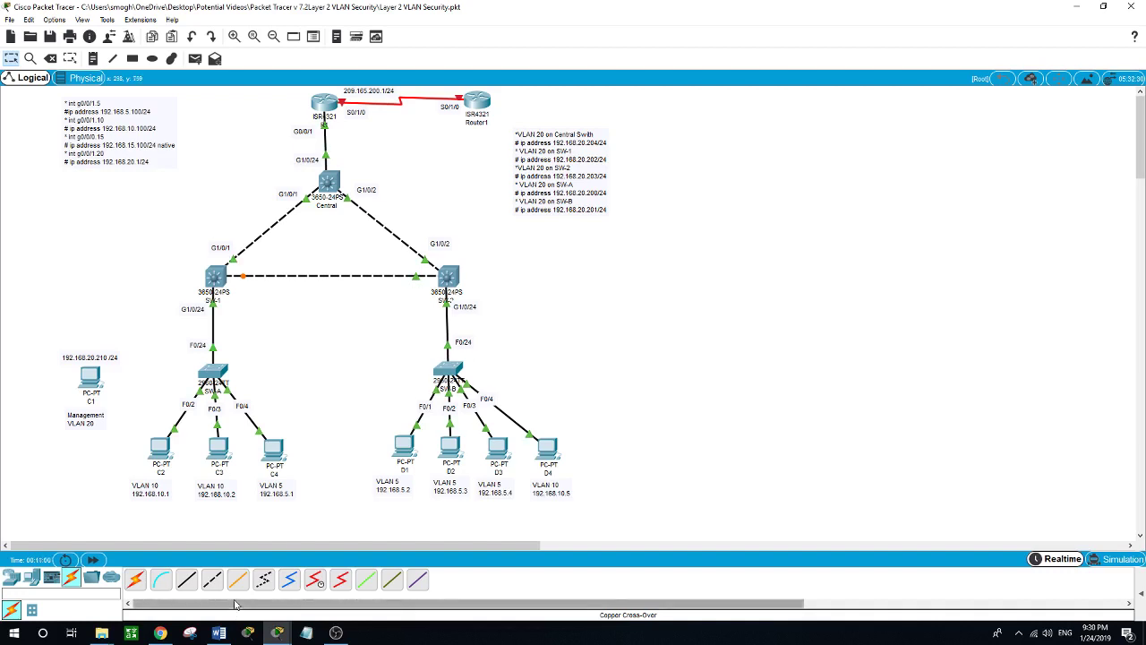
left_click(187, 581)
left_click(216, 374)
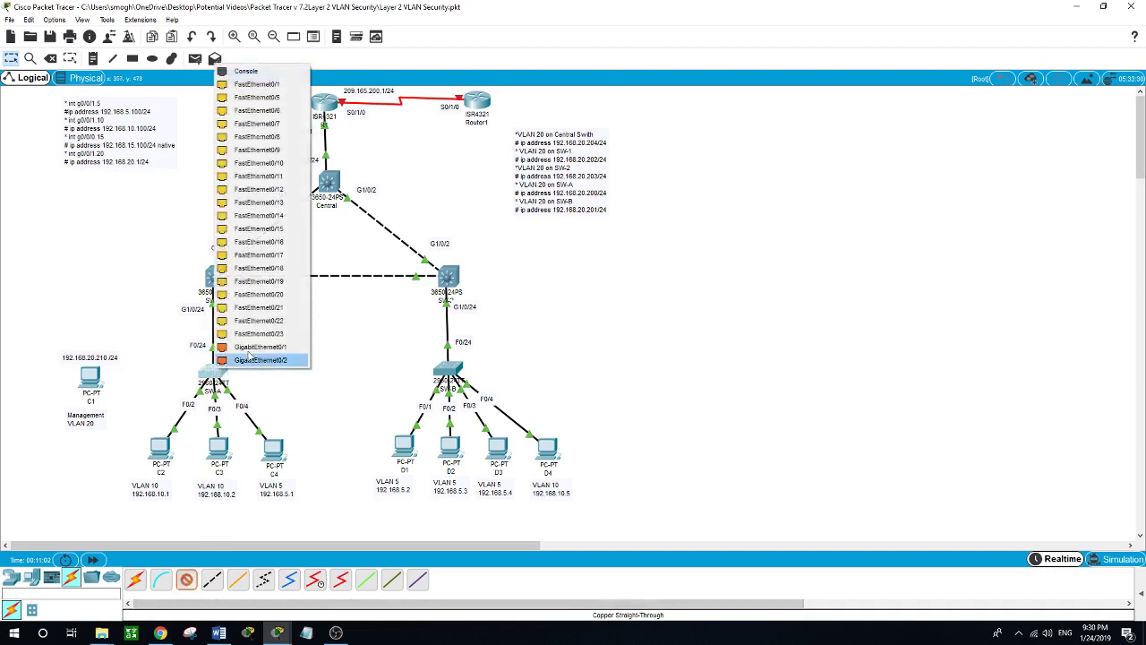
left_click(269, 84)
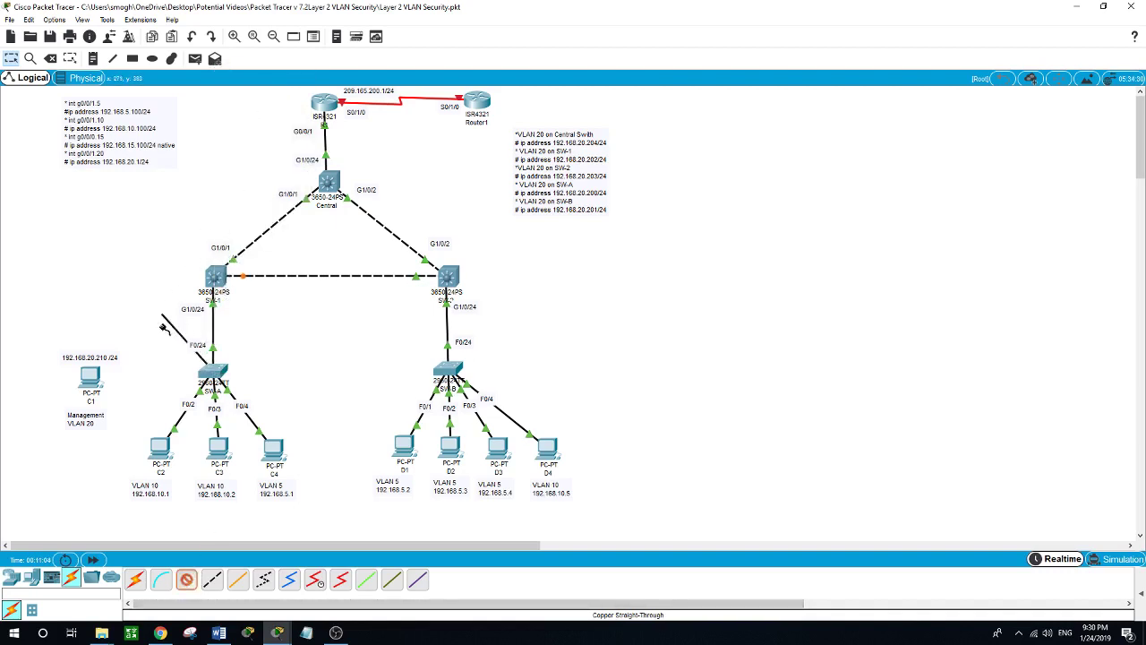
left_click(90, 377)
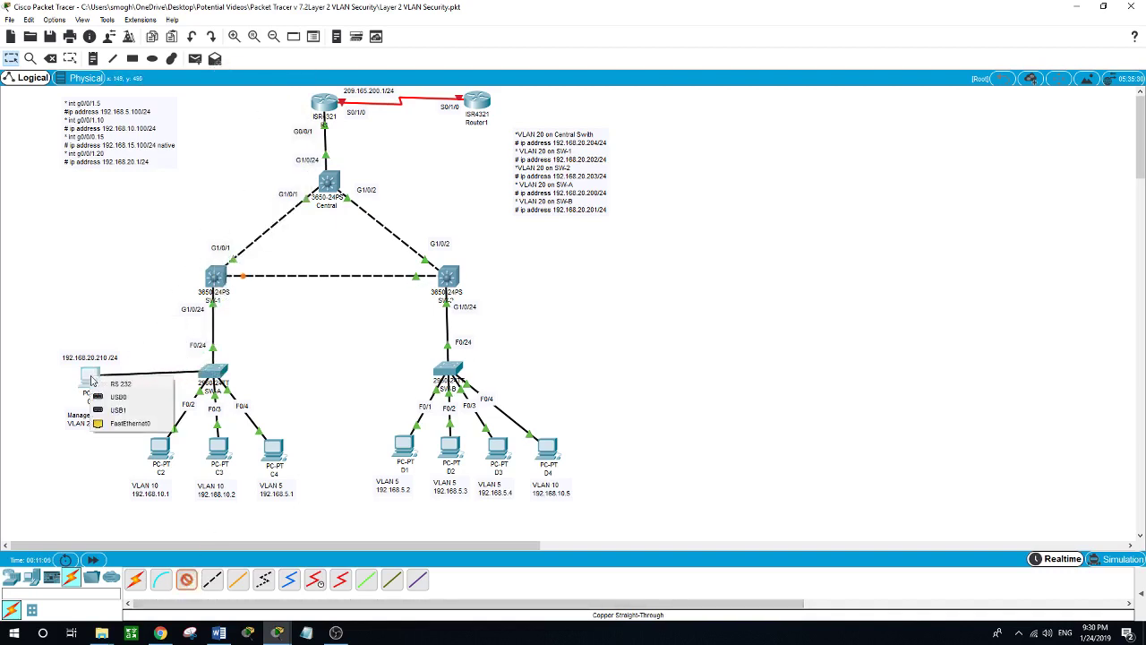
left_click(128, 424)
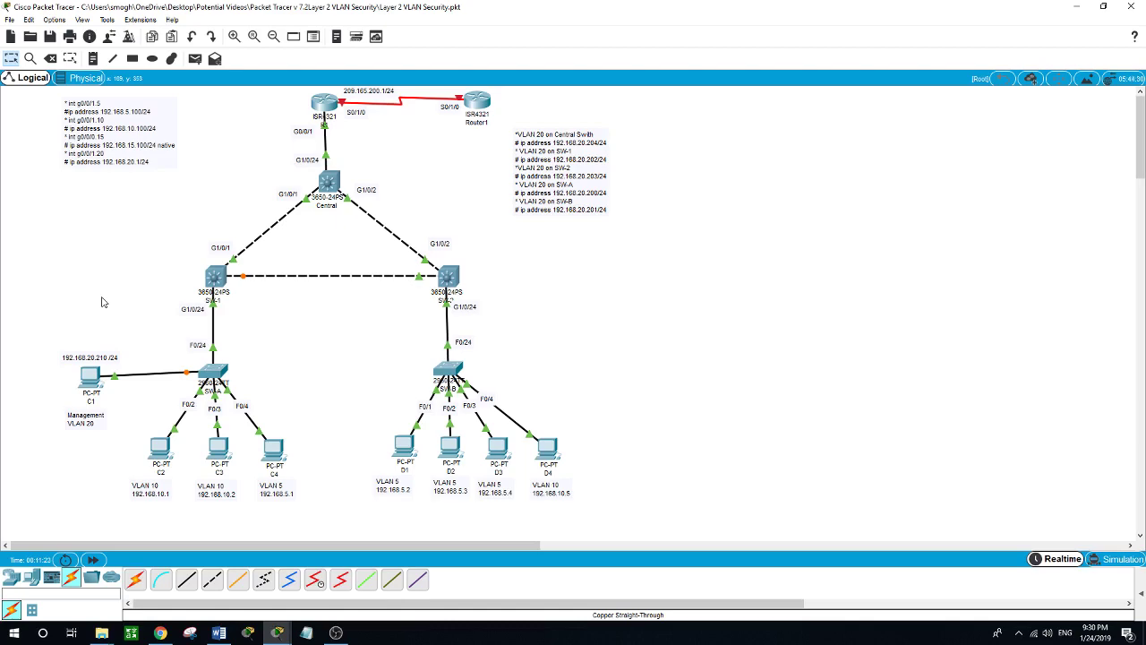
- Configure PC C1 with static IP 192.168.20.210, subnet mask 255.255.255.0 and default gateway 192.168.20.1, and close its window
left_click(89, 377)
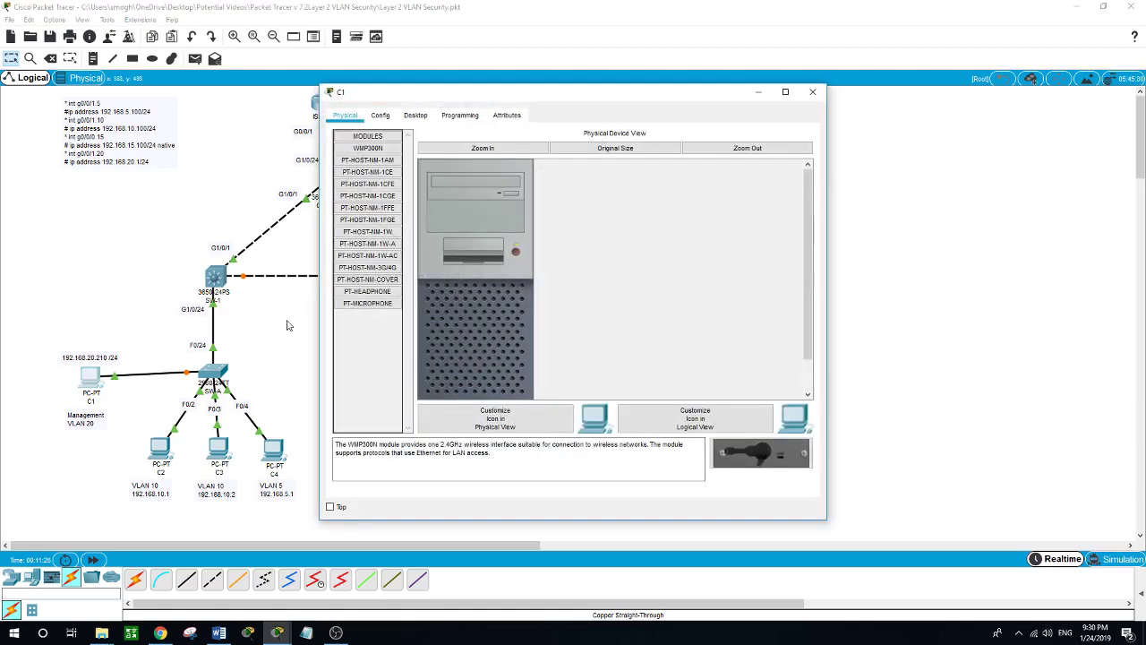
left_click(415, 116)
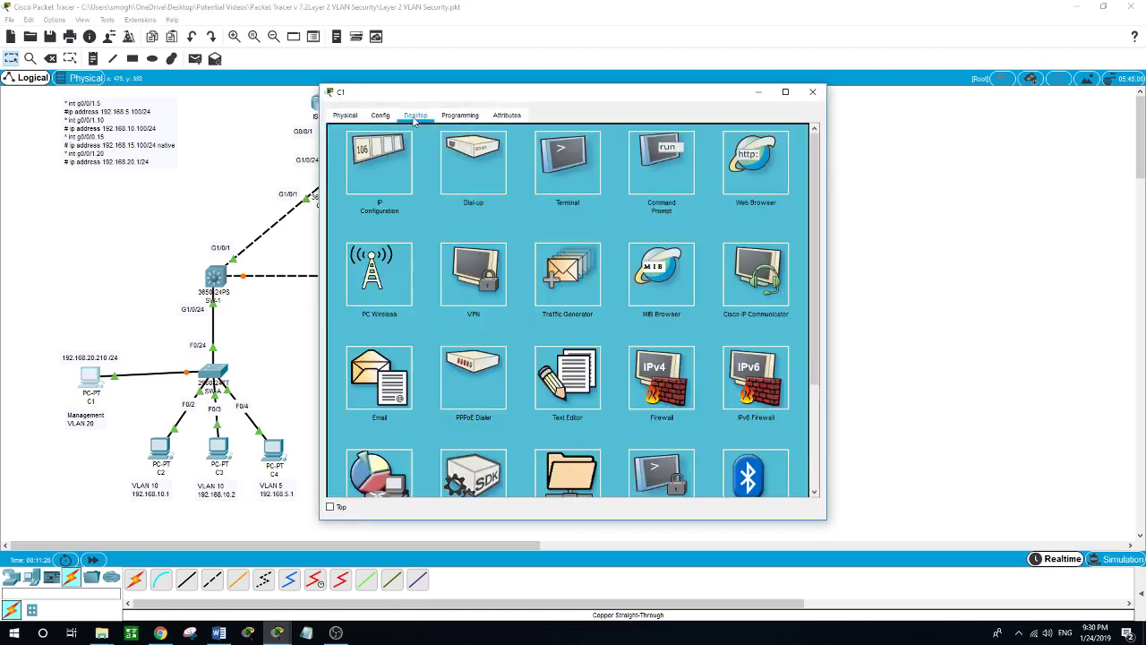
left_click(397, 174)
left_click(540, 199)
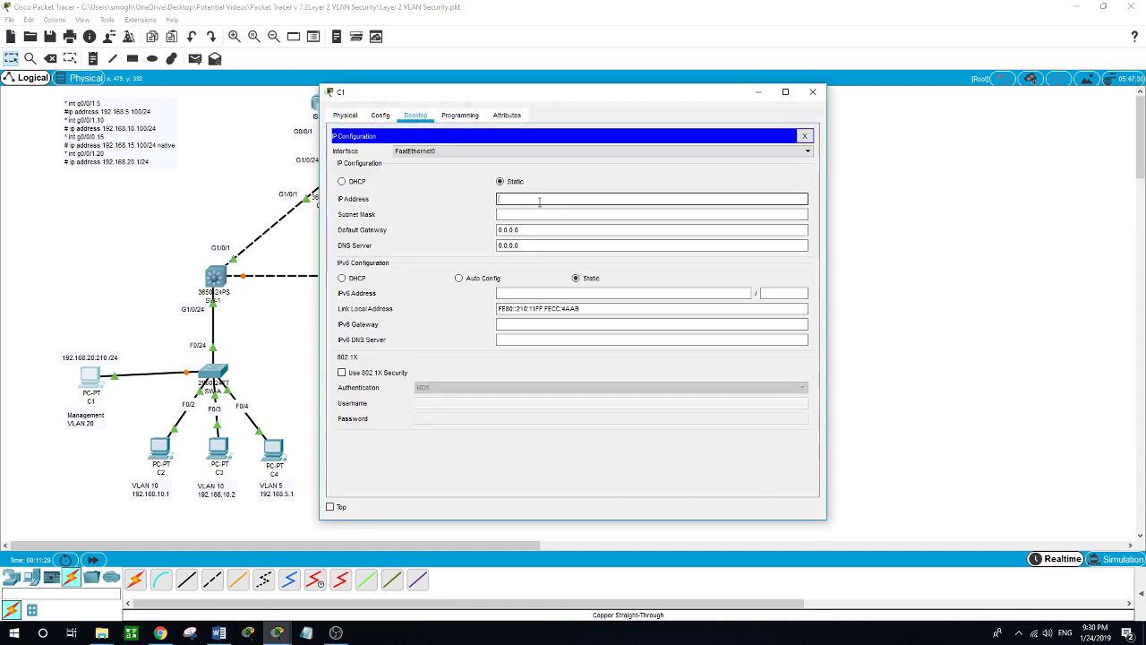
type("192.168.20.210")
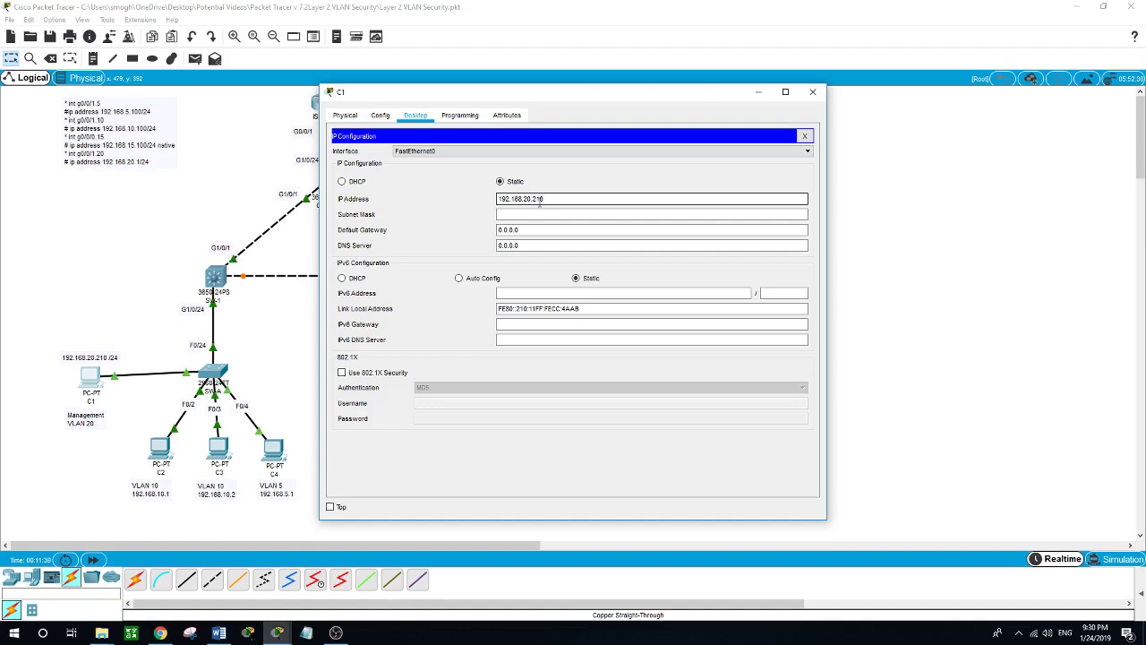
key("Tab")
left_click(531, 229)
double_click(531, 229)
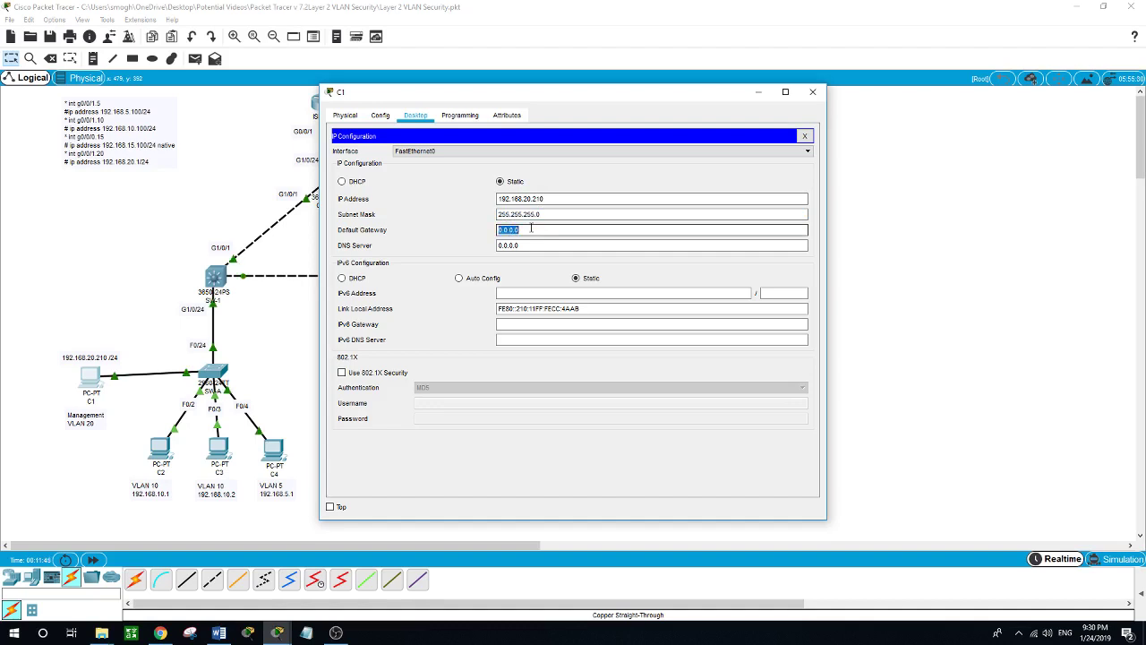
type("192.168.20.1")
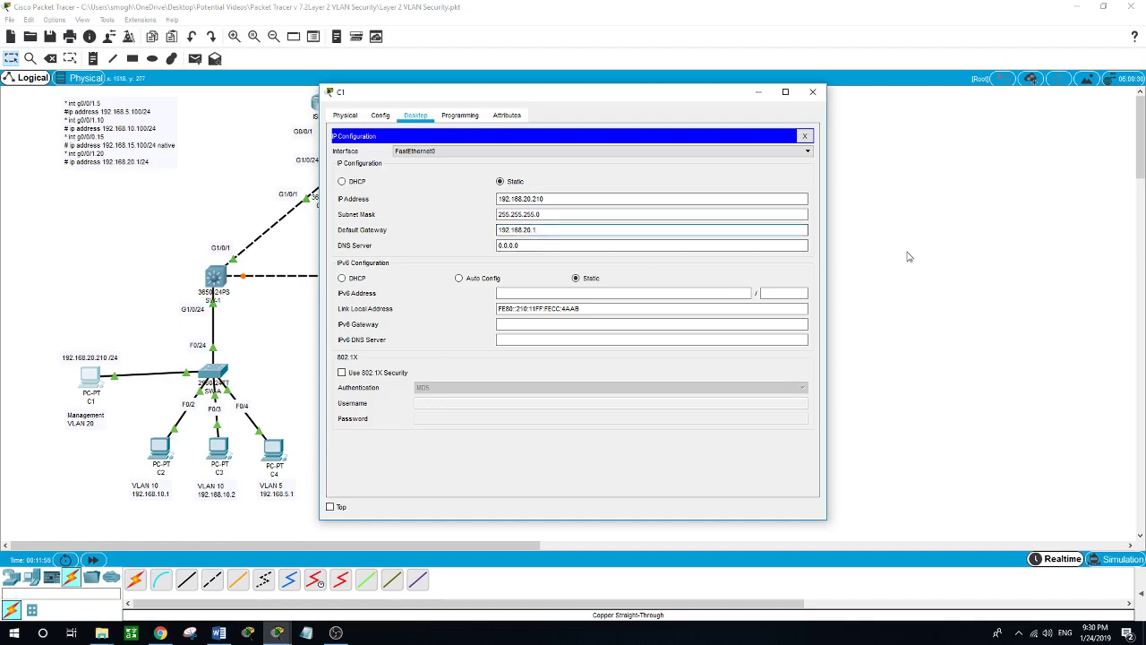
key("alt+F4")
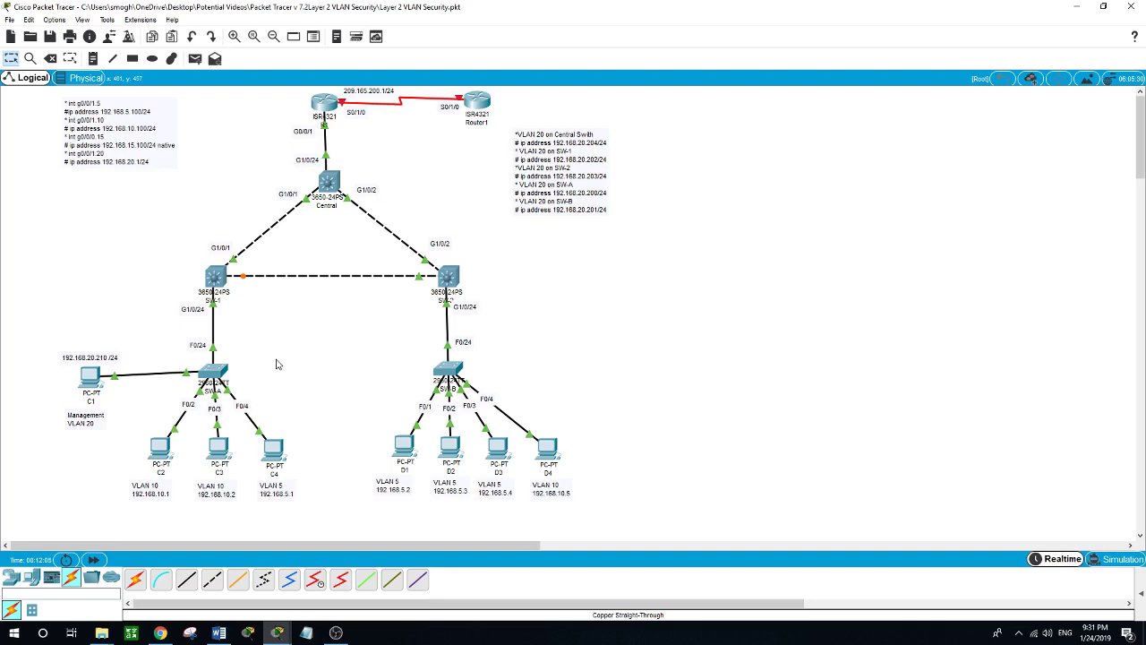
- On SW-A, leave the VLAN 20 interface configuration and set interface F0/1 to switchport access mode
left_click(221, 370)
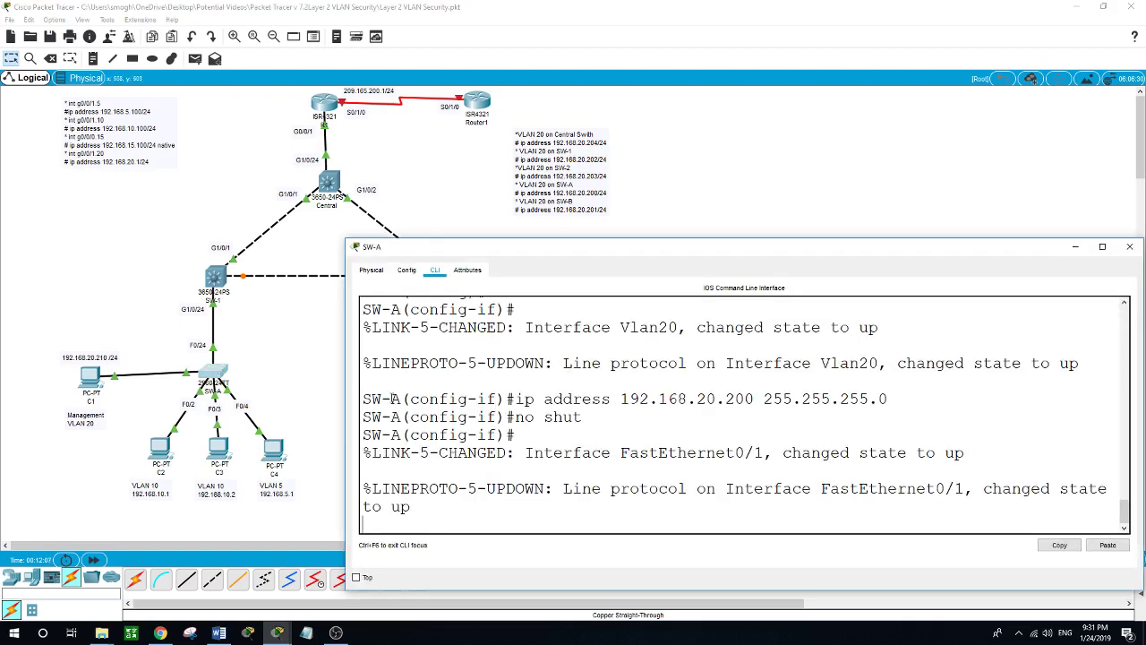
key("Return")
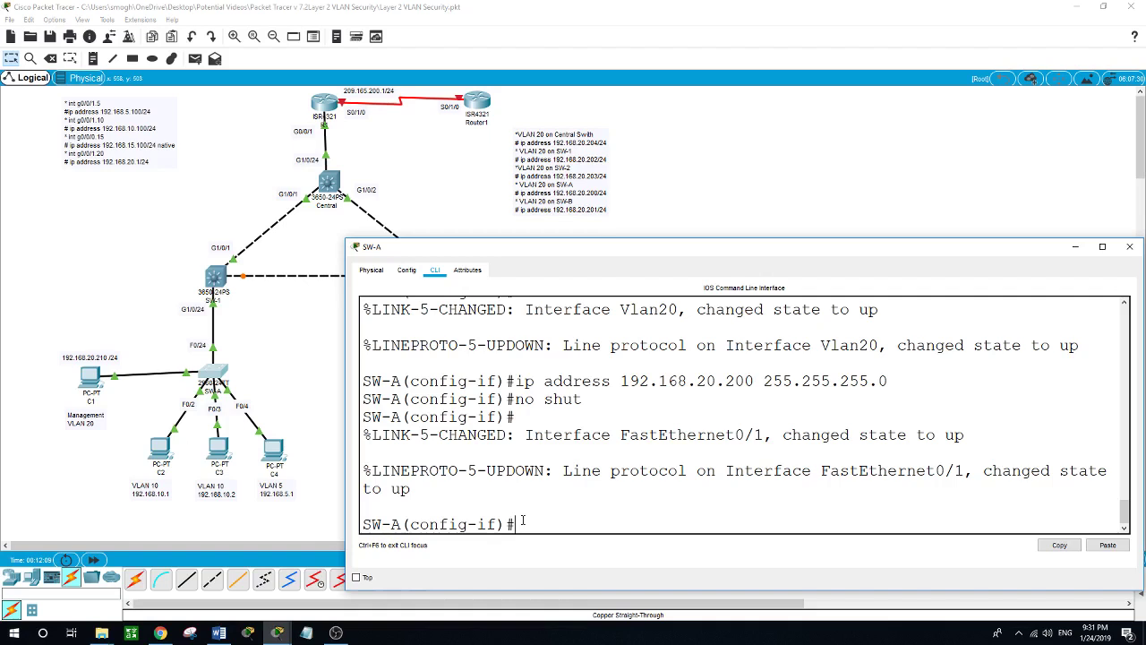
type("exit")
key("Return")
type("int f0/1")
key("Return")
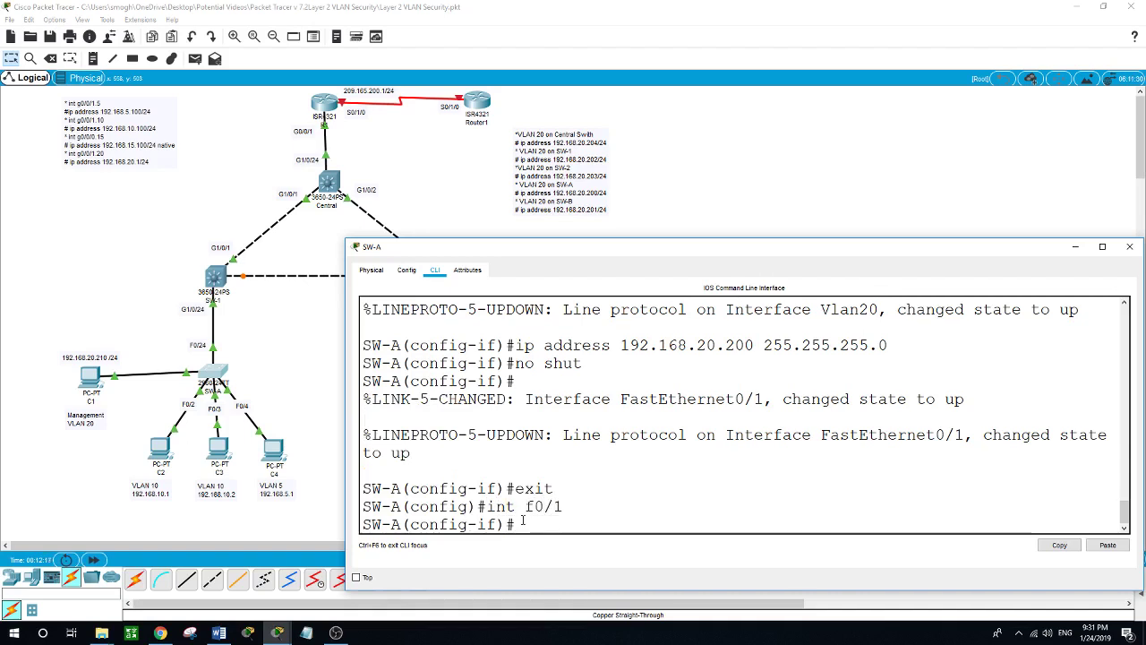
type("swi")
key("Tab")
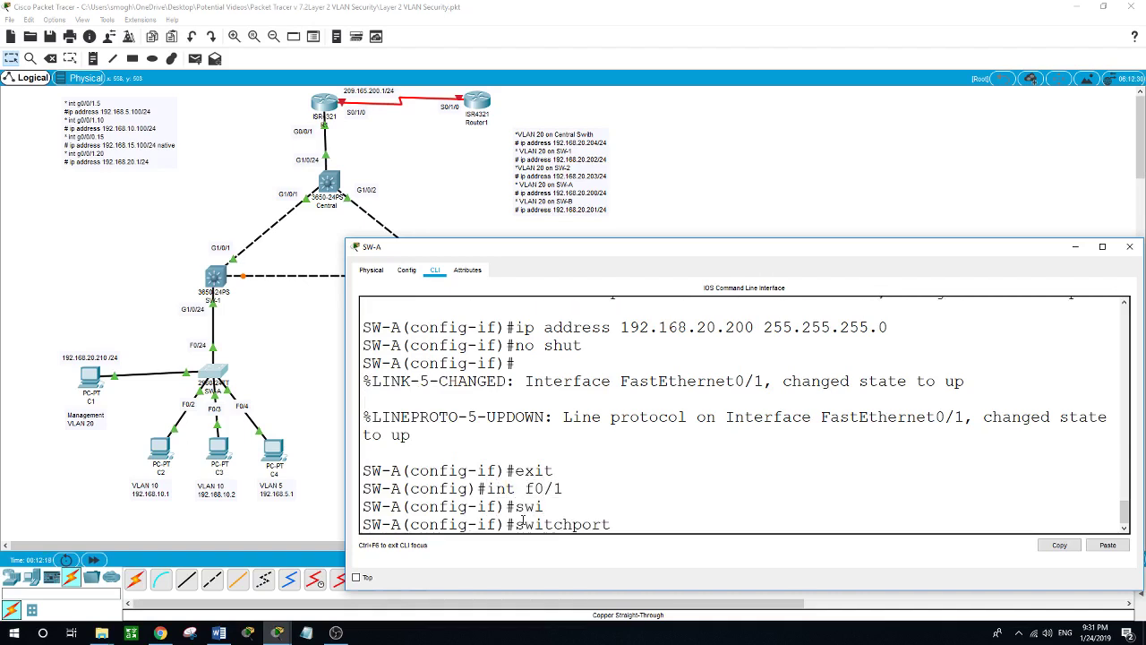
type("mod")
key("Tab")
type("acc")
key("Tab")
key("Return")
- Assign SW-A's F0/1 access port to VLAN 20
type("swit")
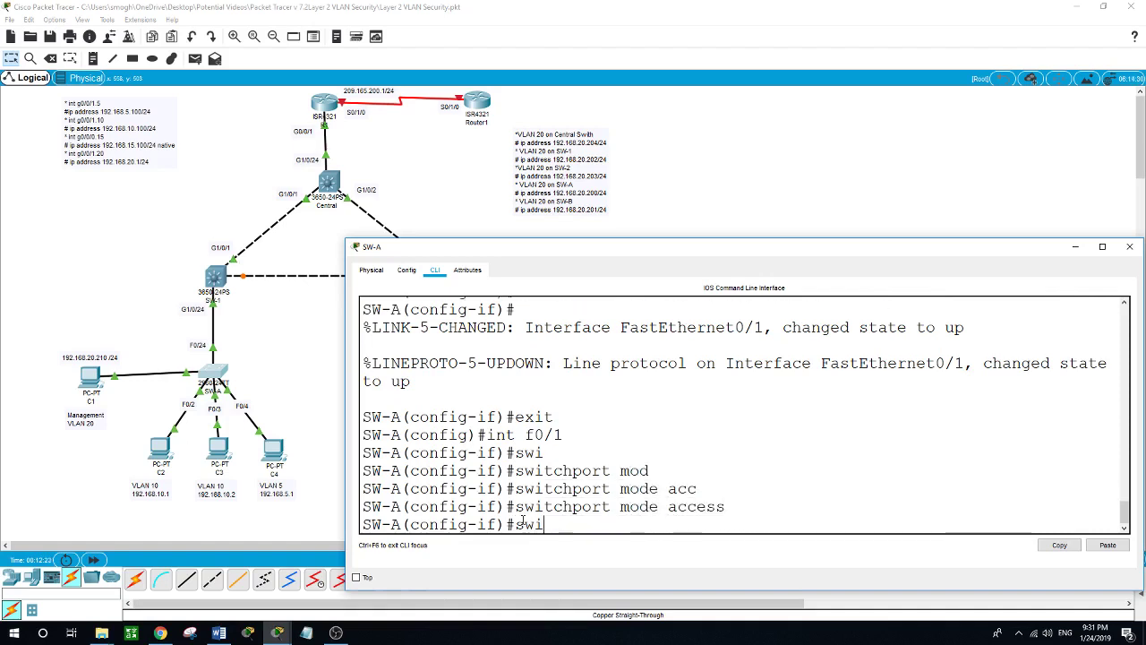
key("Tab")
type("acc")
key("Tab")
type("vlan")
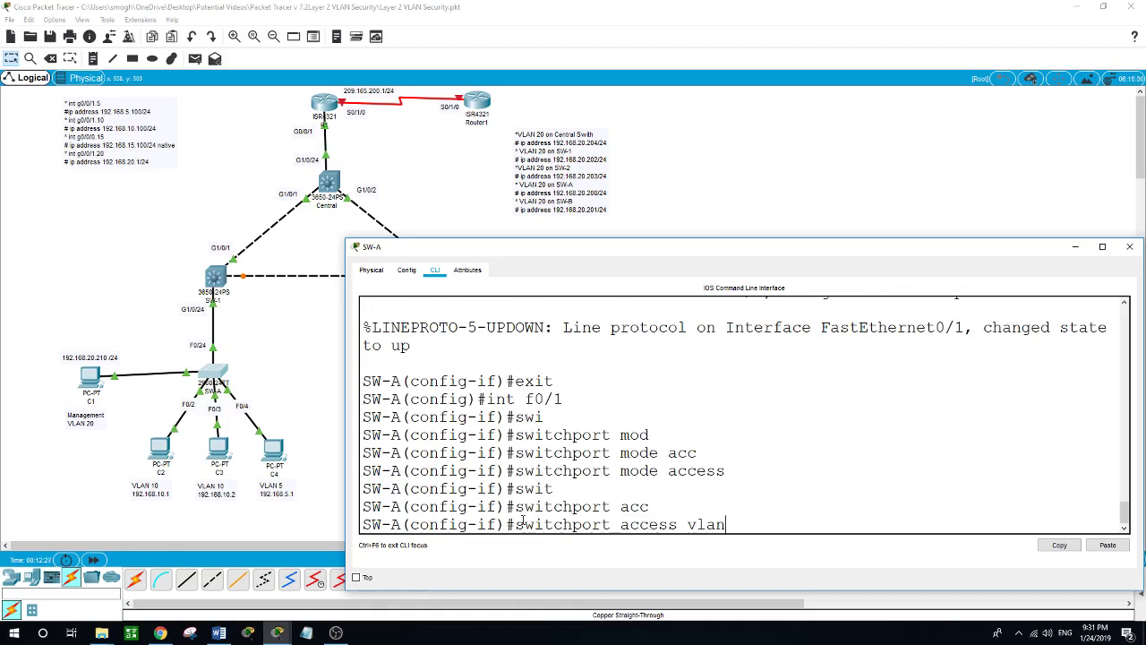
type("20")
key("Return")
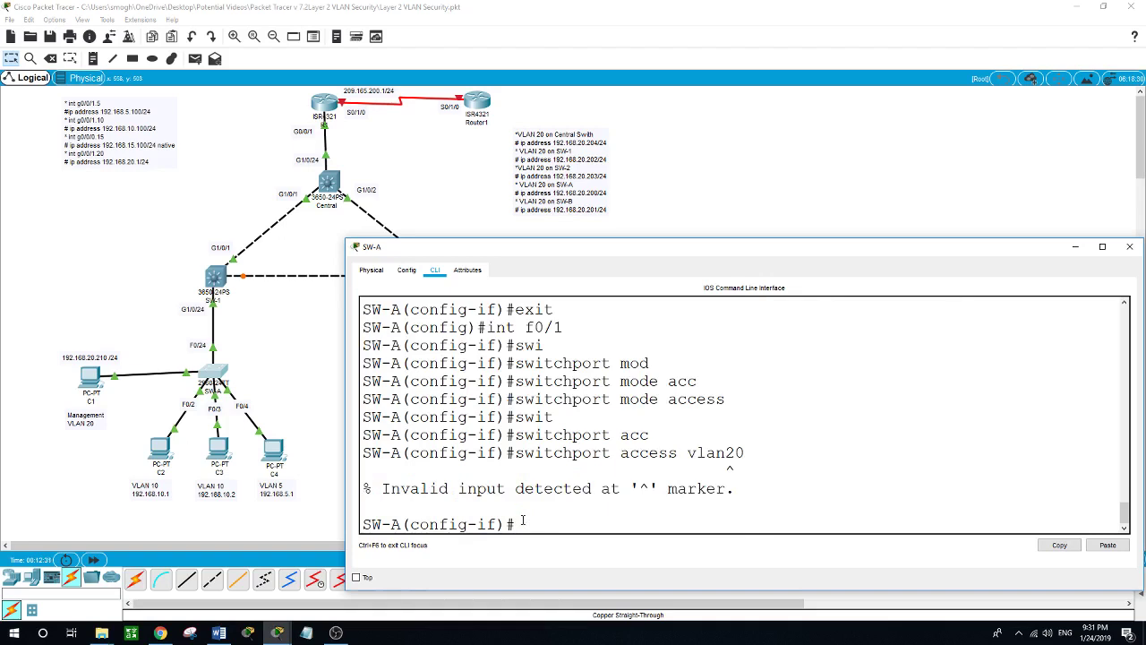
key("Up")
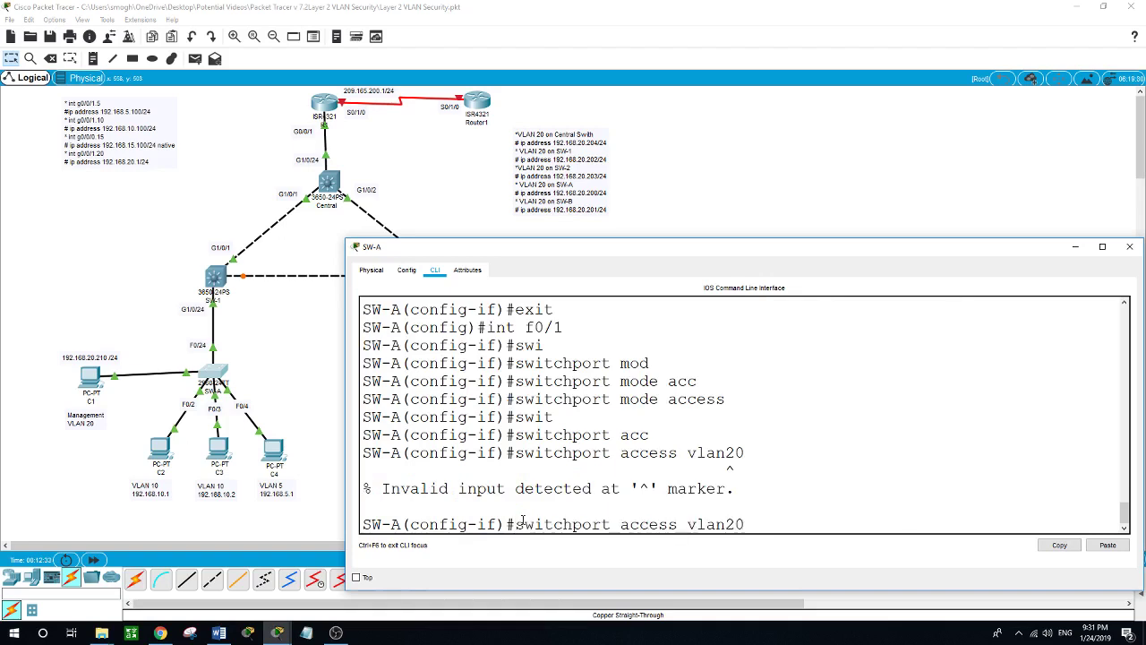
key("Left")
key("Left")
key("Return")
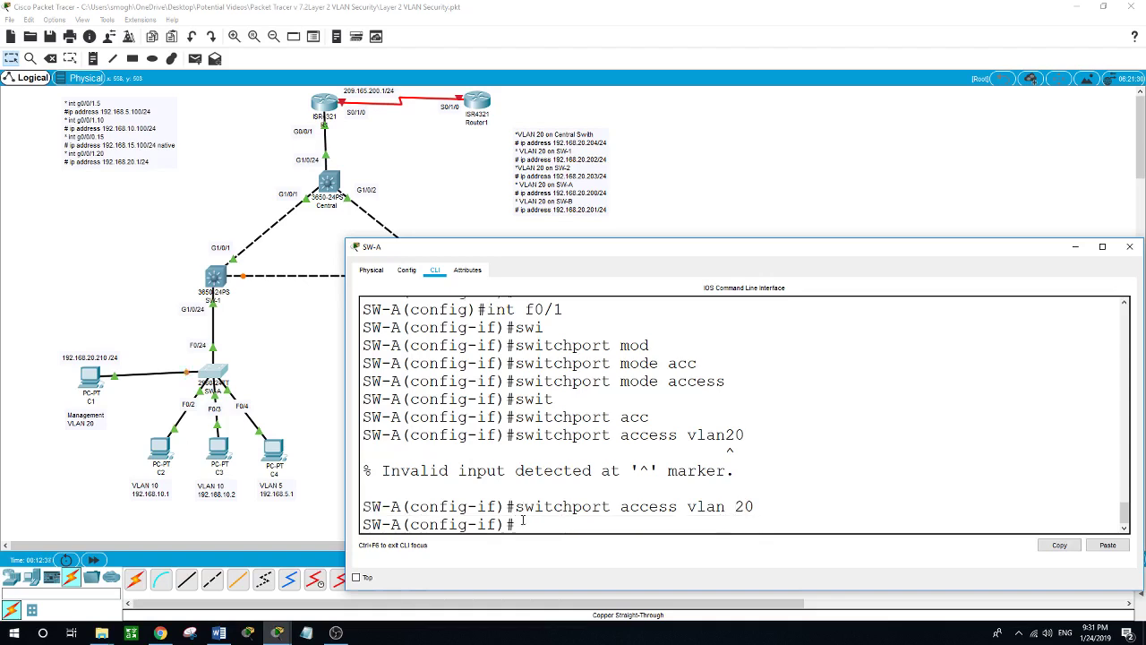
- Enable SW-A's interface F0/1 with no shut and leave the switch's CLI window
type("no shut")
key("Return")
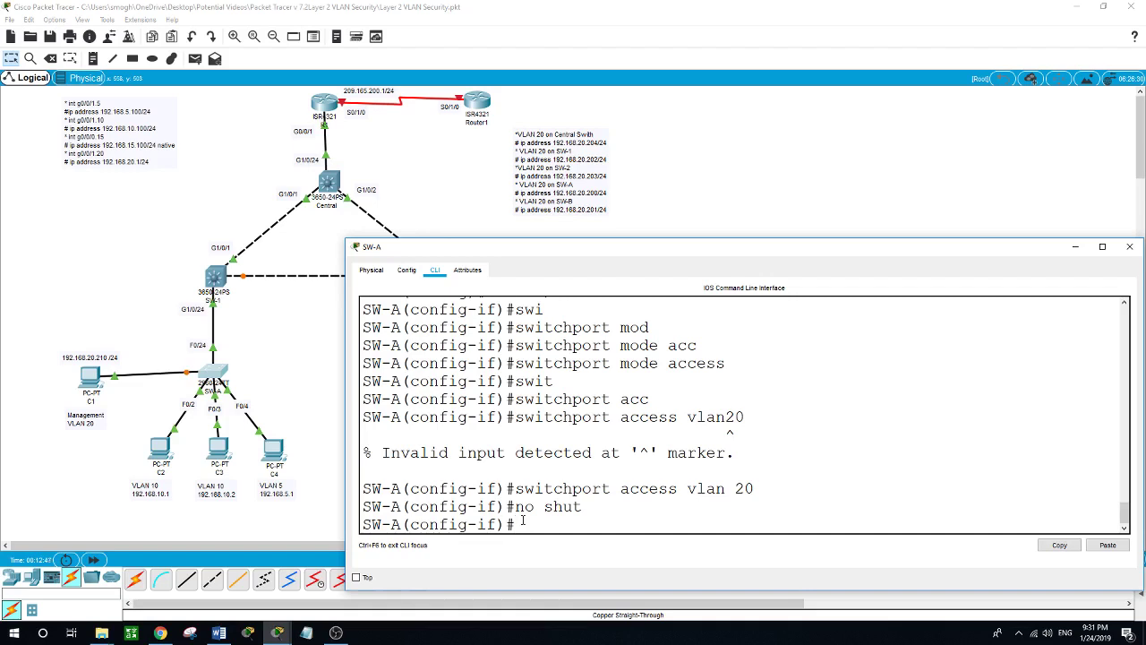
left_click(755, 224)
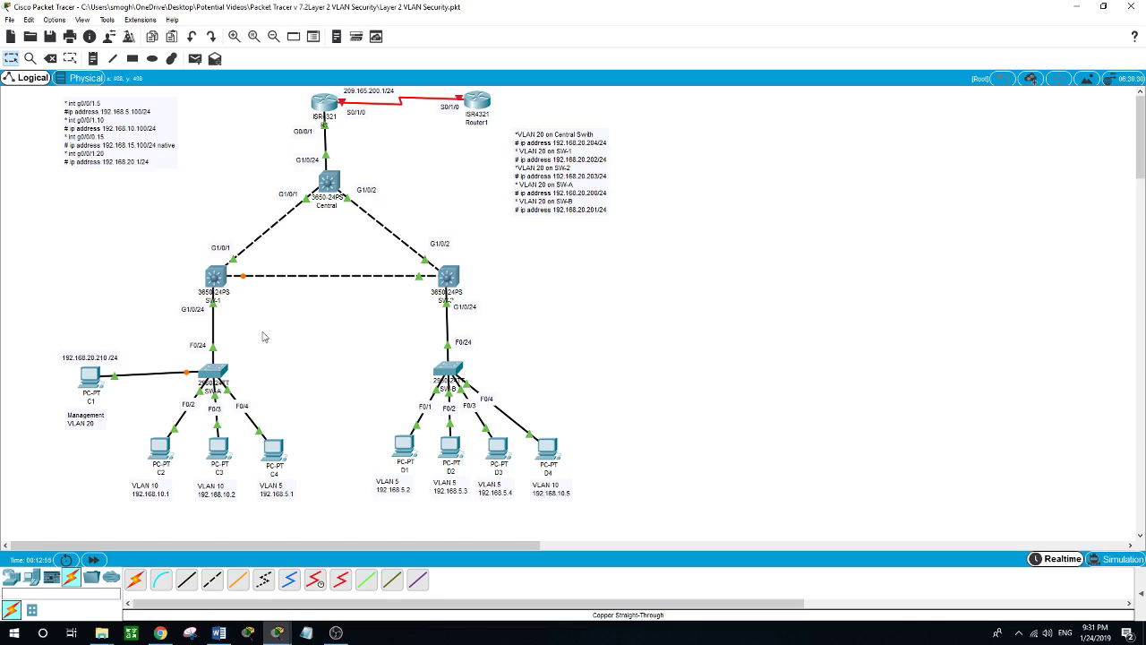
- From the command prompt of management PC C1, ping 192.168.20.201 and 192.168.20.202
left_click(90, 380)
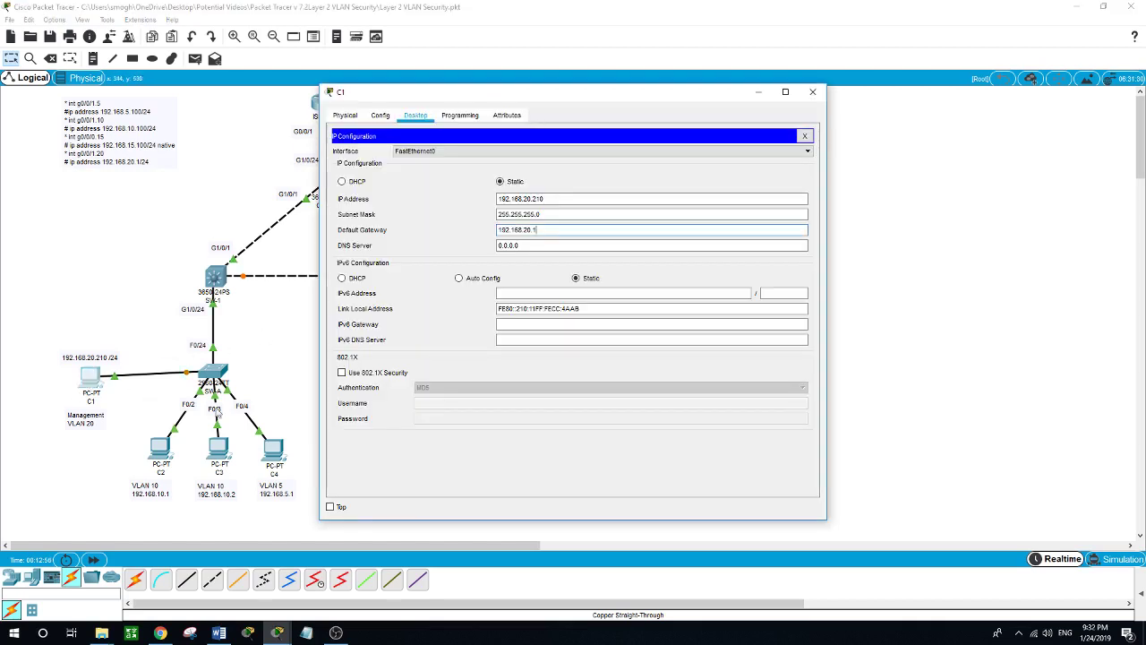
left_click(803, 137)
left_click(663, 175)
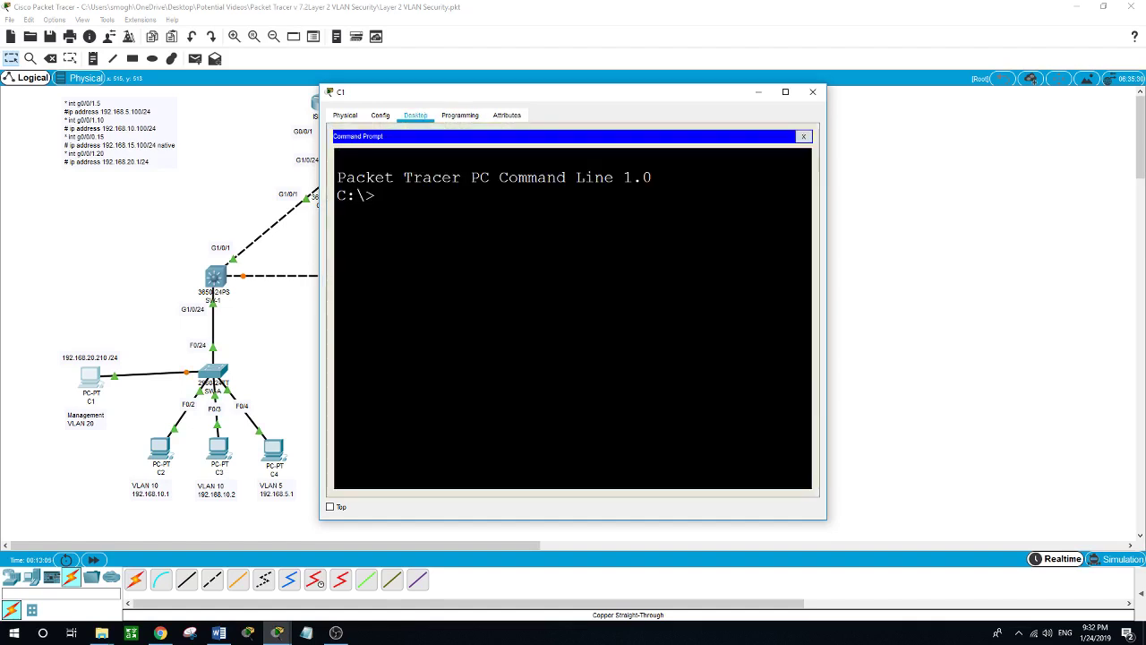
type("ping 192.168.")
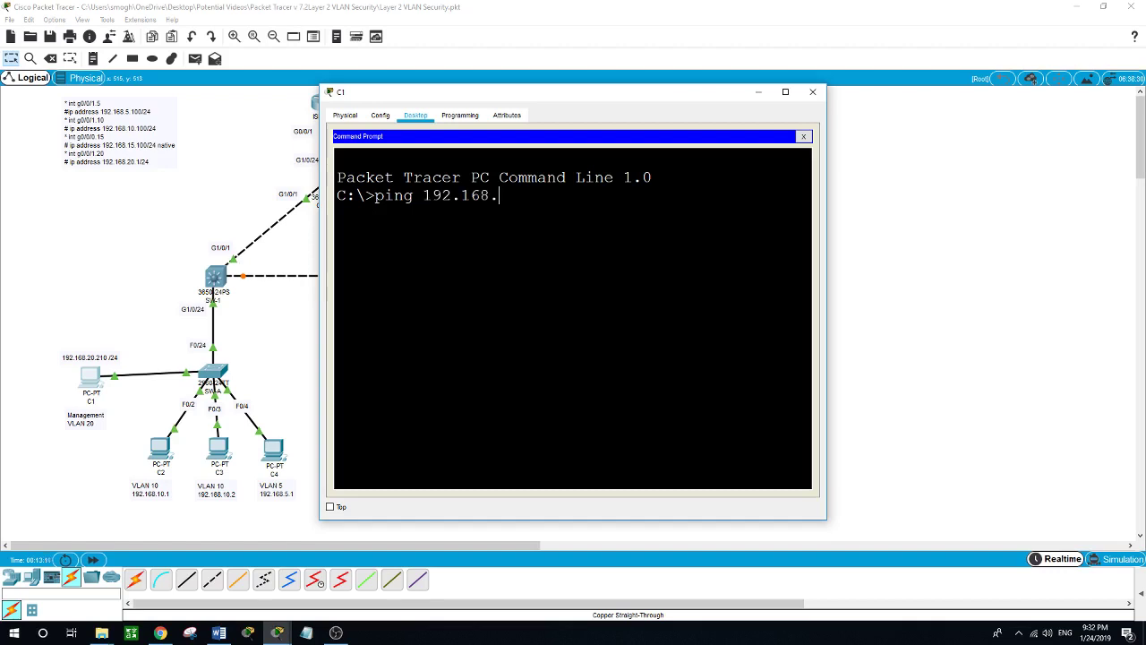
type("20.201")
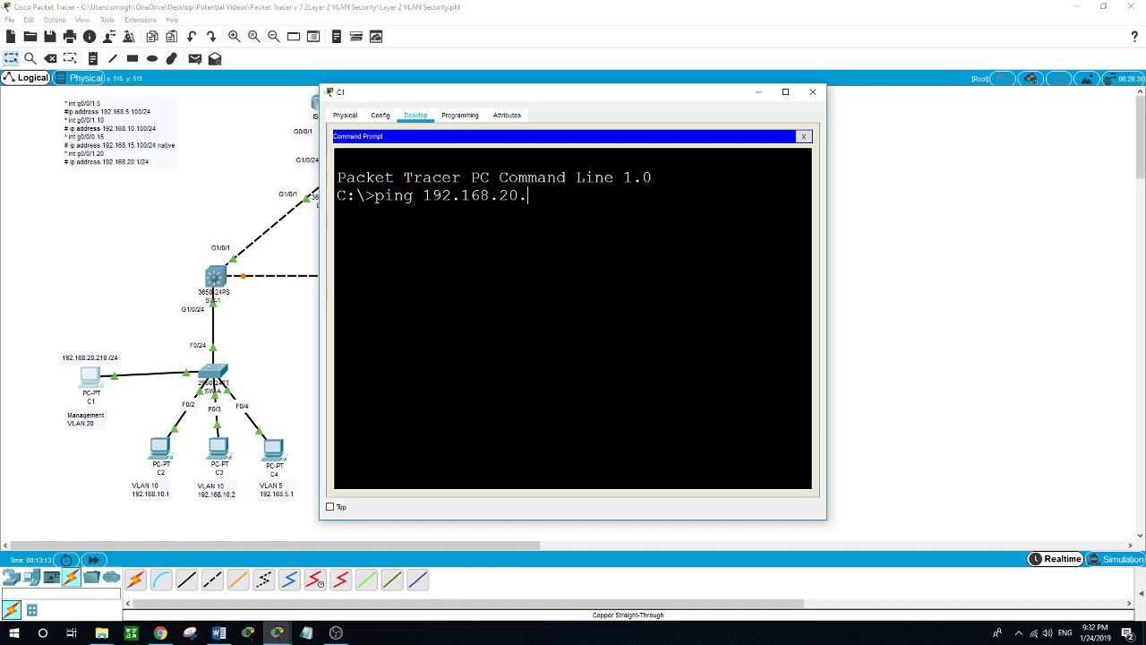
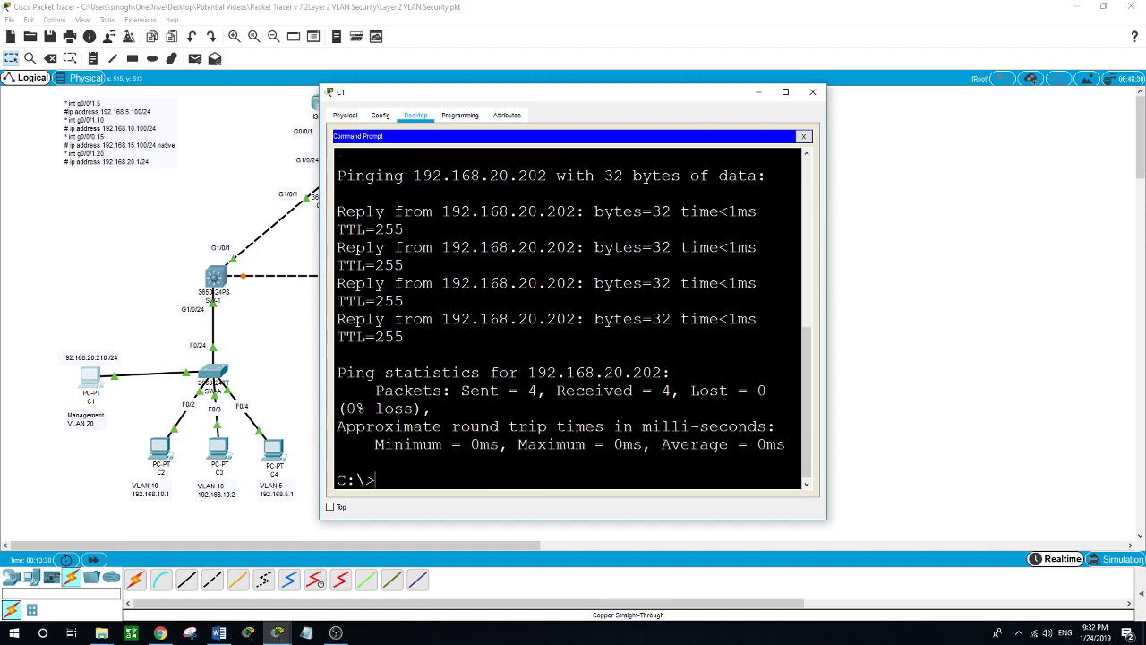
- Ping SW-2 at 192.168.20.203 and the Central switch at 192.168.20.204 from C1, and leave its window
key("Up")
key("BackSpace")
type("3")
key("Return")
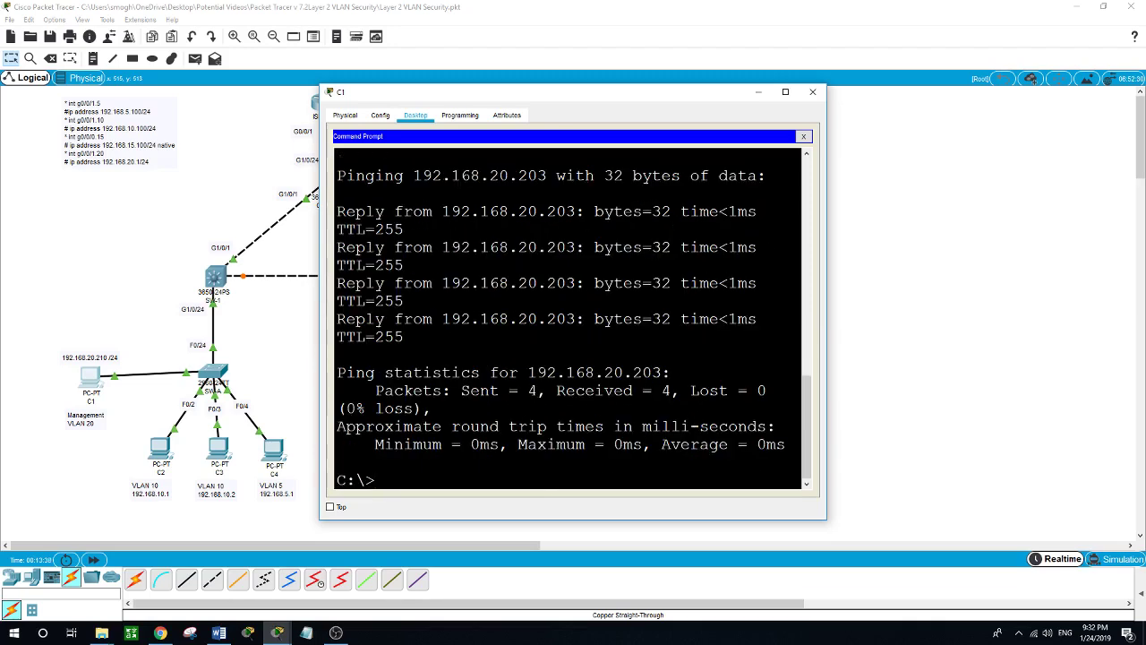
key("Up")
key("BackSpace")
type("4")
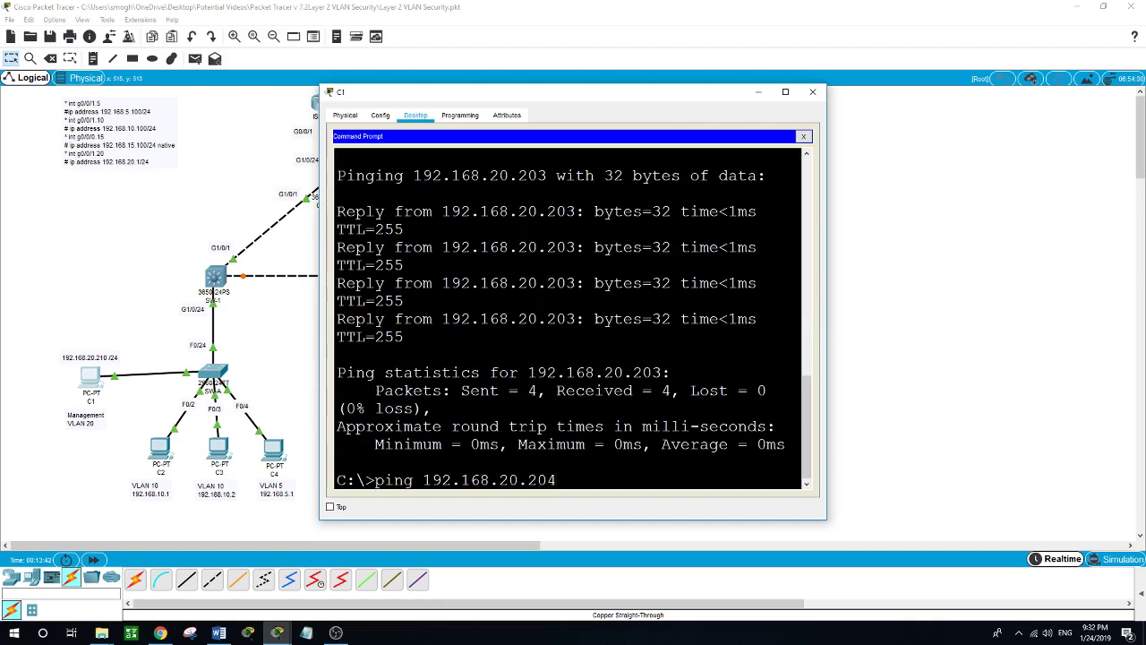
key("Return")
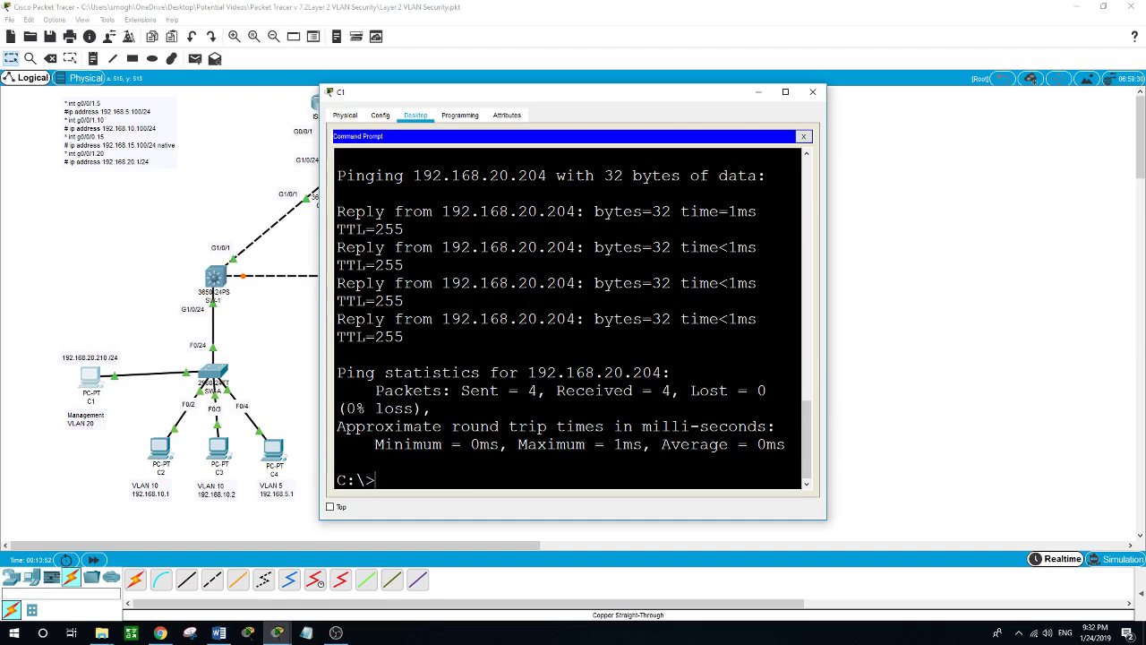
left_click(893, 319)
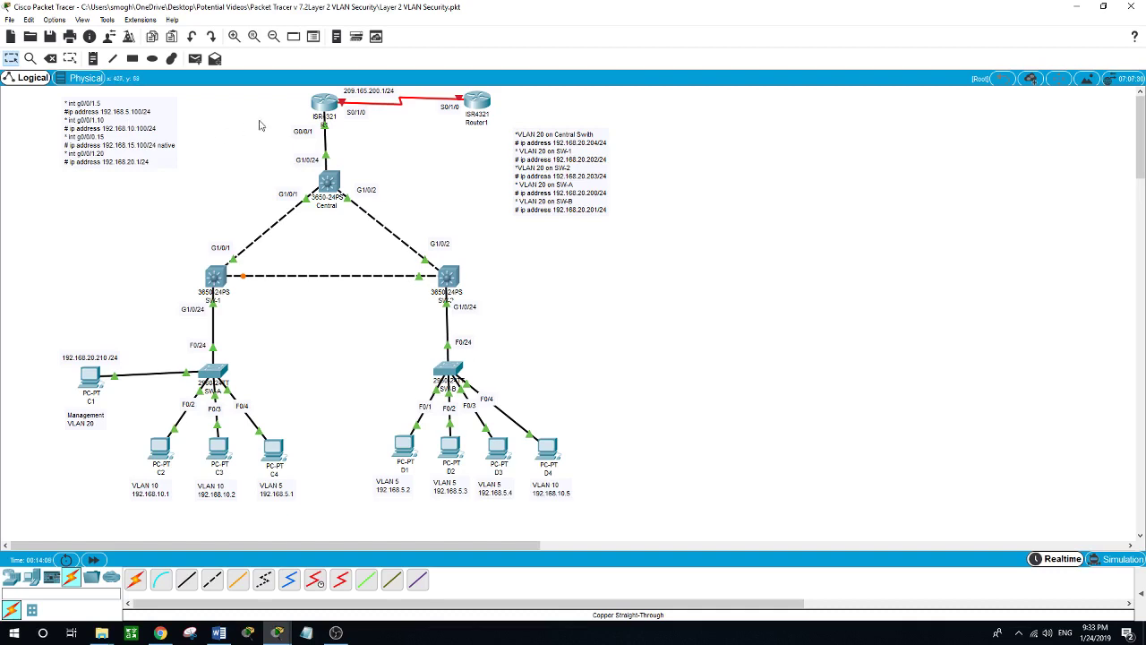
- Open router R1's CLI in a widened window, enter privileged mode with the enable password, and enter global configuration mode
left_click(326, 108)
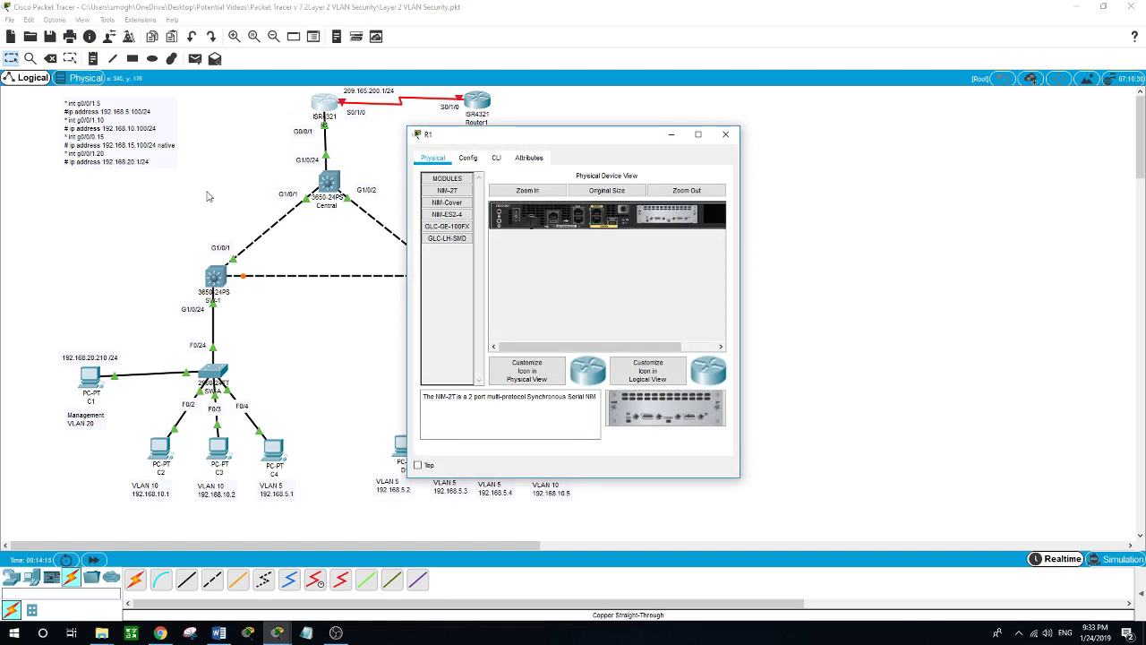
left_click_drag(739, 271, 1081, 269)
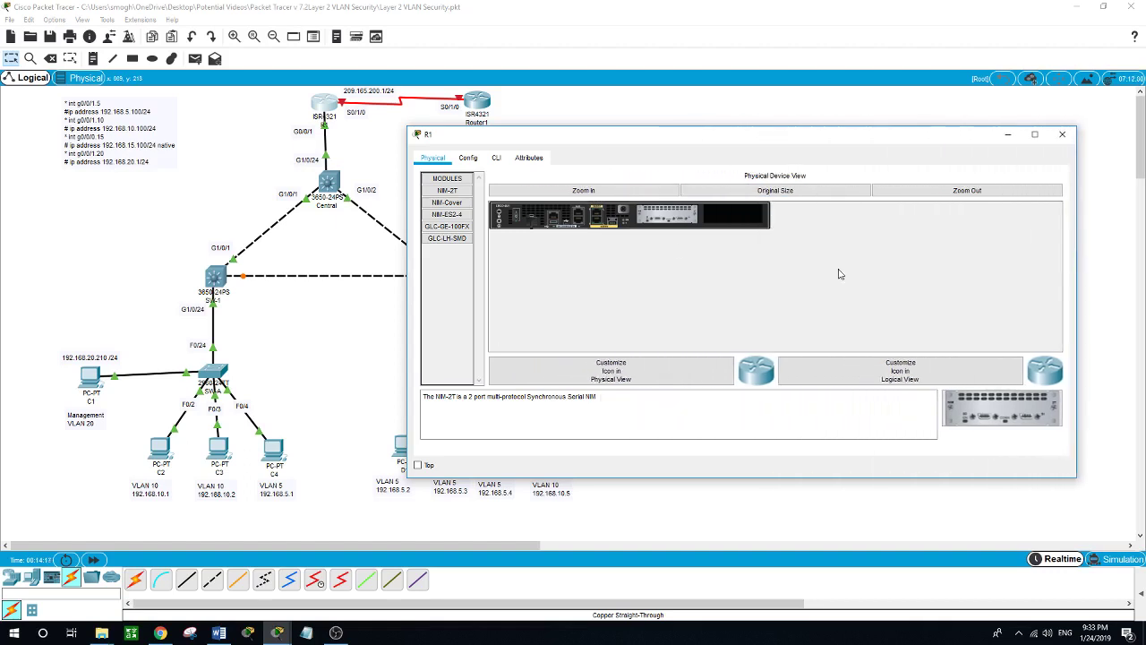
left_click(497, 158)
key("Return")
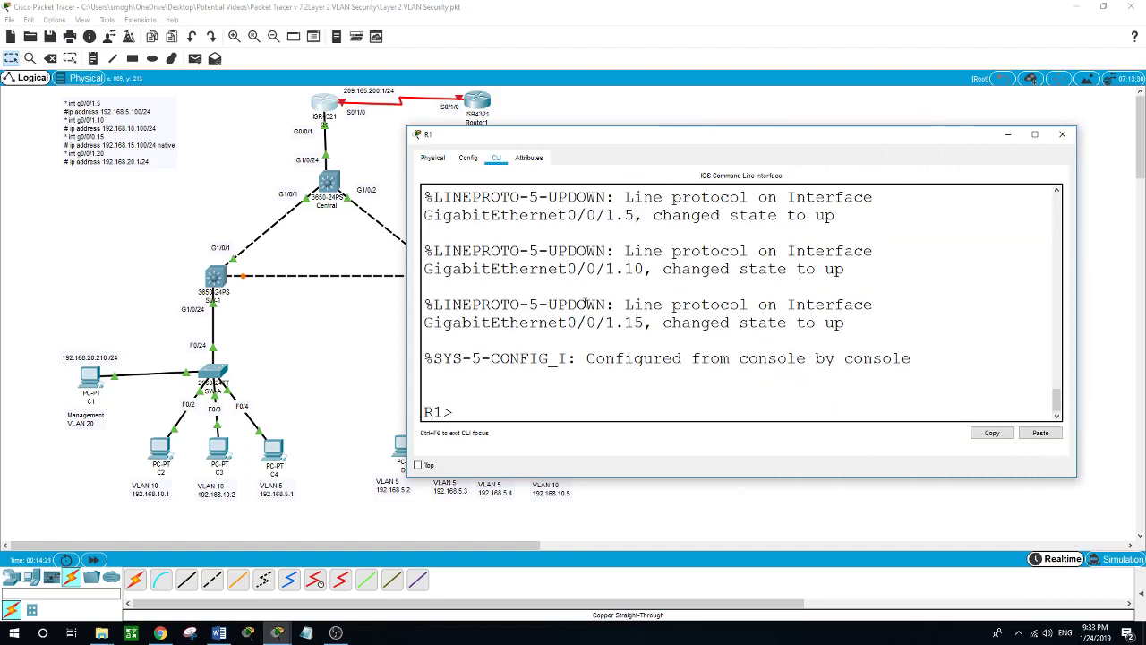
type("en")
key("Return")
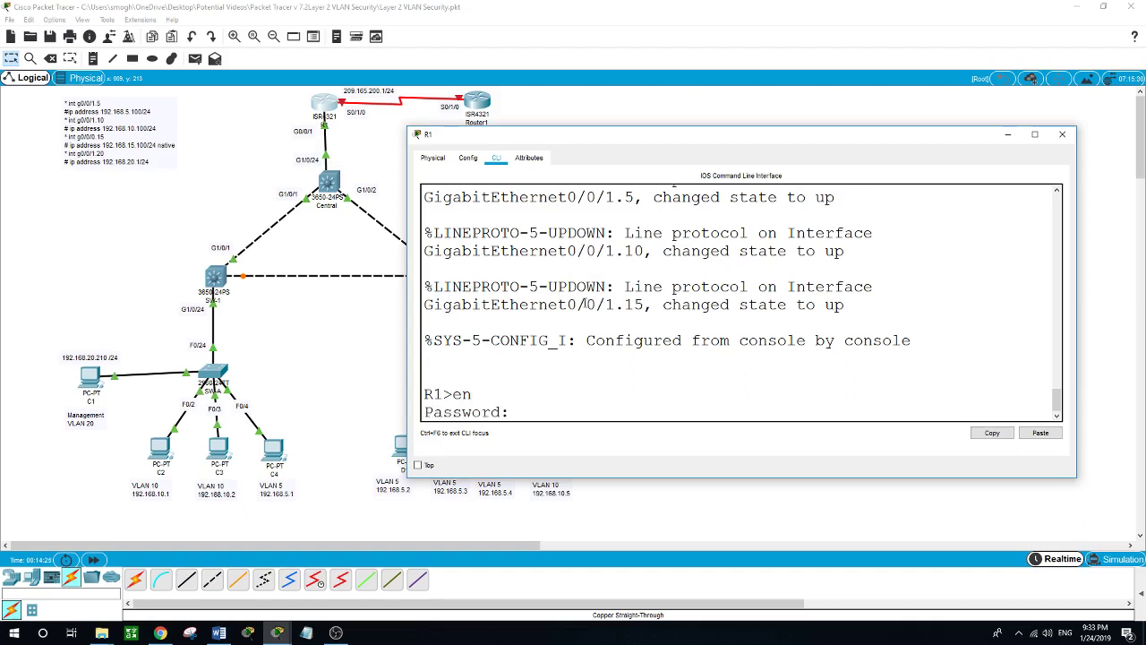
key("Return")
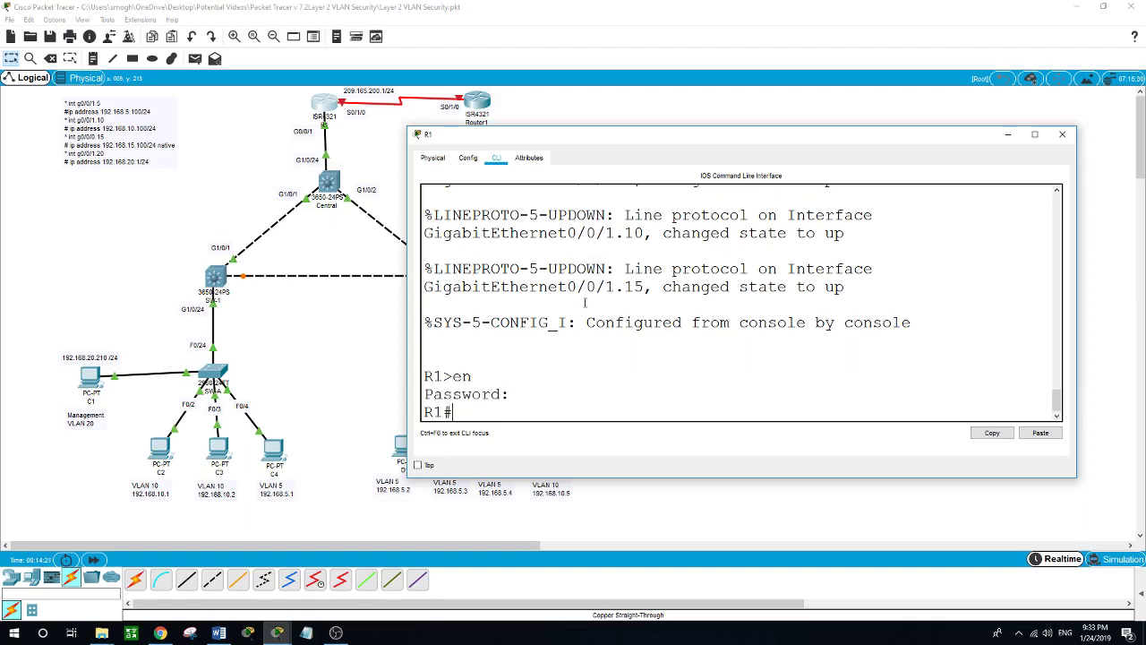
type("conf t")
key("Return")
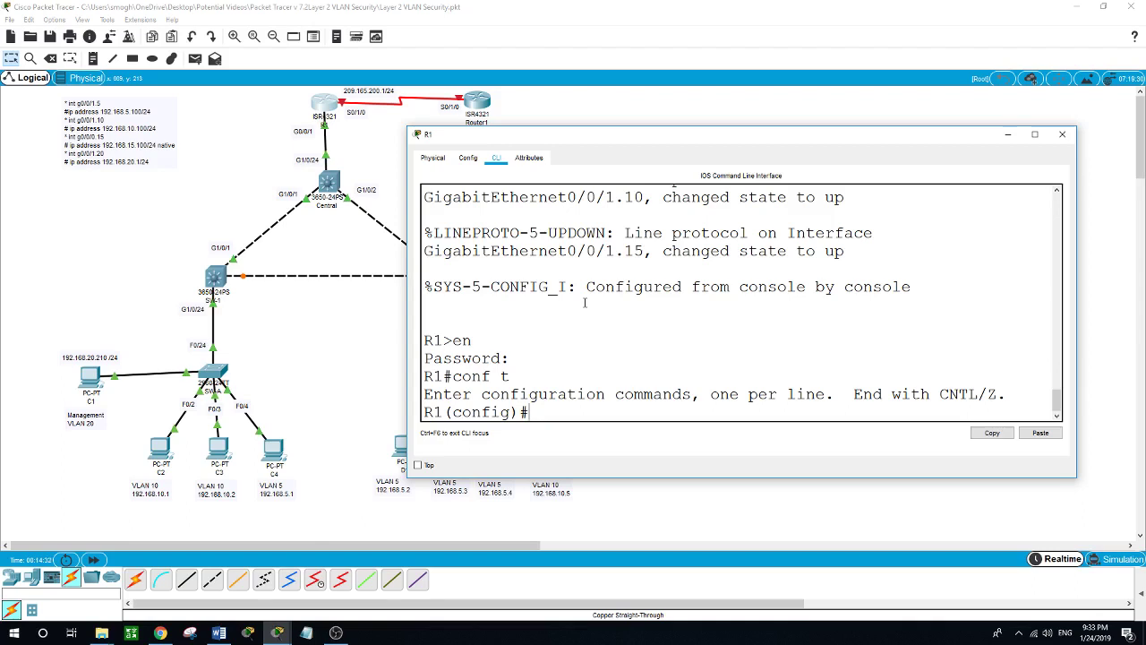
- Create subinterface G0/0/1.20 on R1 with dot1Q encapsulation for VLAN 20
type("int g0/0/1.20")
key("Return")
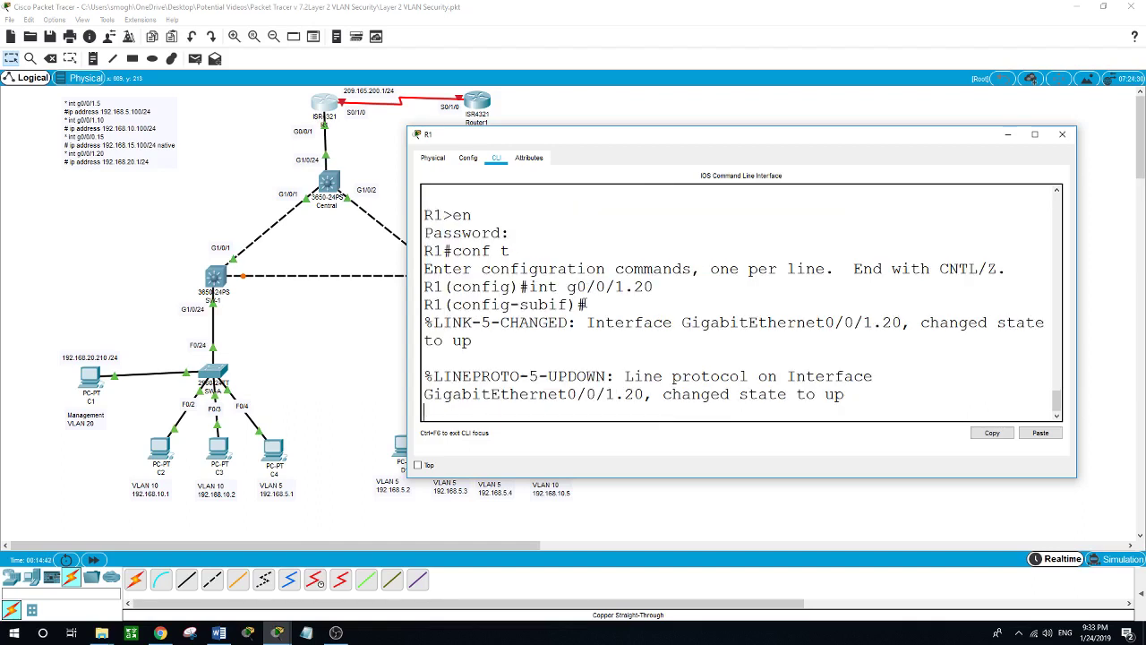
key("Return")
type("enc")
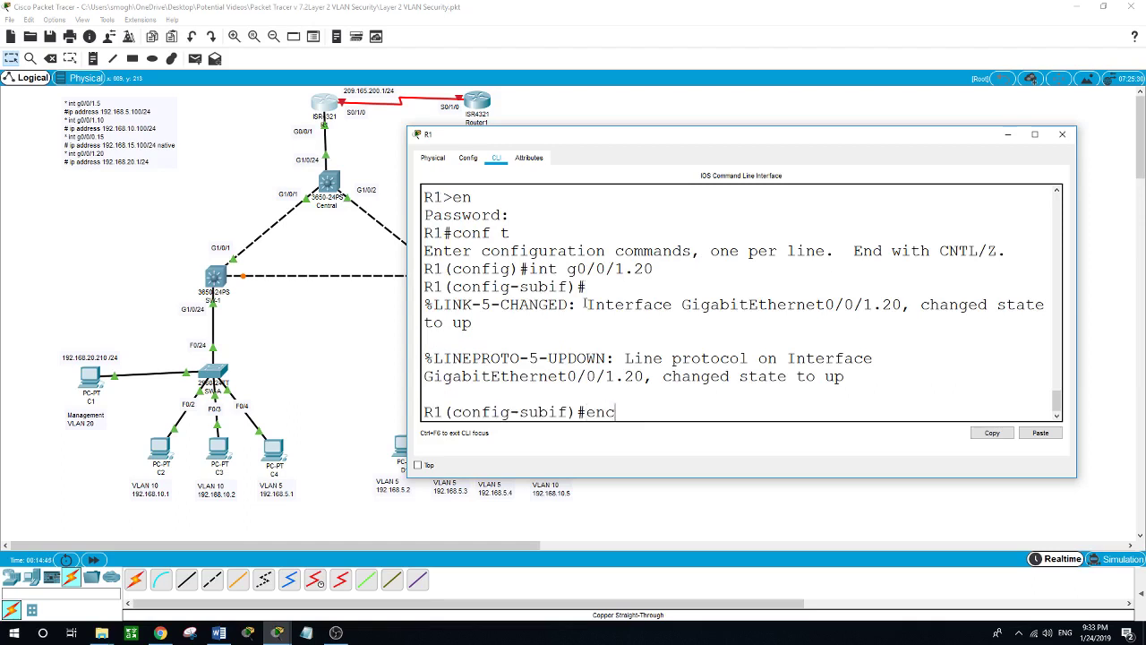
key("Tab")
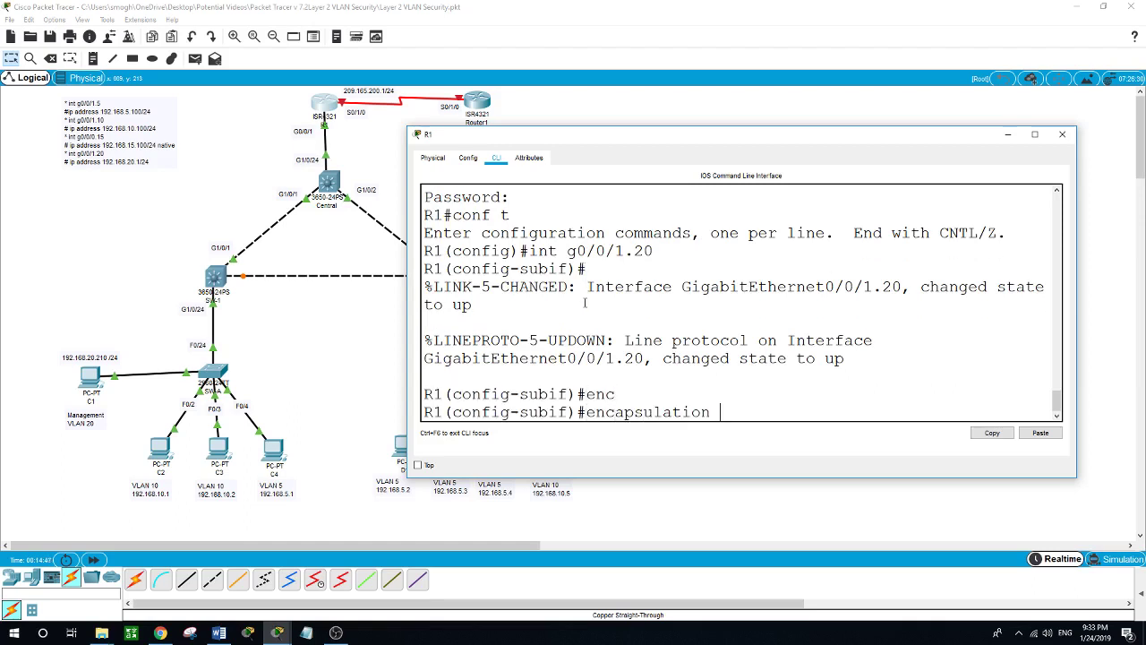
type("dot")
key("Tab")
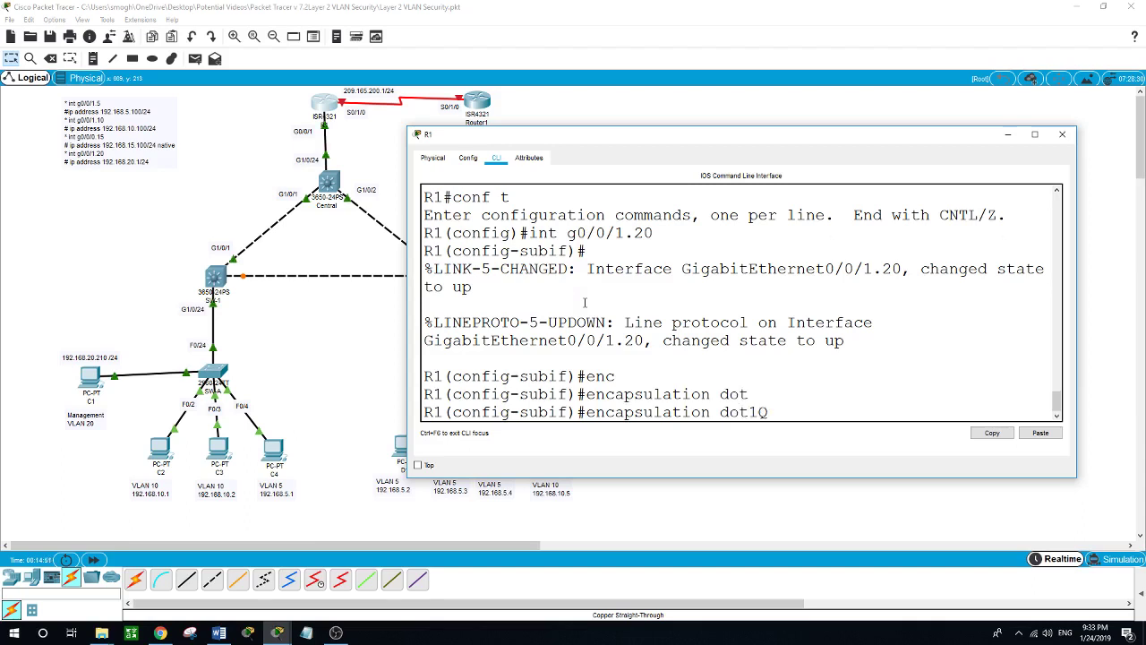
type("20")
key("Return")
- Assign IP address 192.168.20.1 with mask 255.255.255.0 to R1's G0/0/1.20 subinterface and leave the router window
type("ip address")
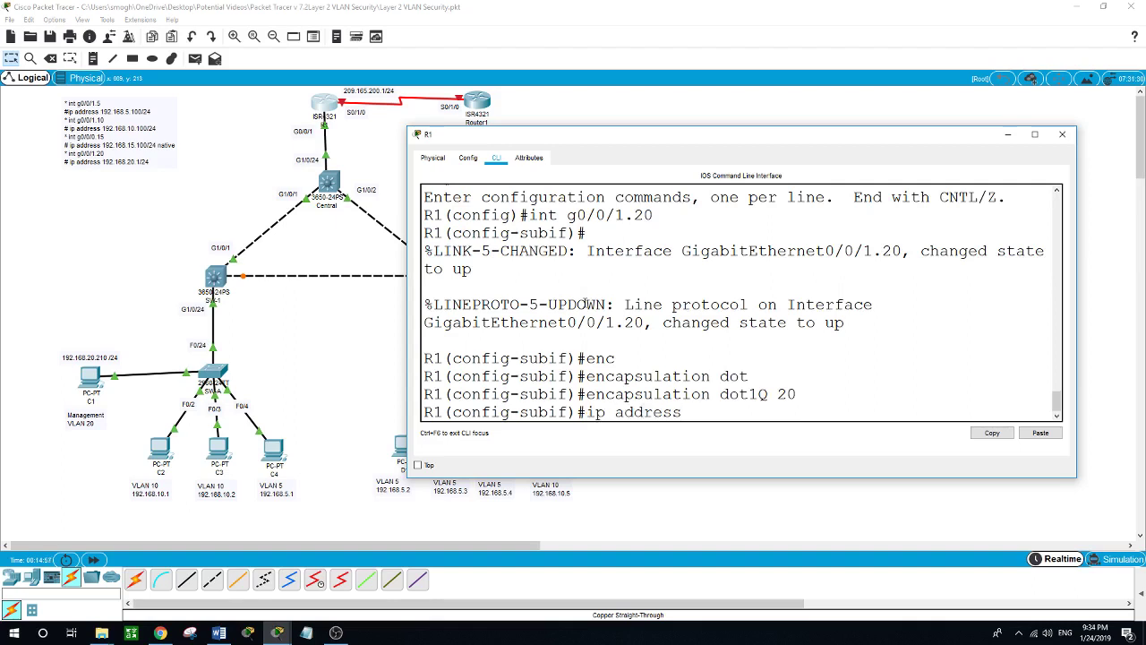
type(" 192.168.20.1 255.255.255.0")
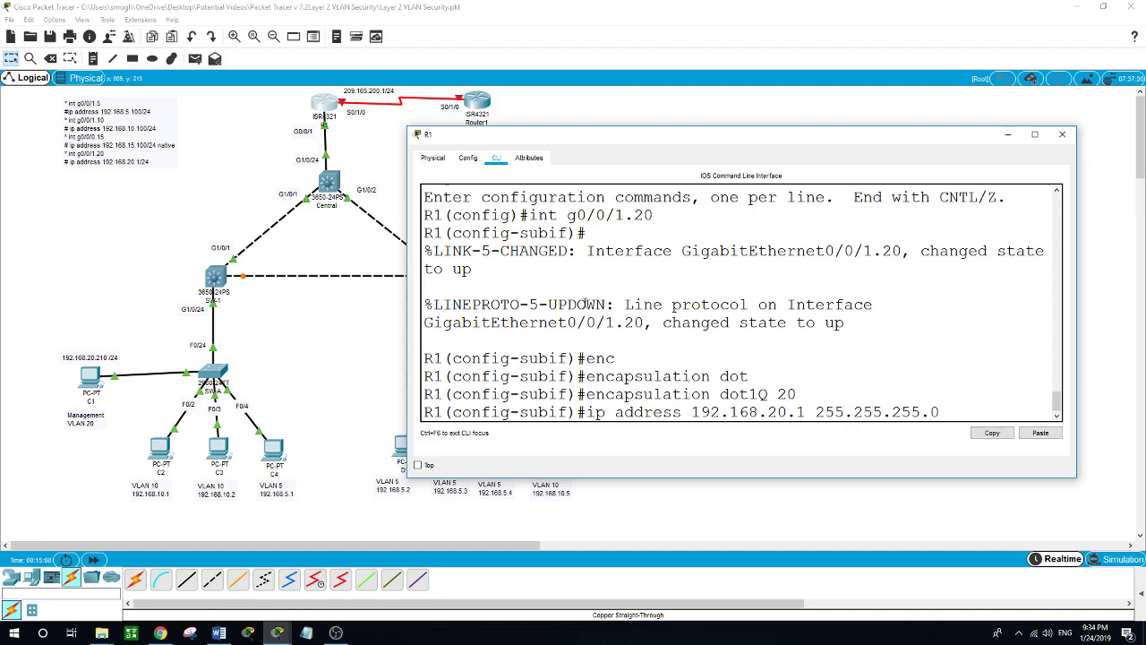
key("Return")
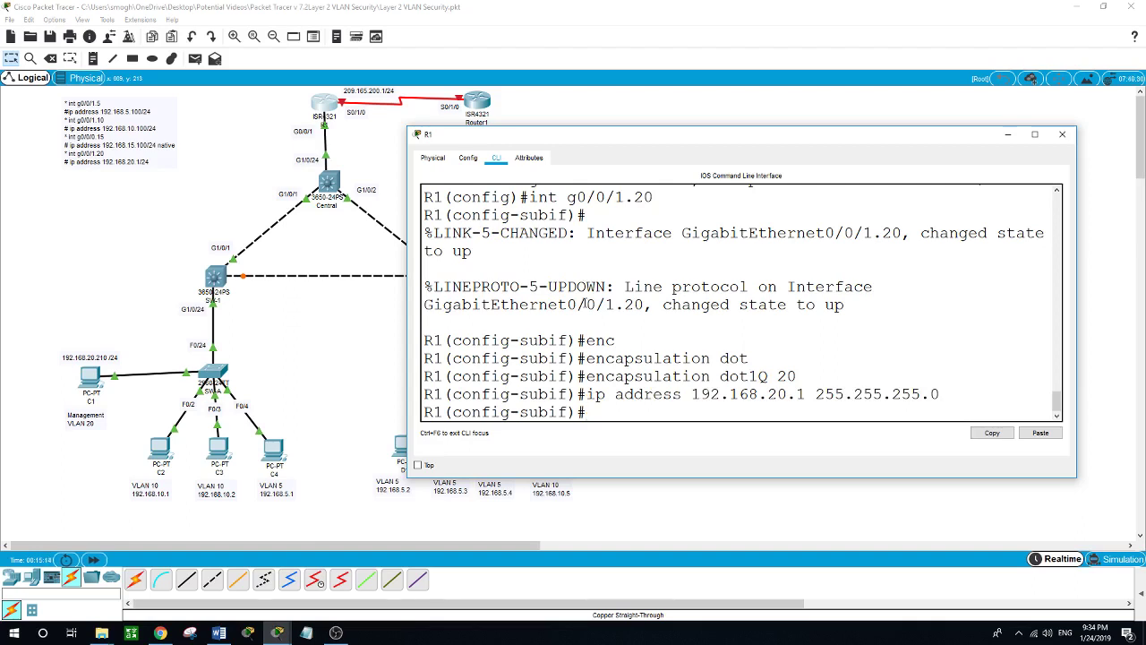
left_click(627, 498)
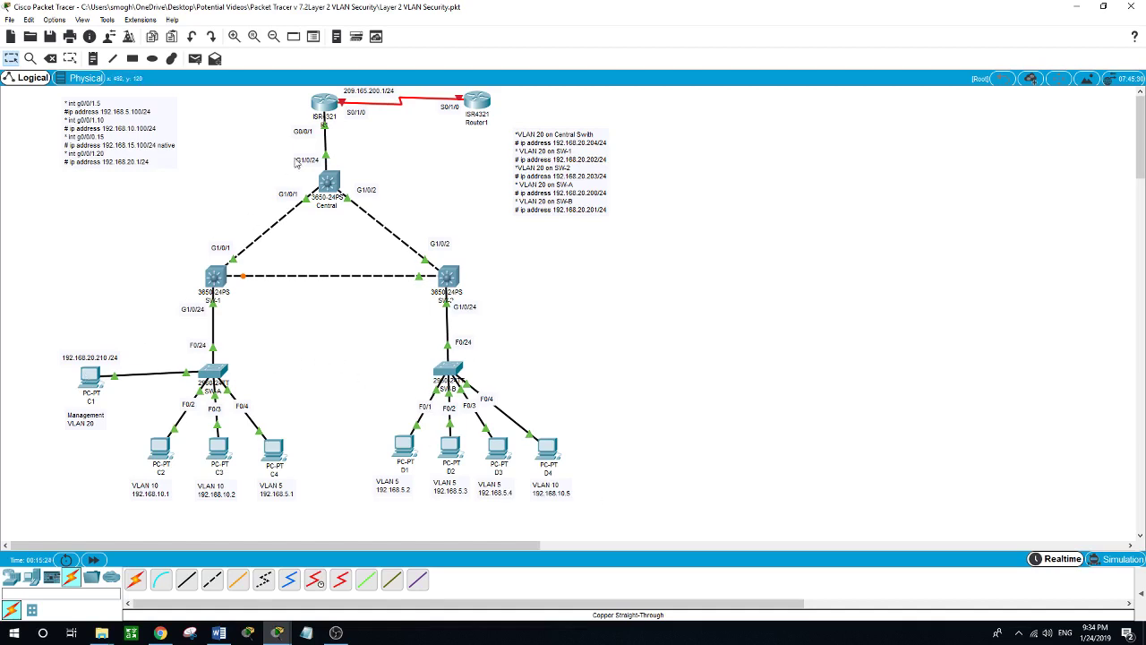
- Ping the VLAN 20 gateway 192.168.20.1 from C1's command prompt and leave its window
left_click(97, 383)
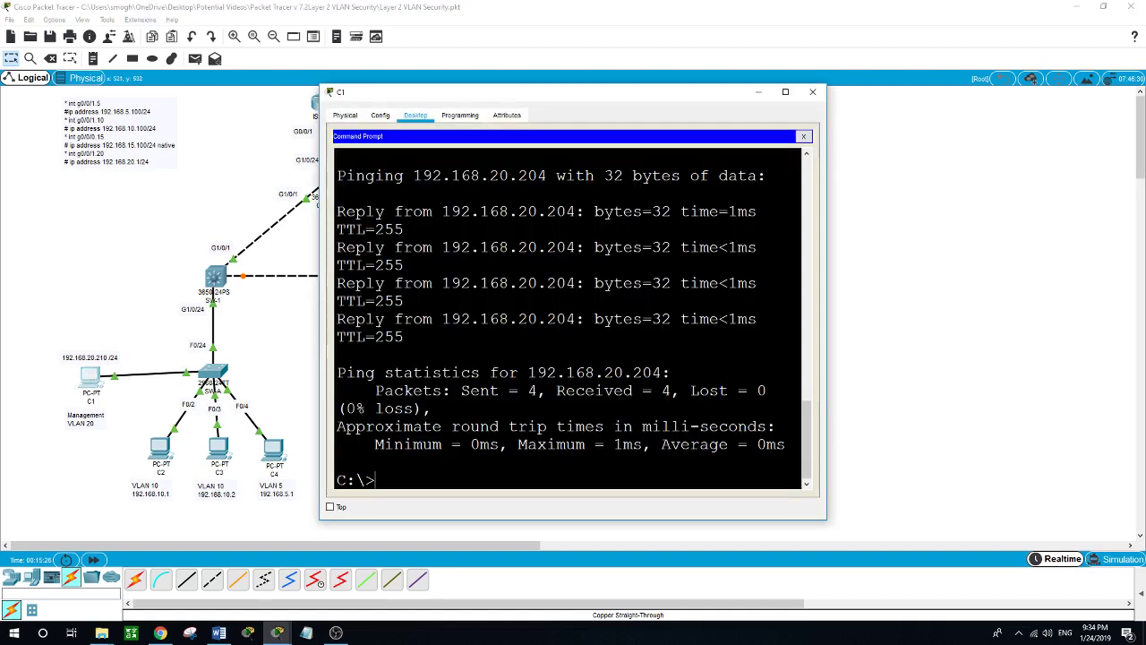
type("ping 192.168.20.1")
key("Return")
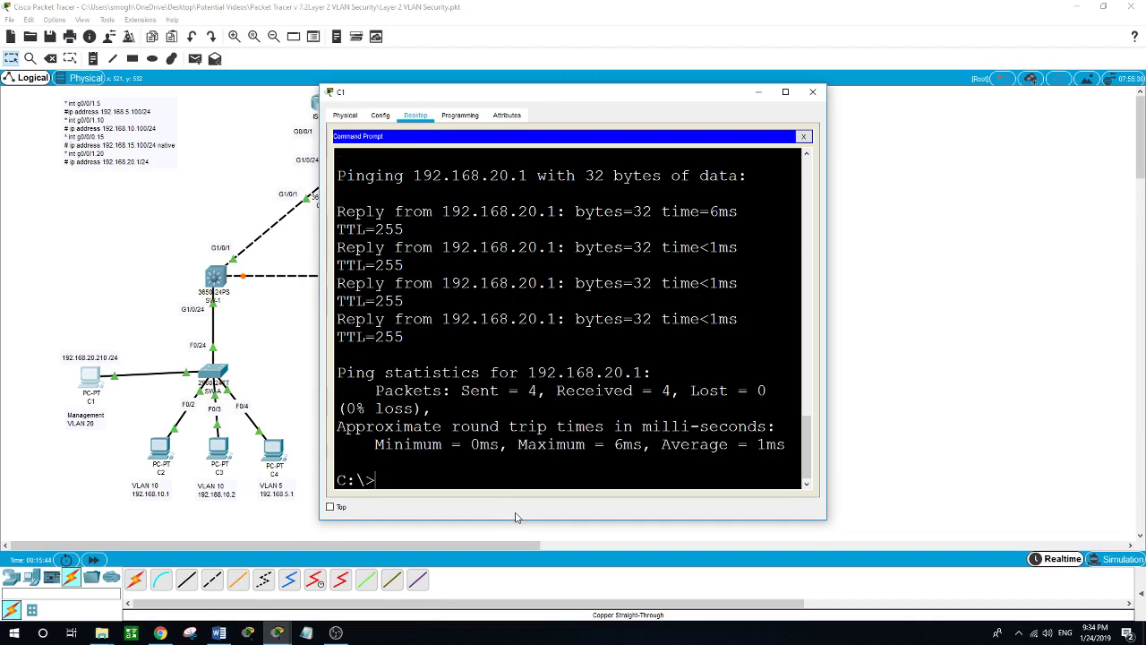
left_click(84, 303)
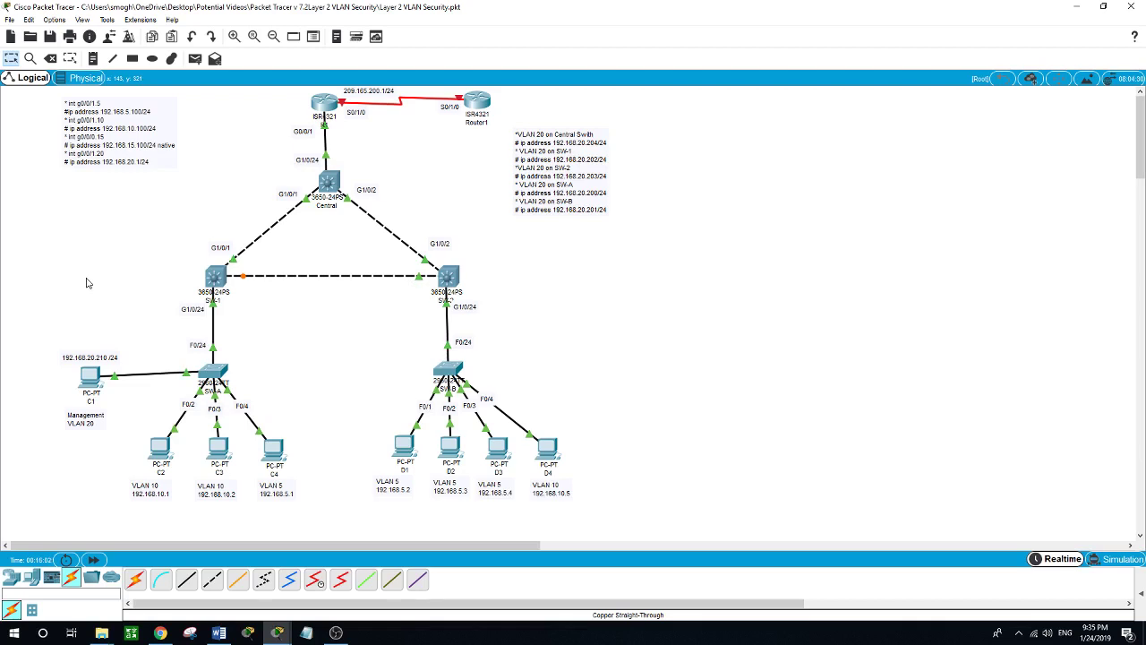
- On R1, exit the subinterface configuration and create access-list 1 permitting host 192.168.20.210
left_click(325, 105)
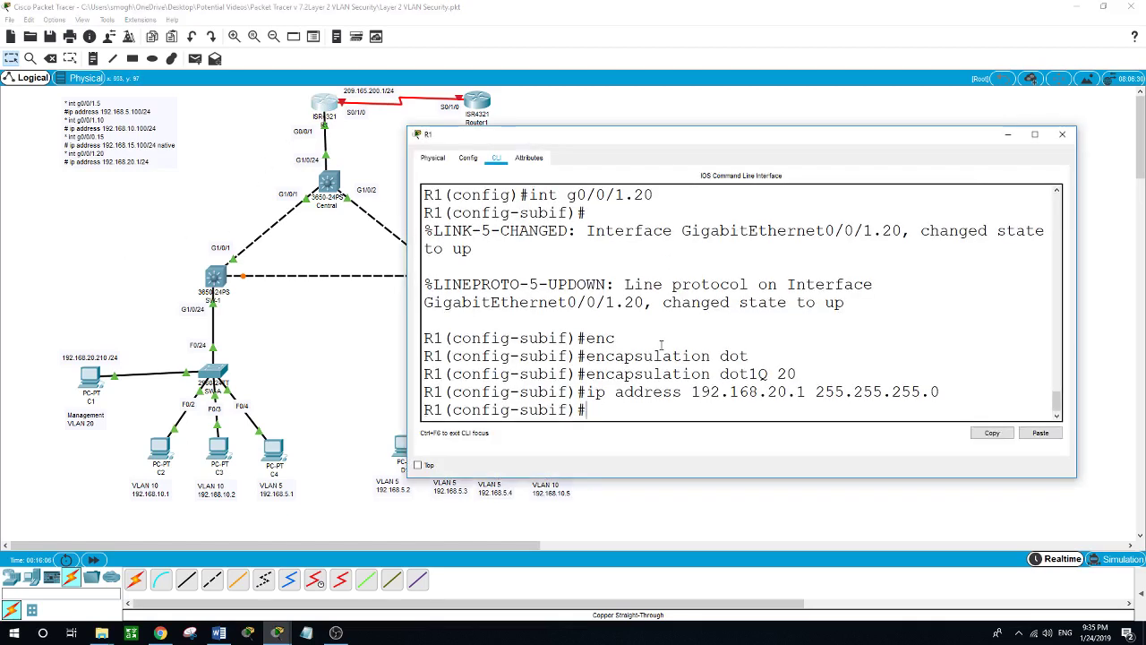
type("exit")
key("Return")
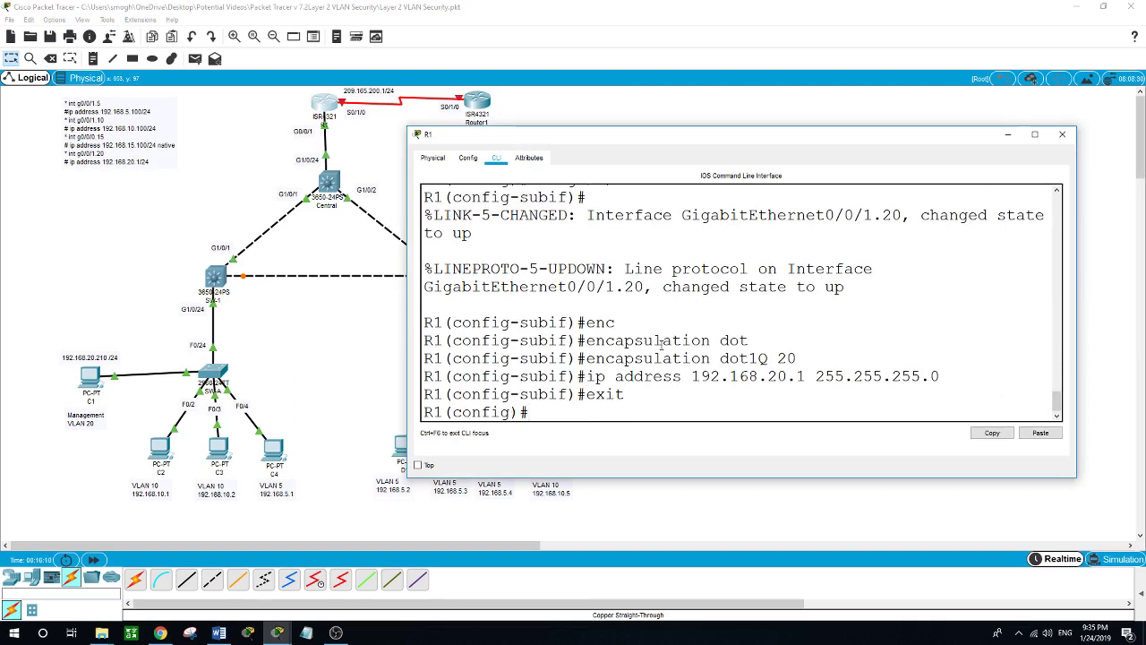
type("acc")
key("Tab")
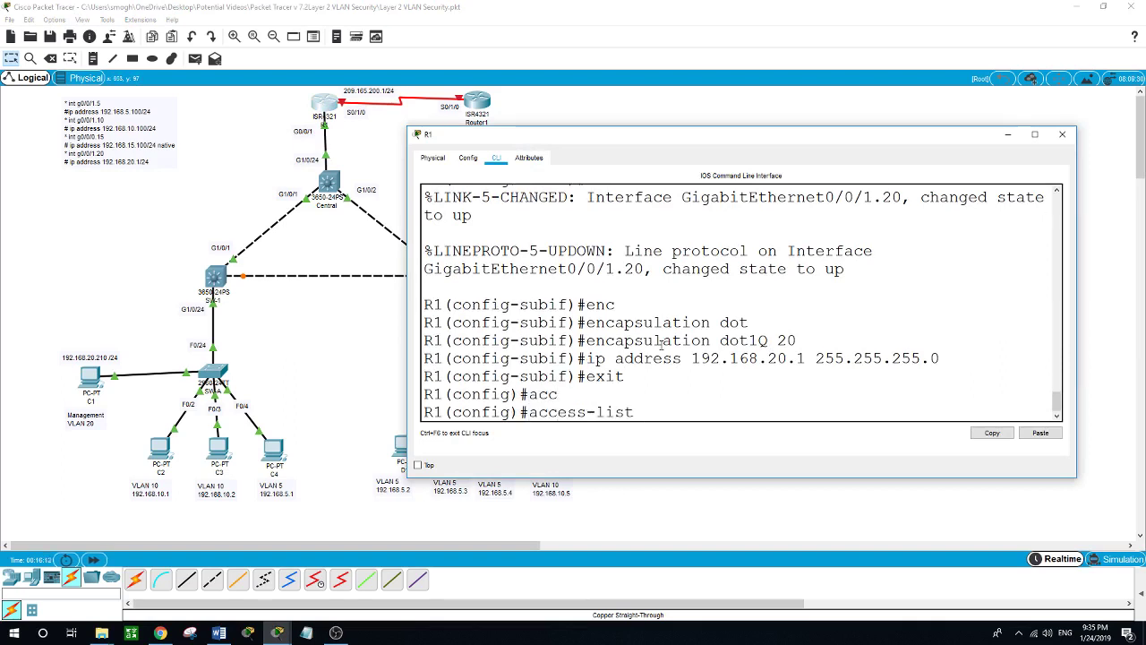
type("1")
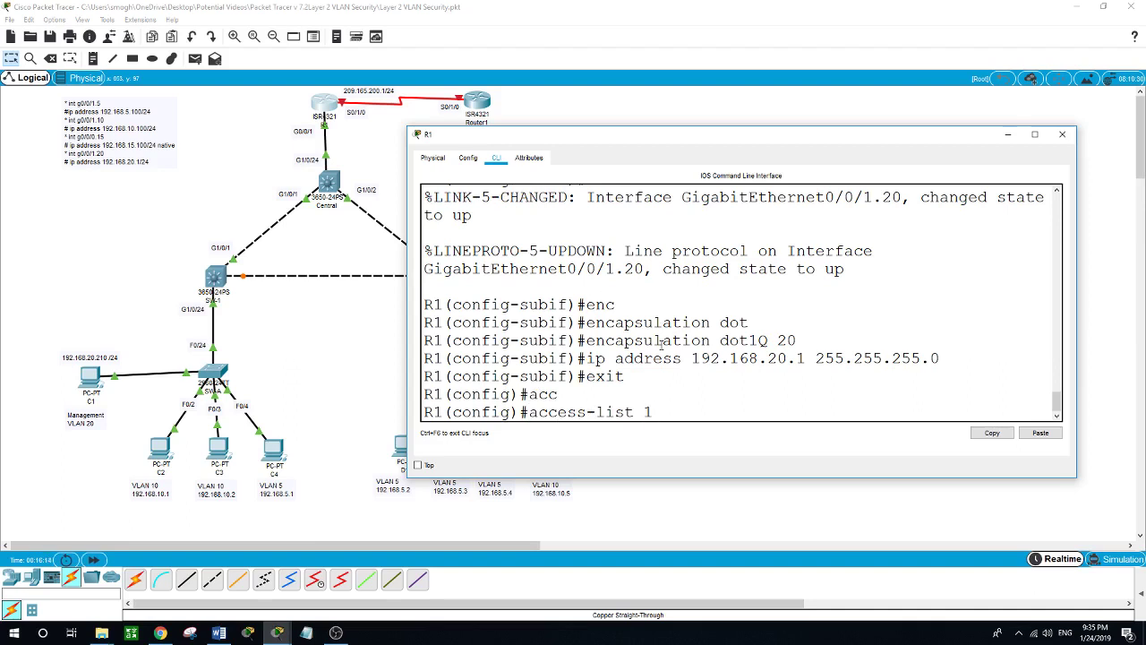
type(" permit host")
type("1")
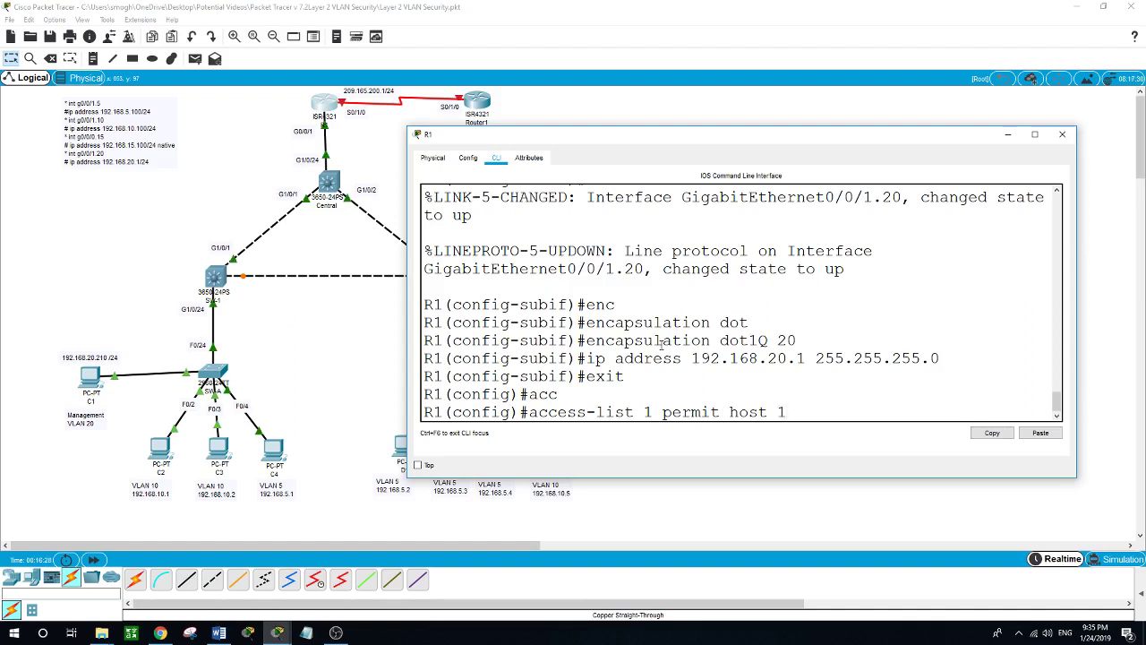
type("92.168.20.210")
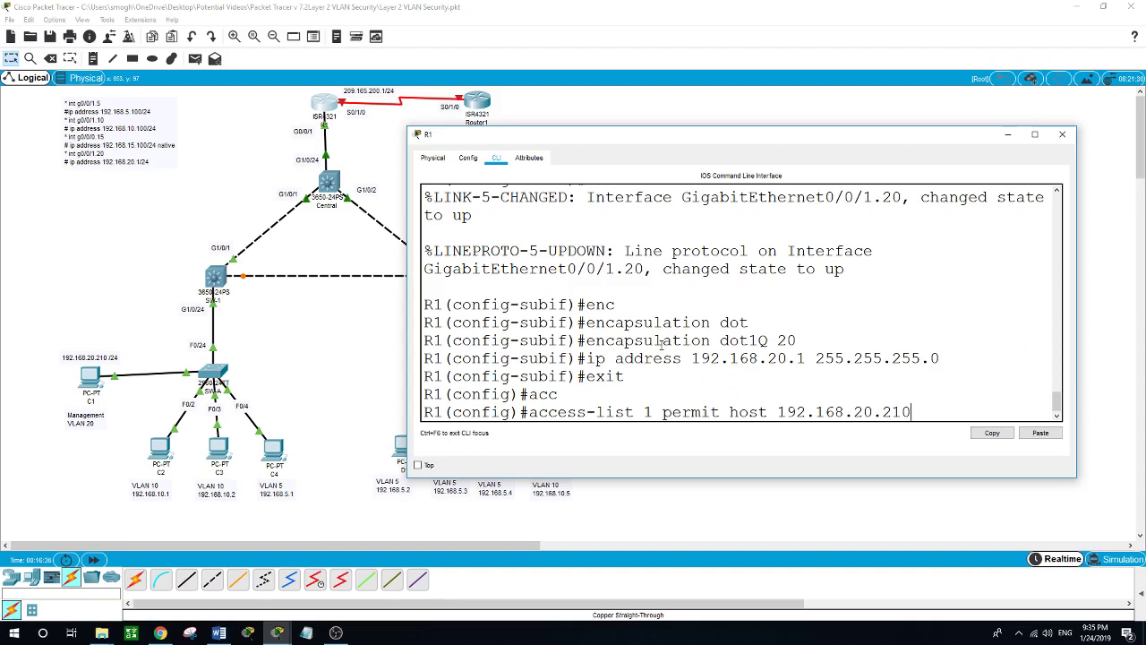
key("Return")
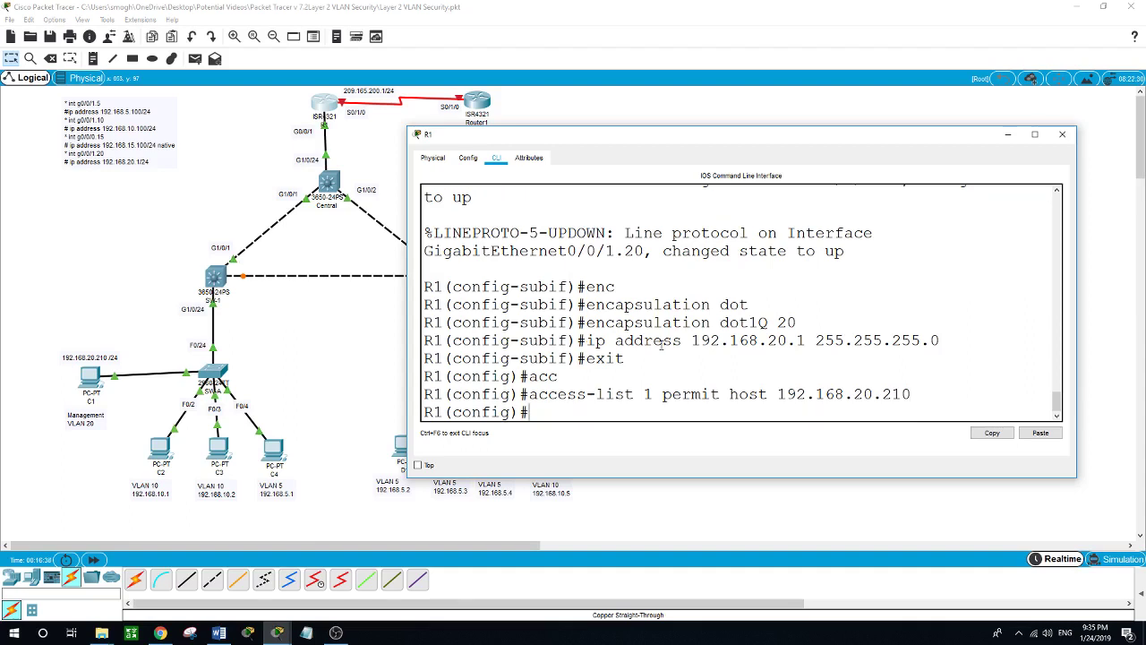
- On R1, apply access-class 1 inbound to VTY lines 0 4 and leave the router window
type("line vty 0 4")
key("Return")
type("acc")
key("Tab")
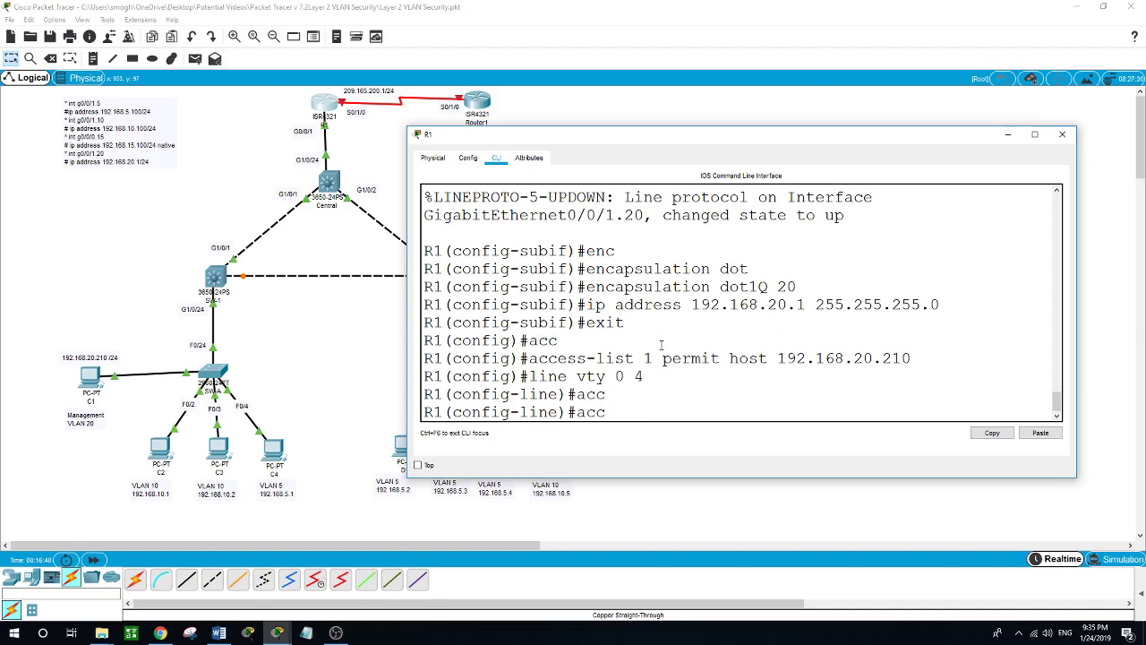
type("e")
key("Tab")
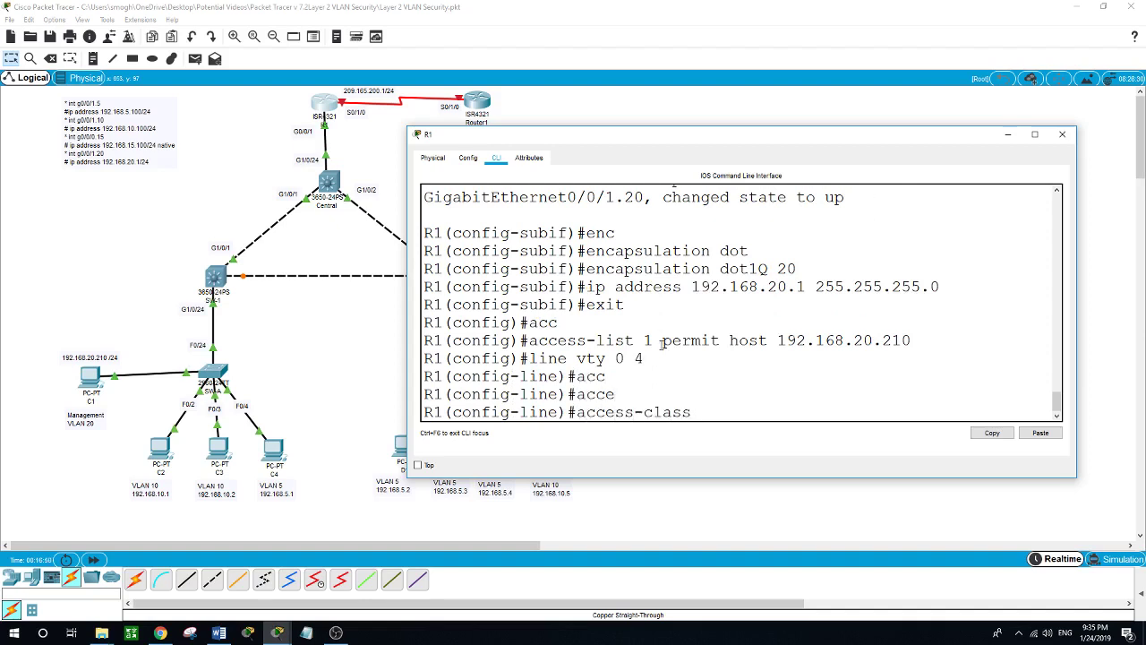
type("1 in")
key("Return")
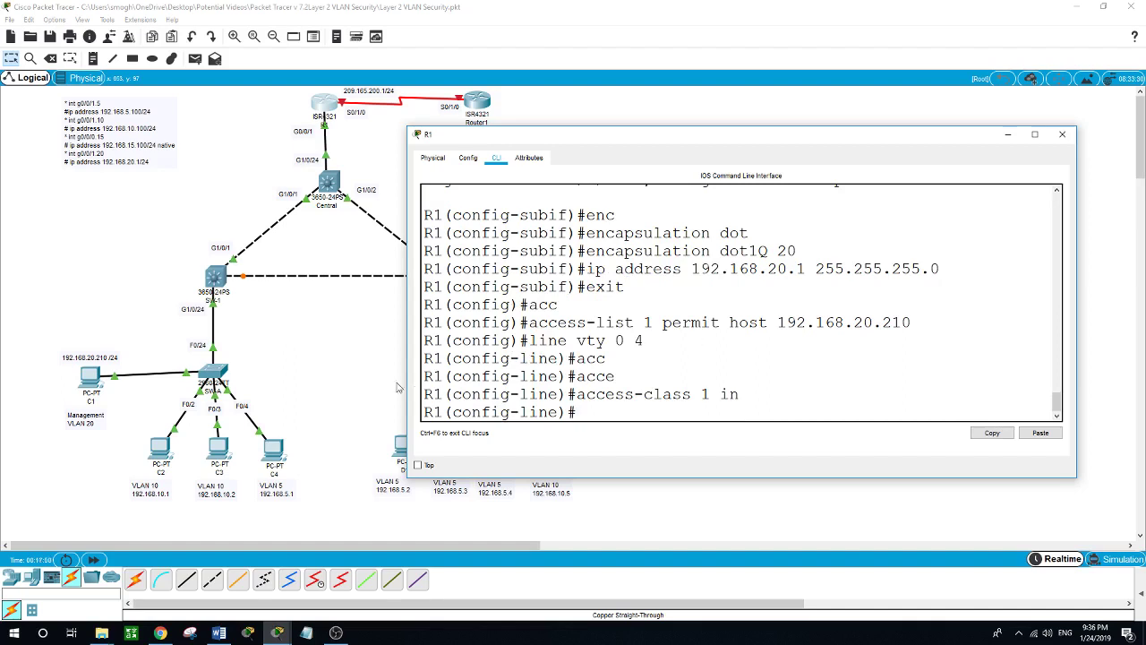
left_click(324, 359)
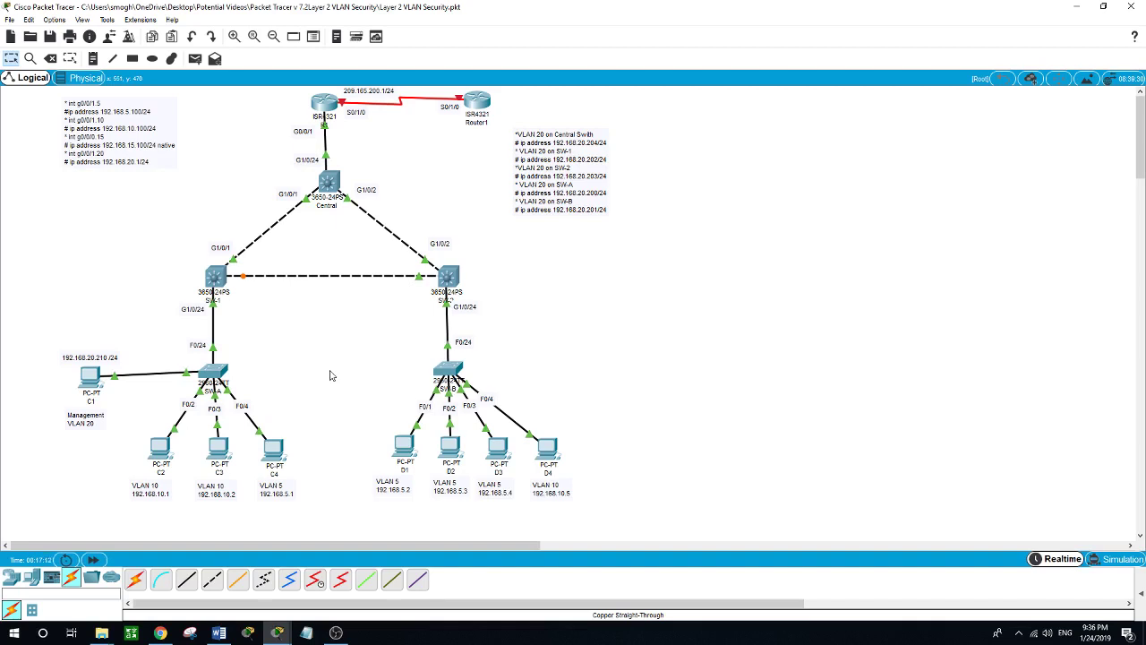
- From C1's command prompt, SSH to 192.168.20.1 as admin, enter the login password, and enter privileged mode with the enable password
left_click(100, 377)
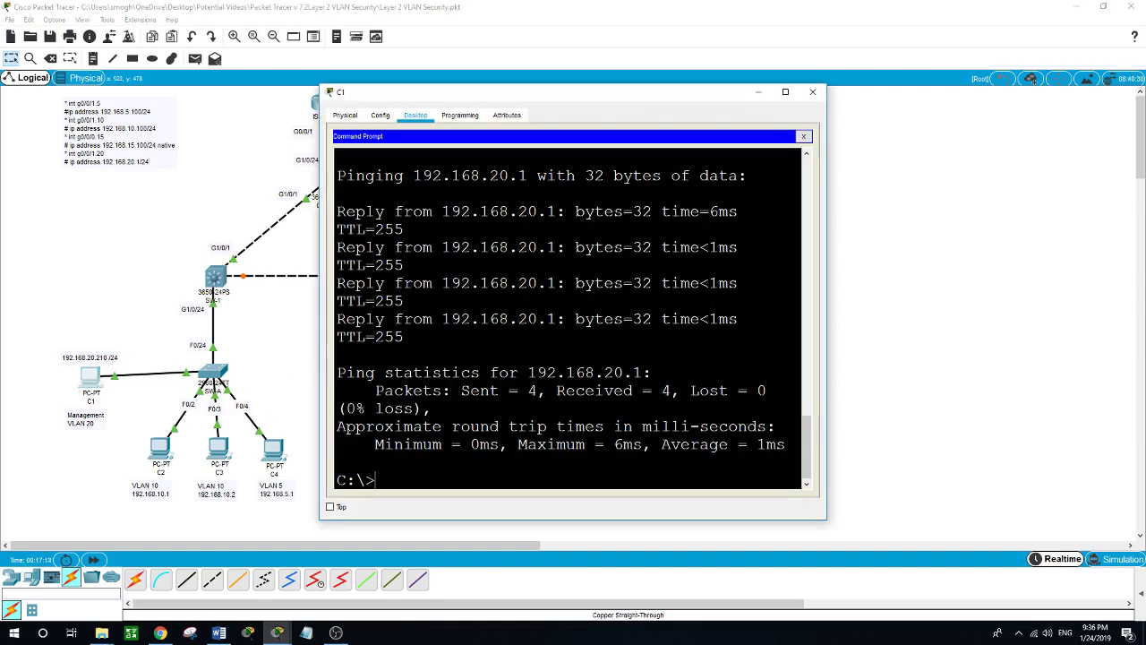
type("ssh -l admin ")
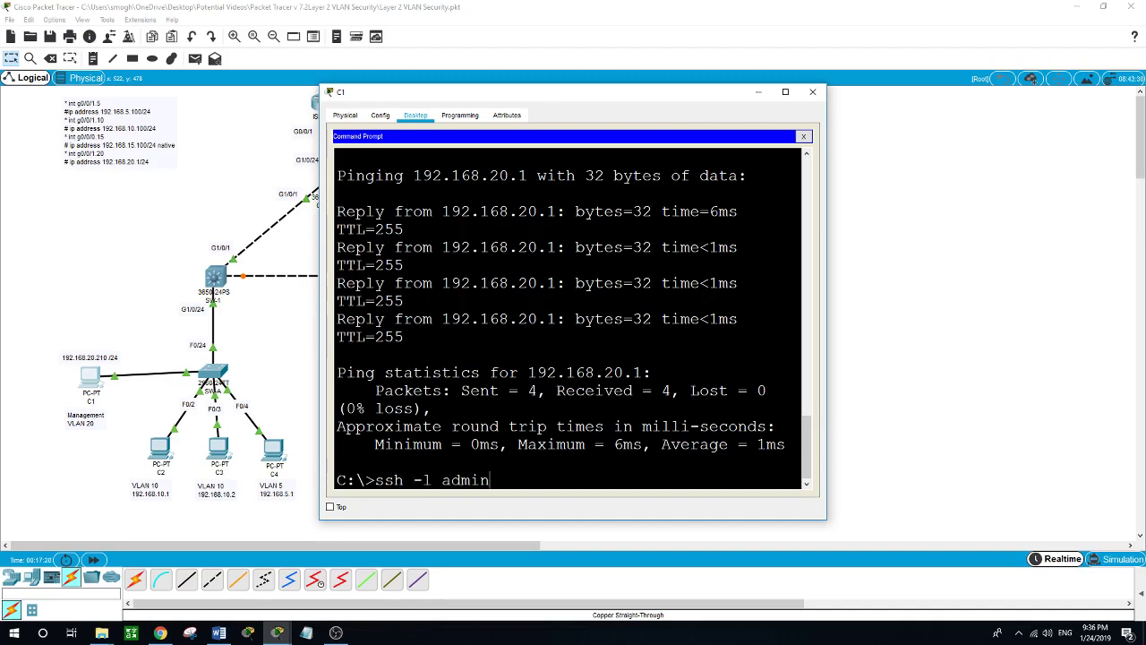
type("192.168.20.1")
key("Return")
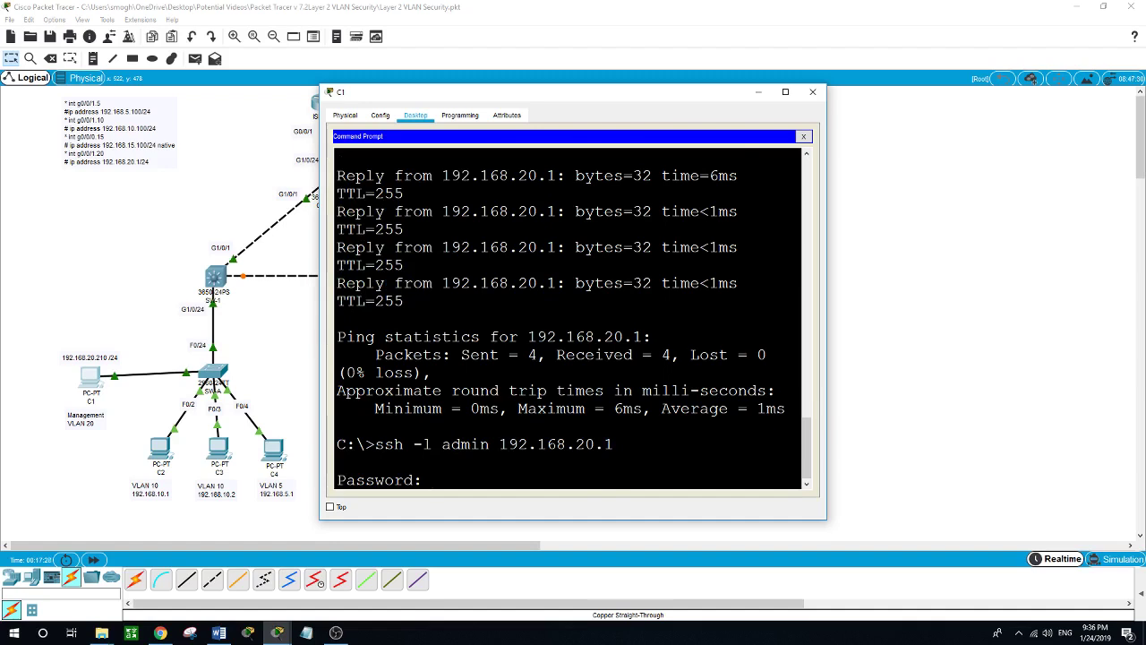
key("Return")
type("en")
key("Return")
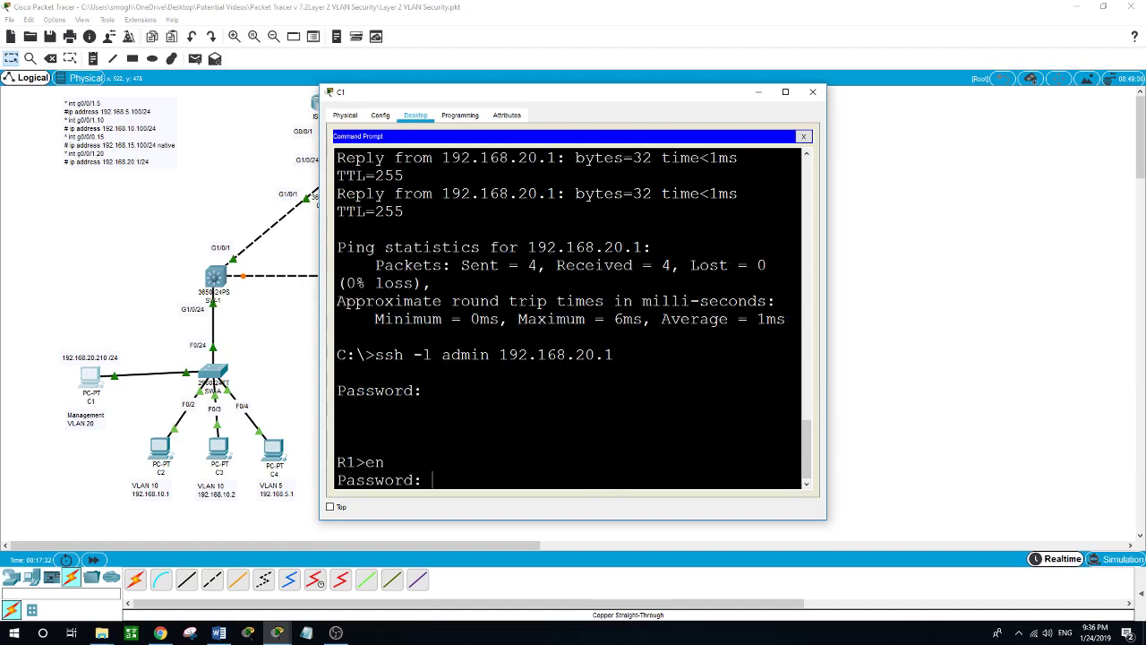
key("Return")
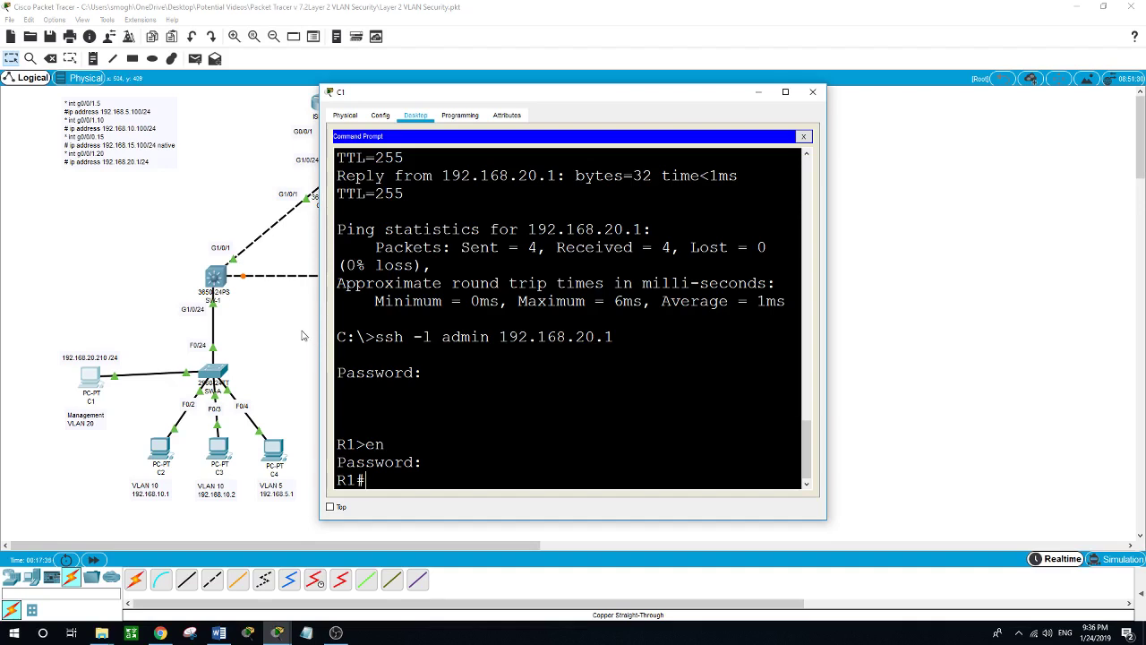
left_click(112, 275)
- Exit the SSH session on C1 and ping SW-B's VLAN 20 address, 192.168.20.201
mouse_move(97, 389)
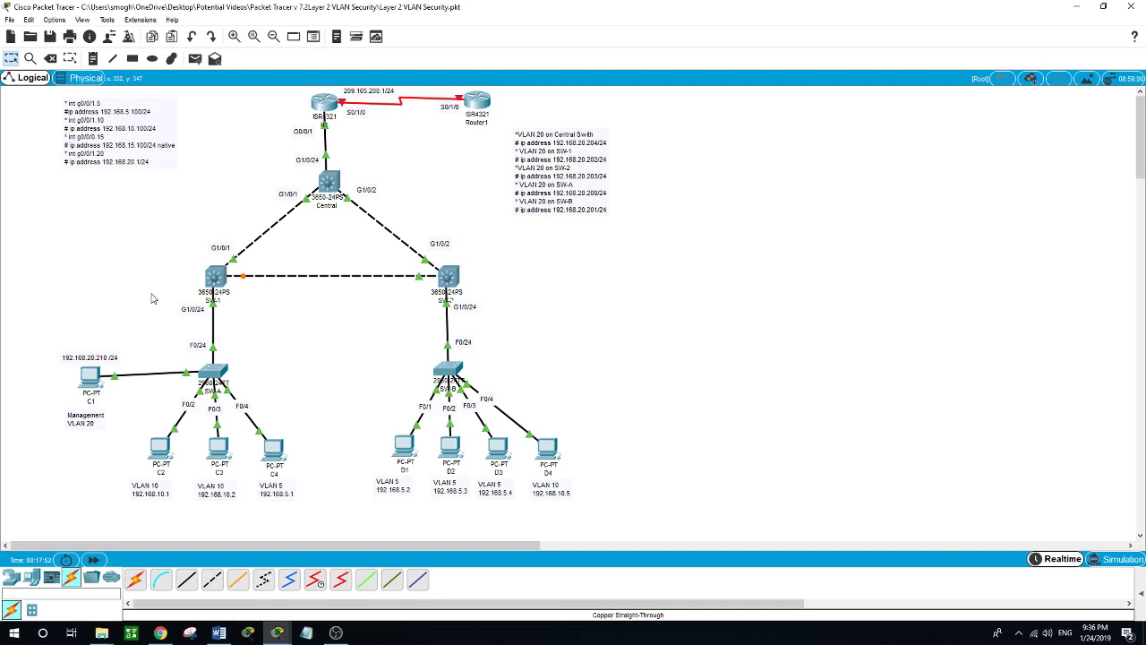
left_click(91, 377)
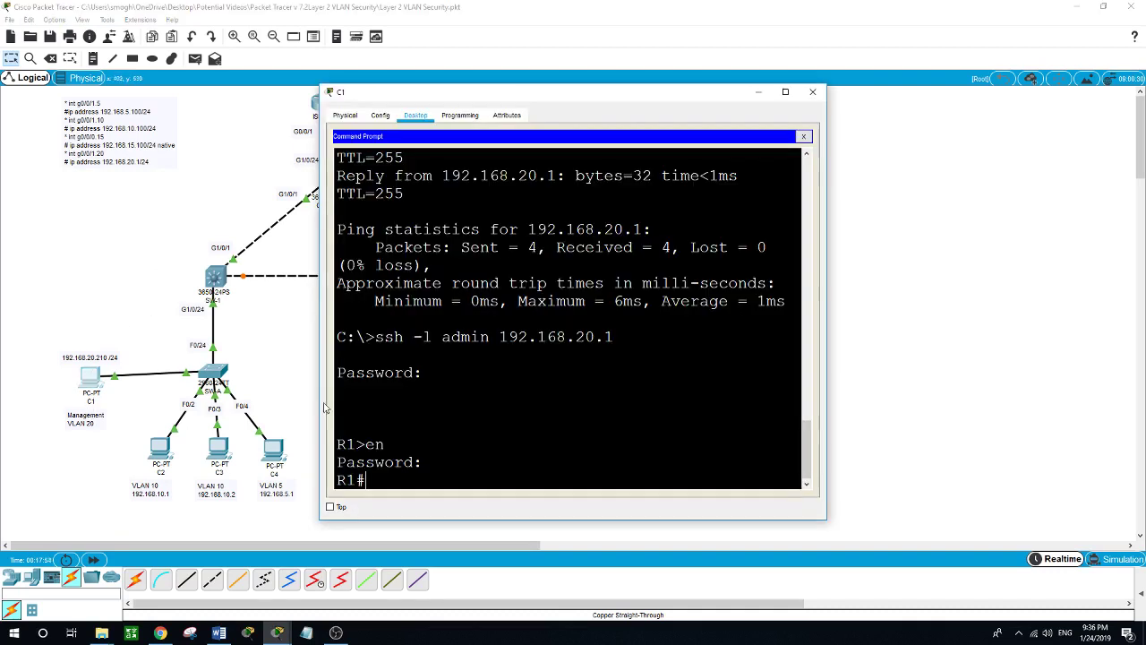
type("exit")
key("Return")
type("ping 192.168")
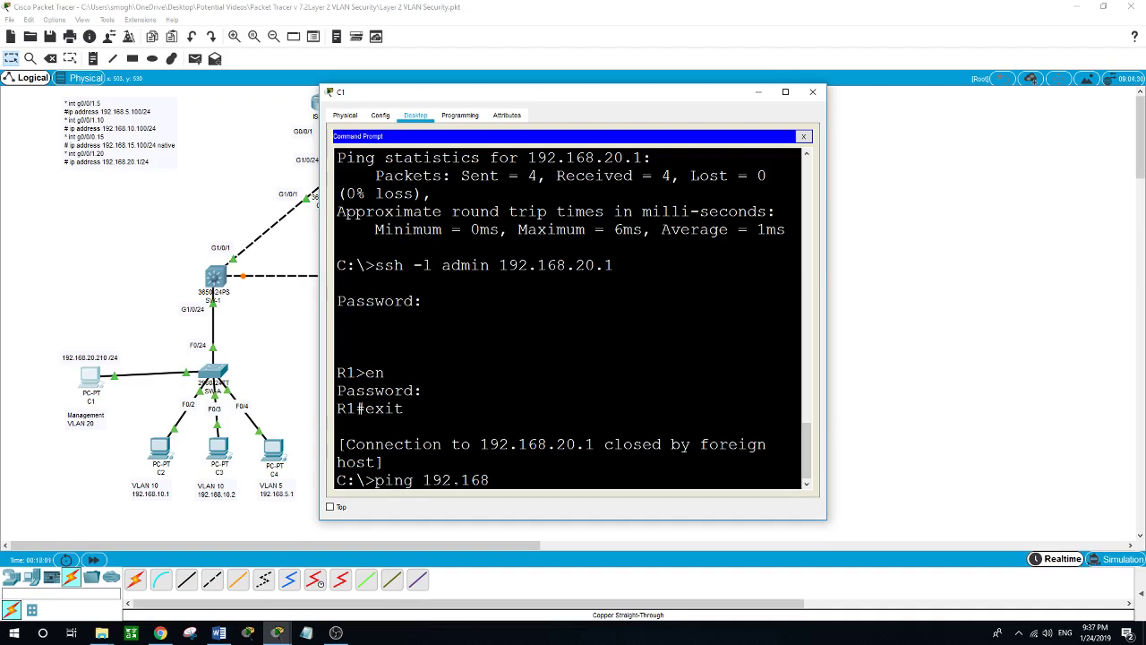
type(".20.201")
key("Return")
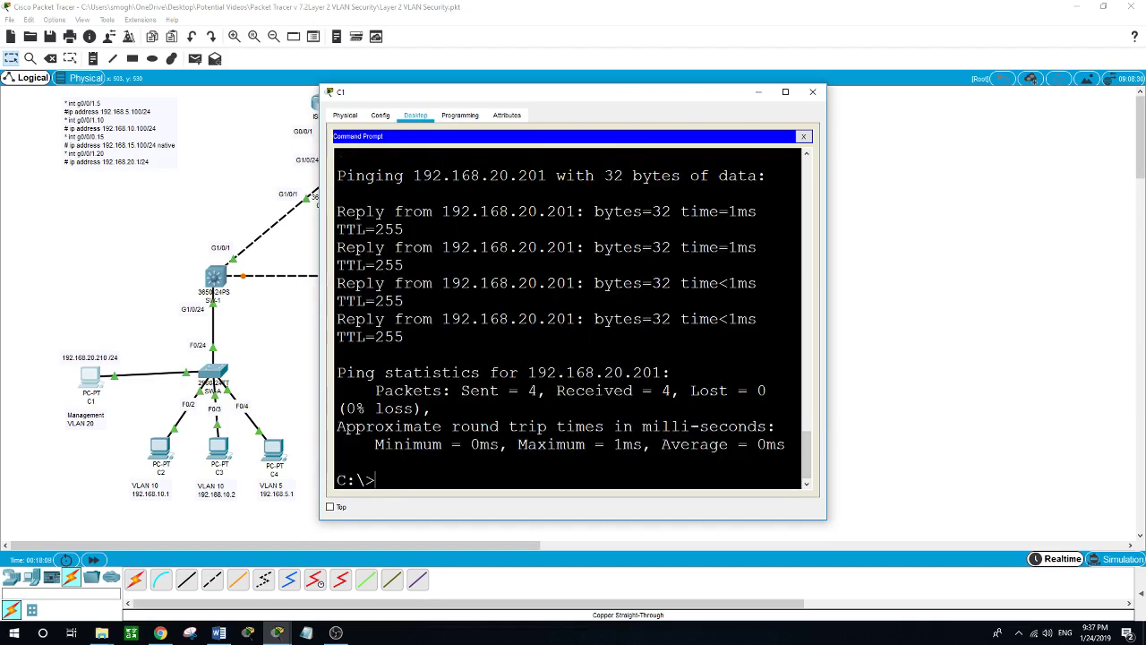
- Ping the Central switch's VLAN 20 address, 192.168.20.204, from C1 and leave its window
key("Up")
key("BackSpace")
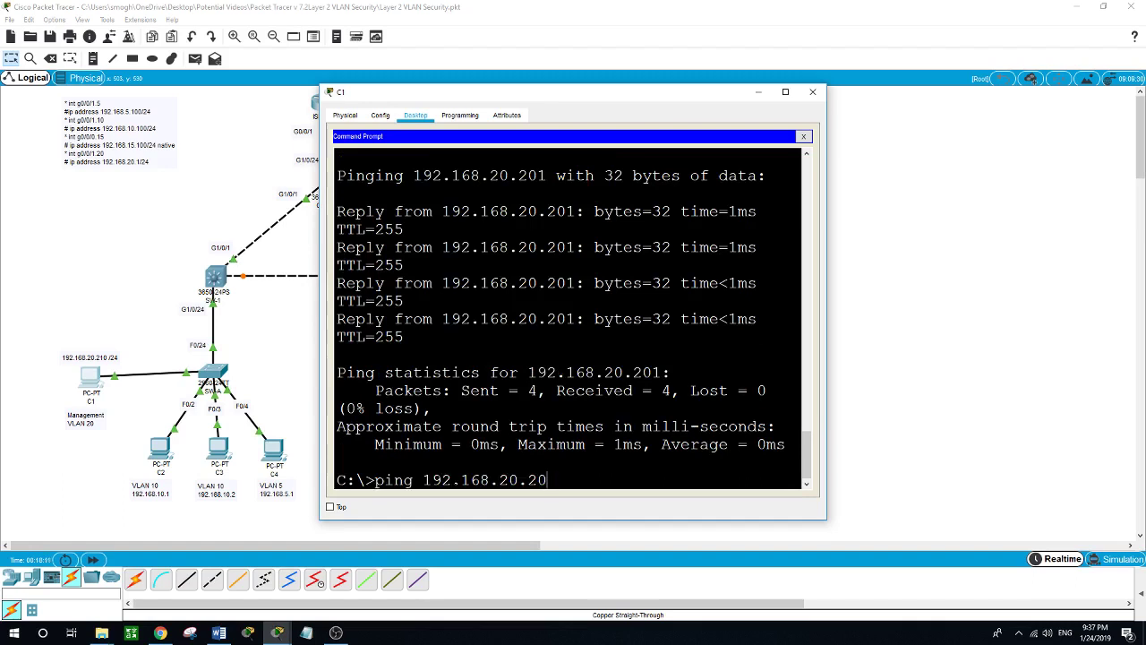
type("4")
key("Return")
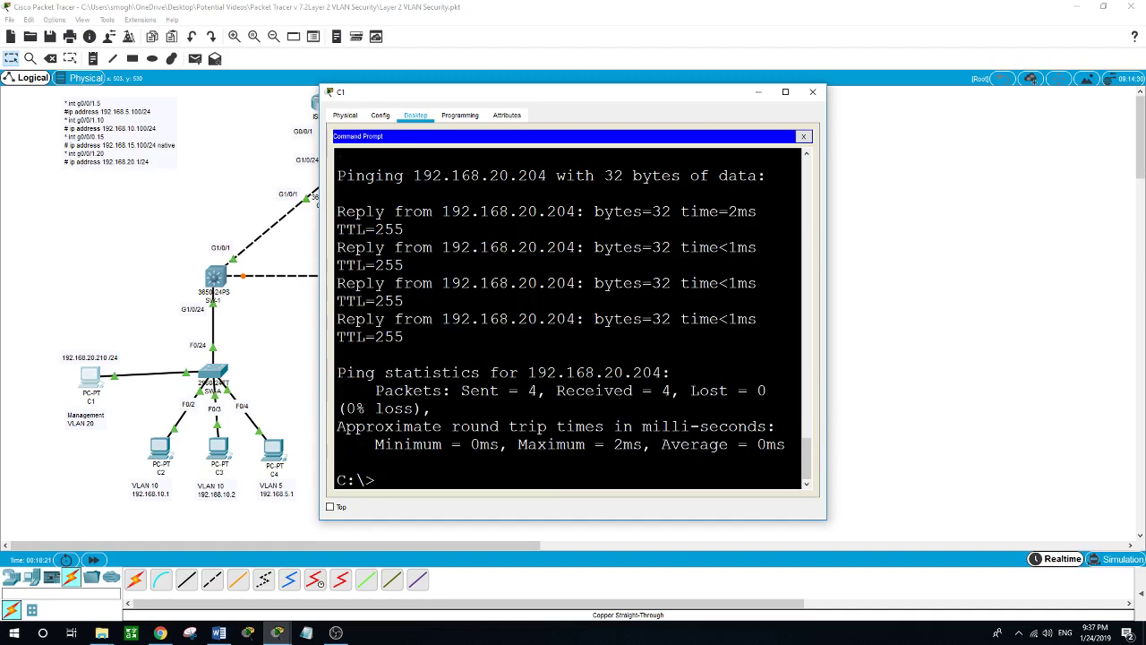
left_click(288, 345)
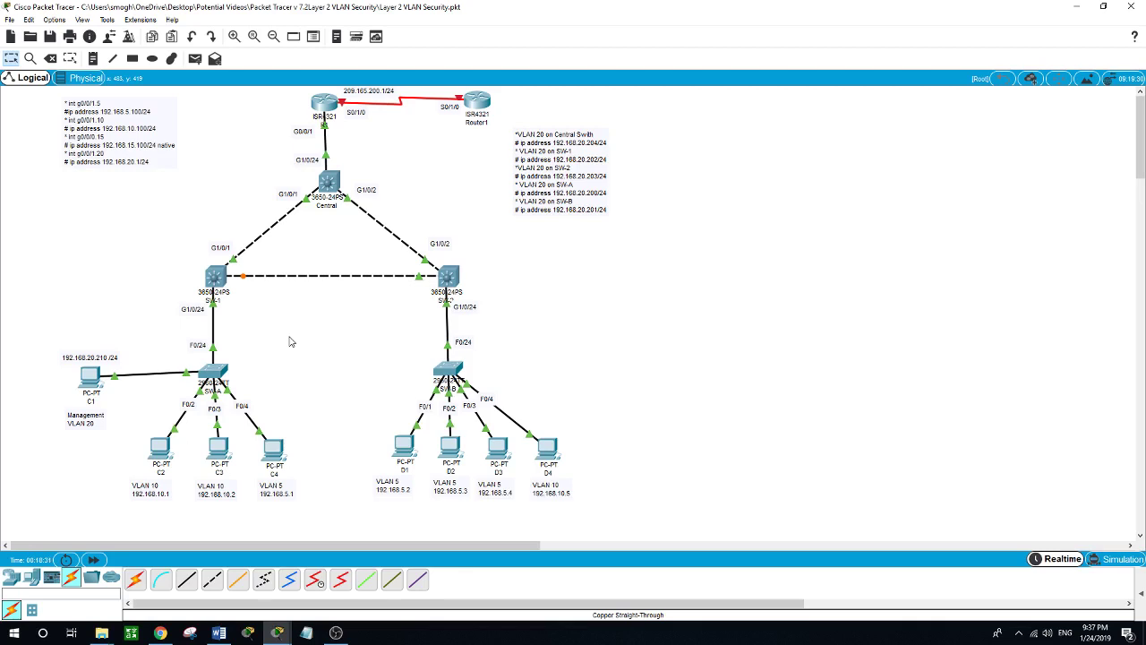
- On R1, exit line configuration and create access-list 101 denying IP from any source to 192.168.20.0 with wildcard 0.0.0.255
left_click(327, 104)
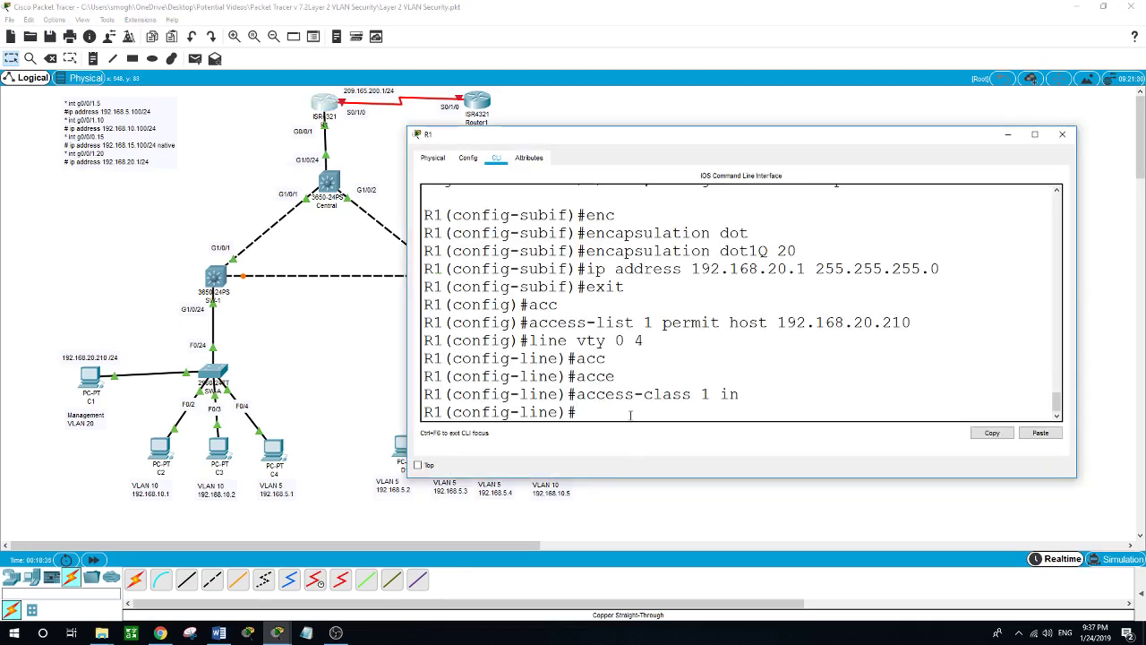
type("exit")
key("Return")
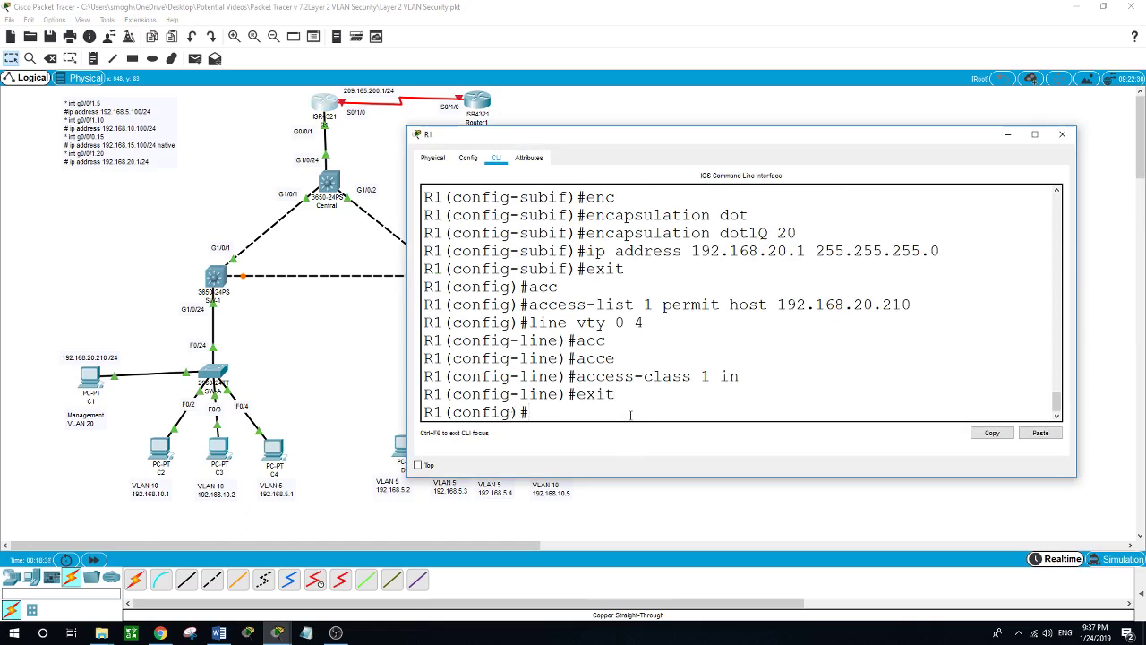
type("acc")
key("Tab")
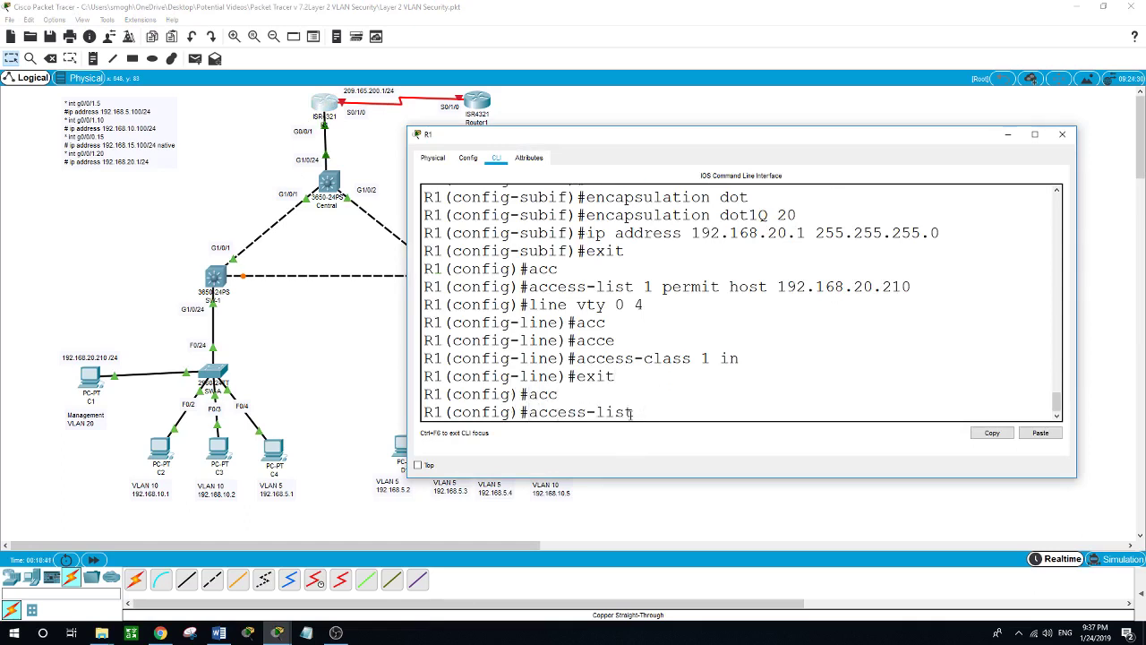
type("101 deny ip any")
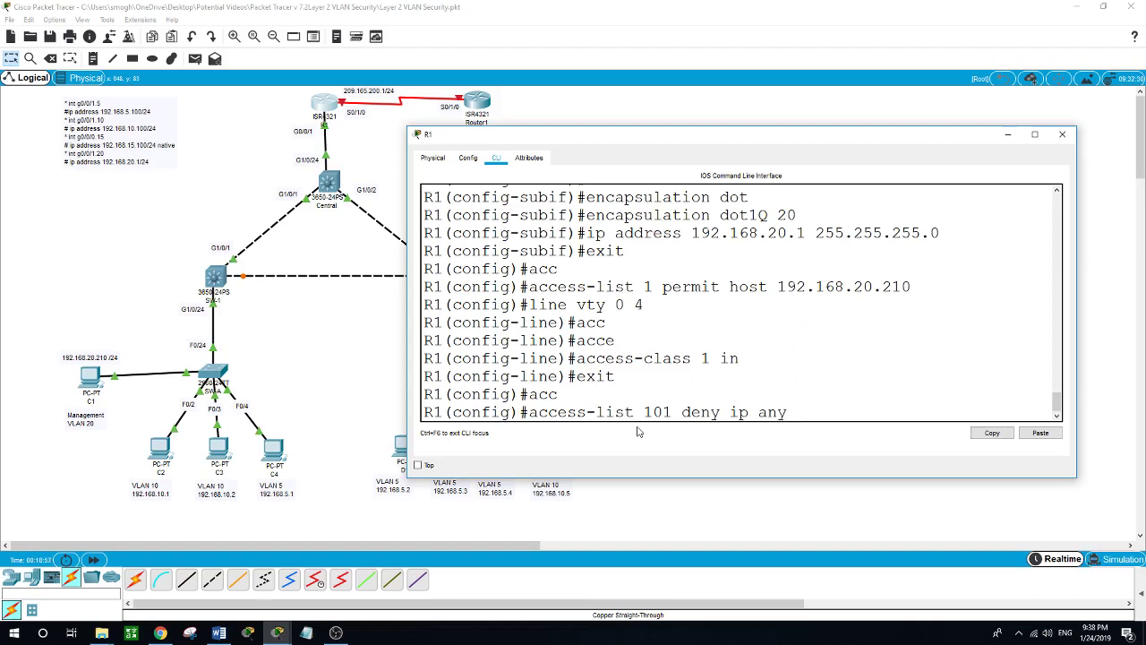
type("192.168.20")
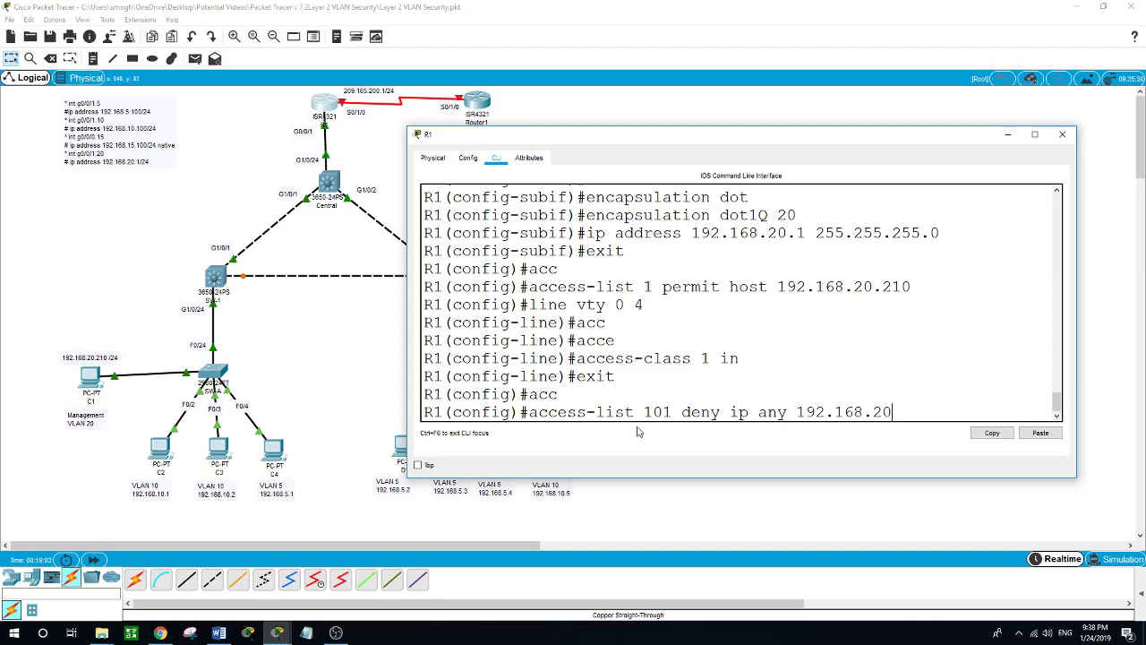
type(".0 0.0.0.255")
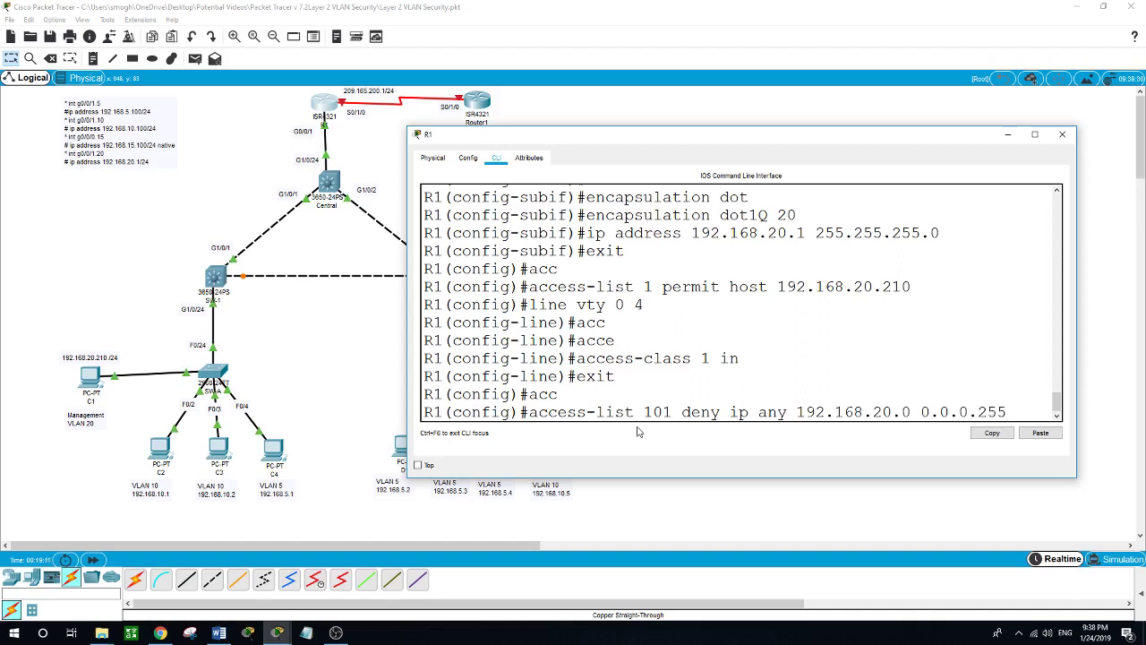
key("Return")
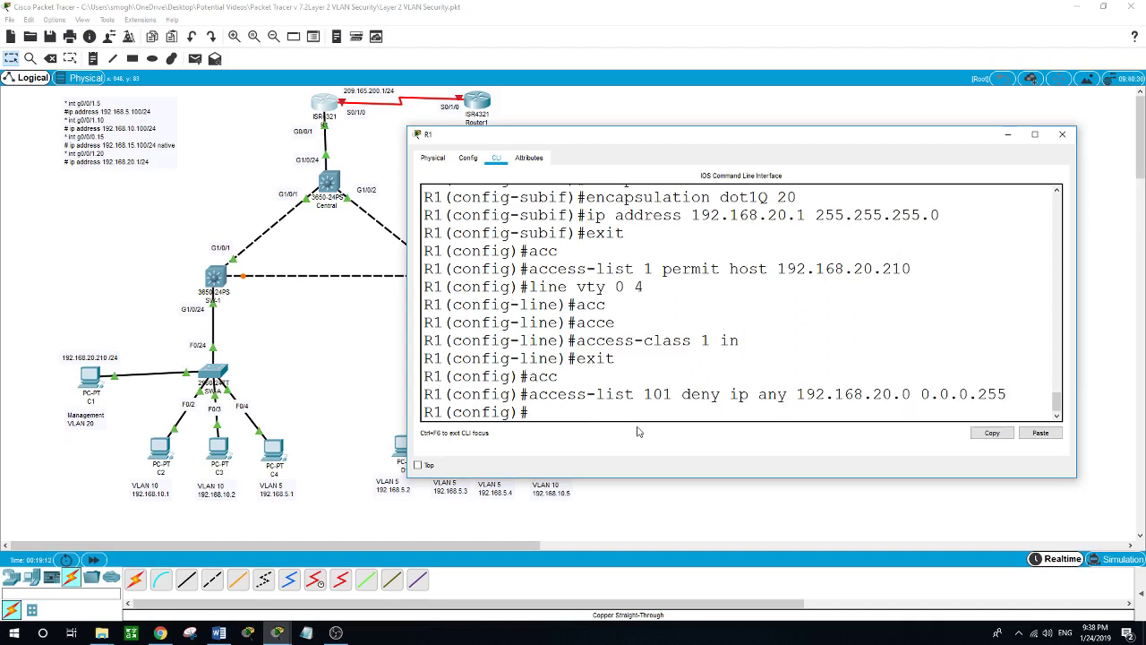
- Add a permit ip any any entry to R1's access-list 101 and leave the router window
type("acc")
key("Tab")
type("101")
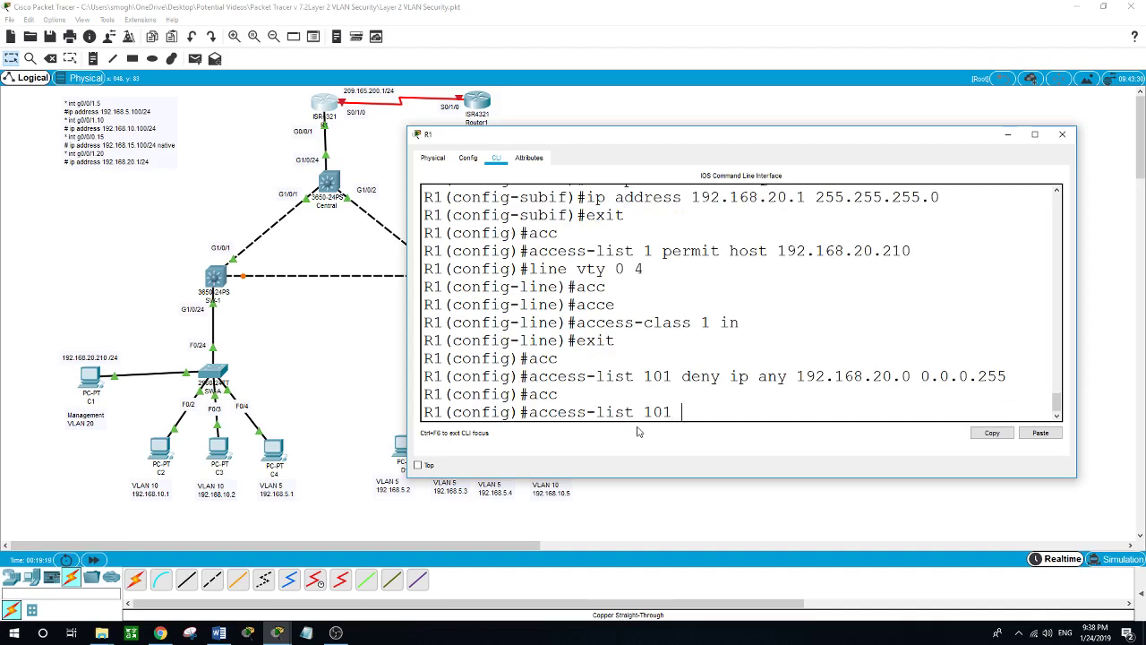
type(" permit ip any any")
key("Return")
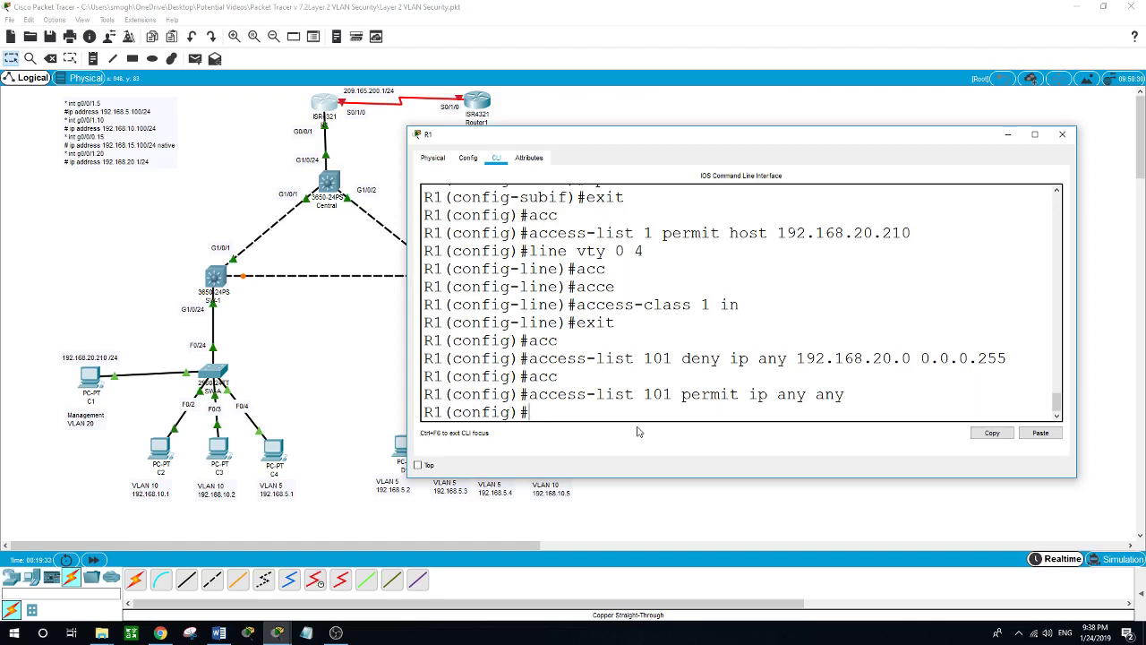
left_click(358, 331)
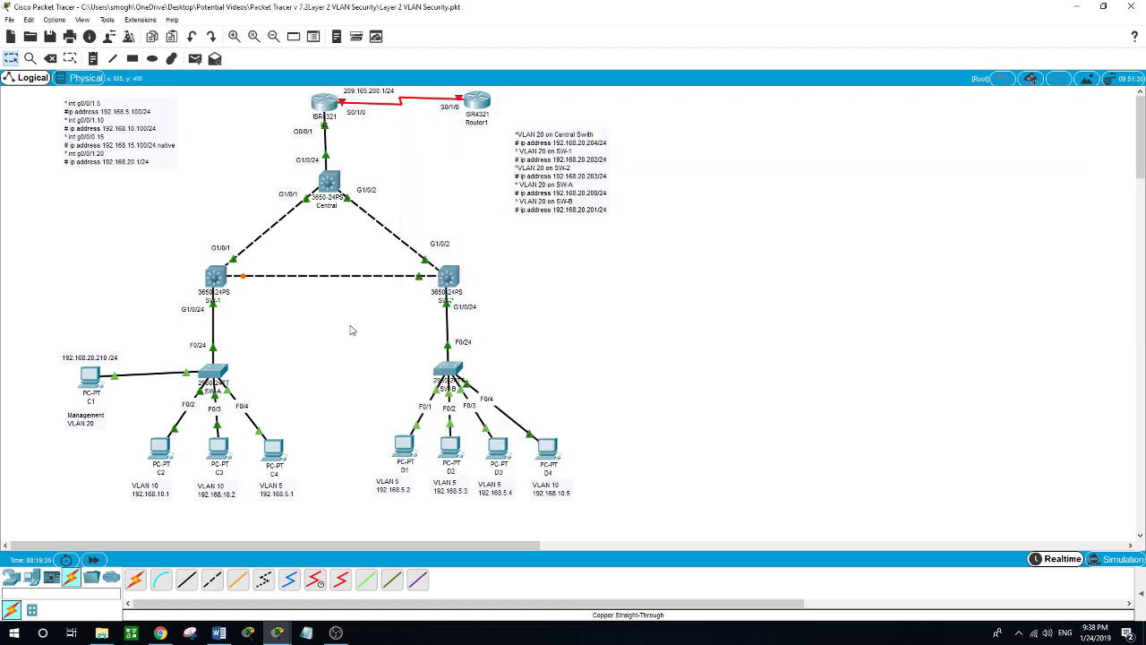
- Apply access-list 101 outbound on R1's G0/0/1.20 subinterface and leave the router window
left_click(331, 109)
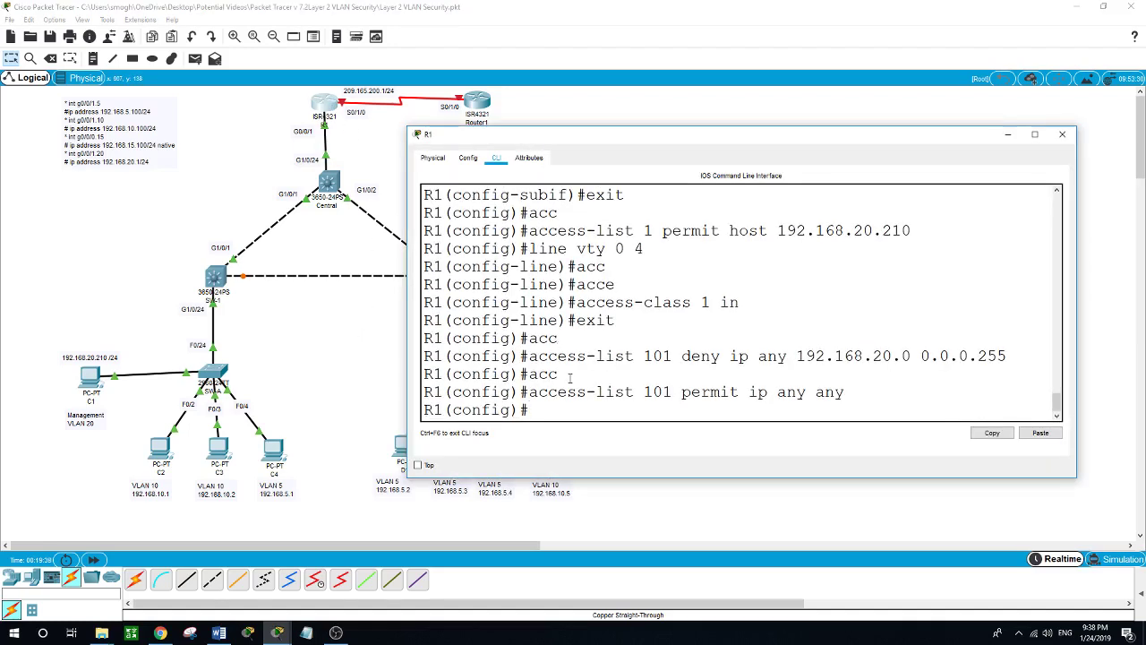
type("int g0/0/1.20")
key("Return")
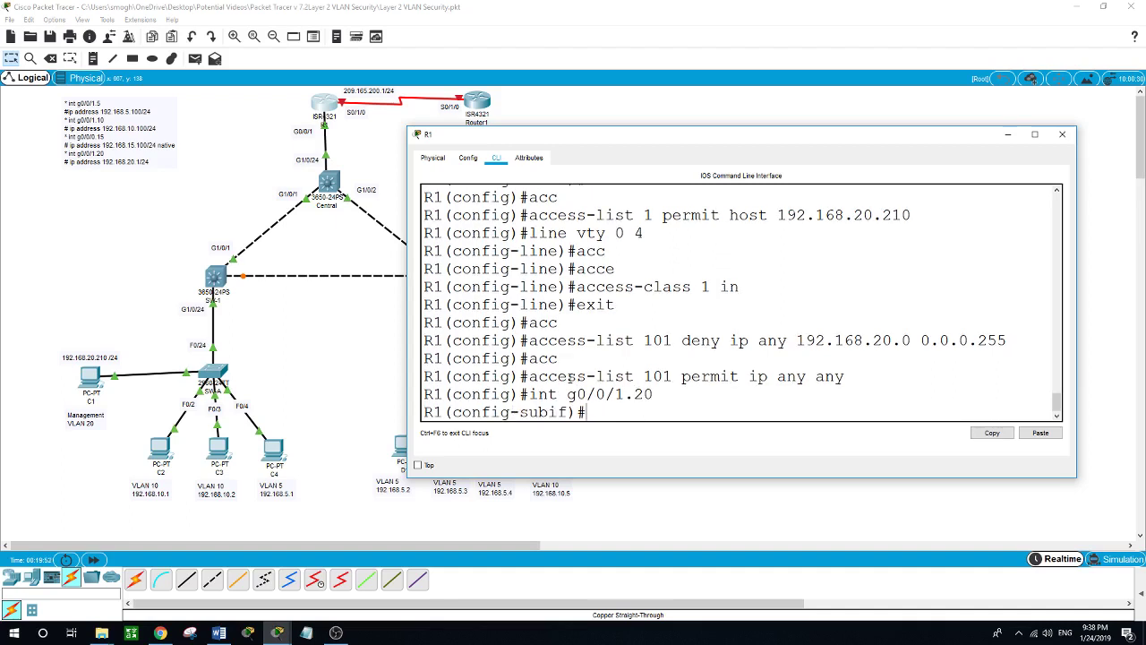
type("ip acc")
key("Tab")
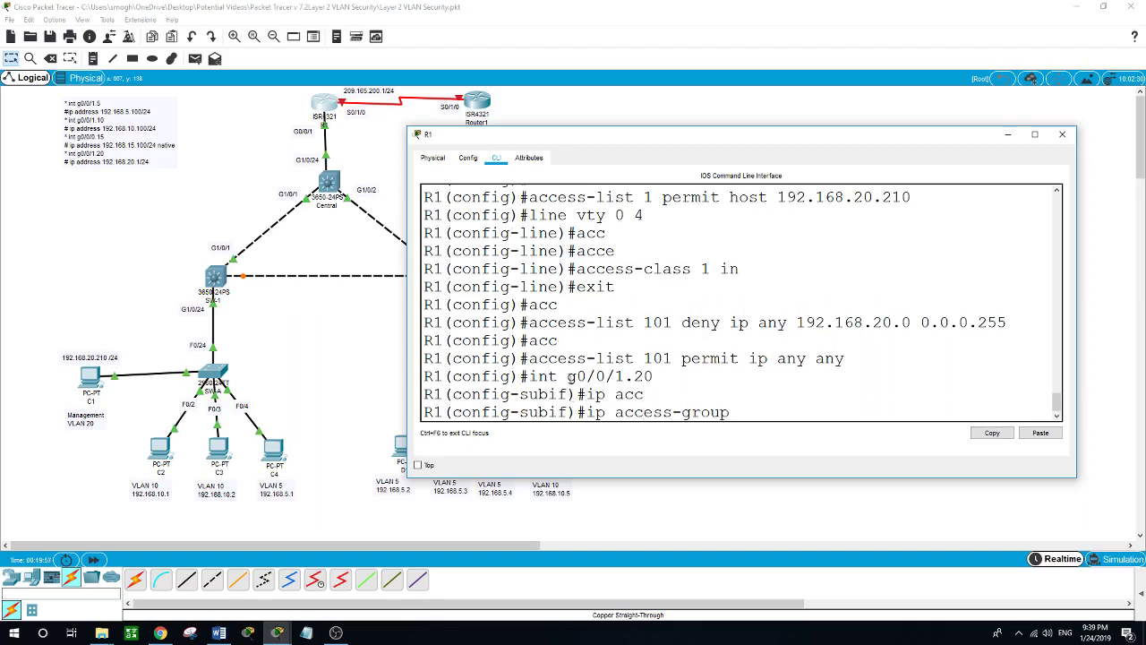
type("101")
type(" ?out")
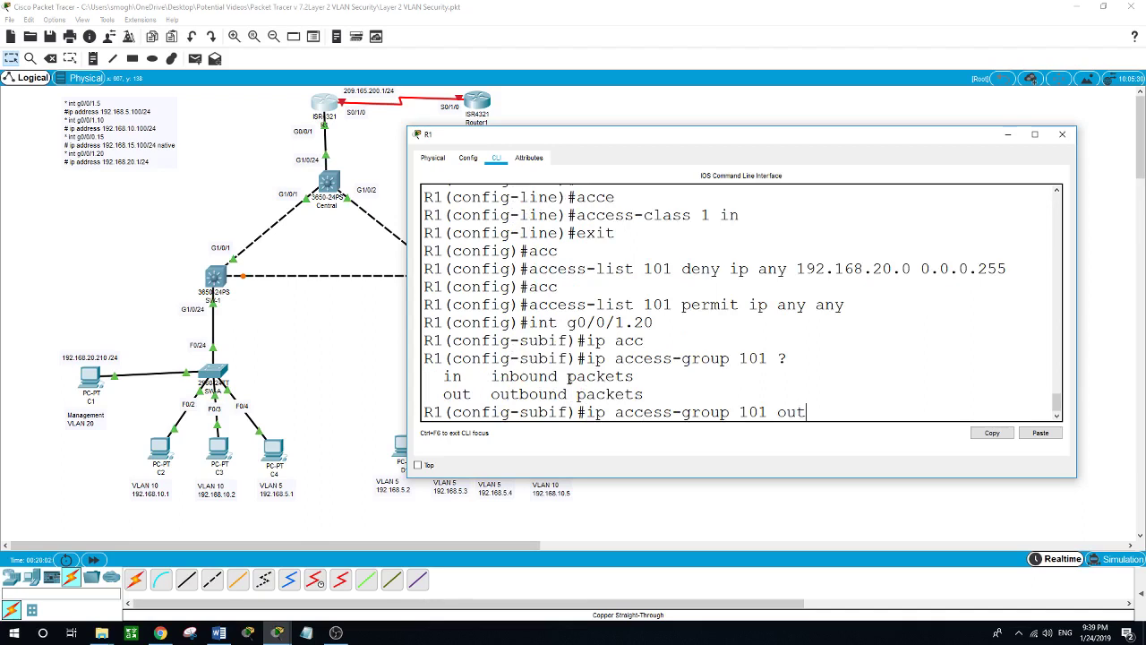
key("Return")
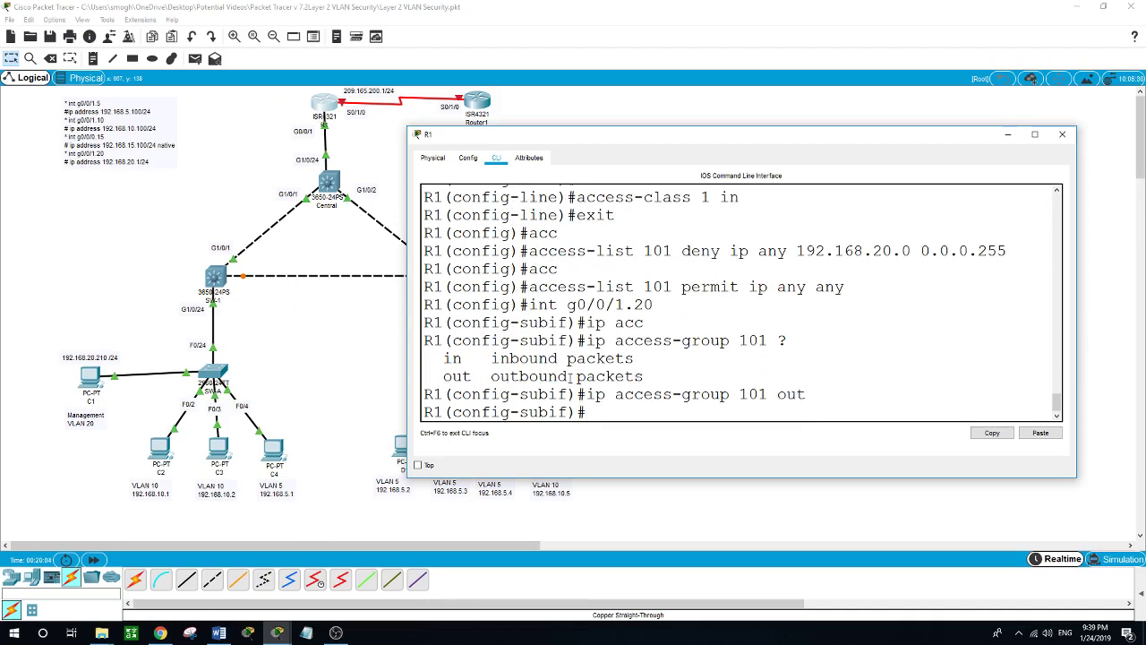
left_click(697, 512)
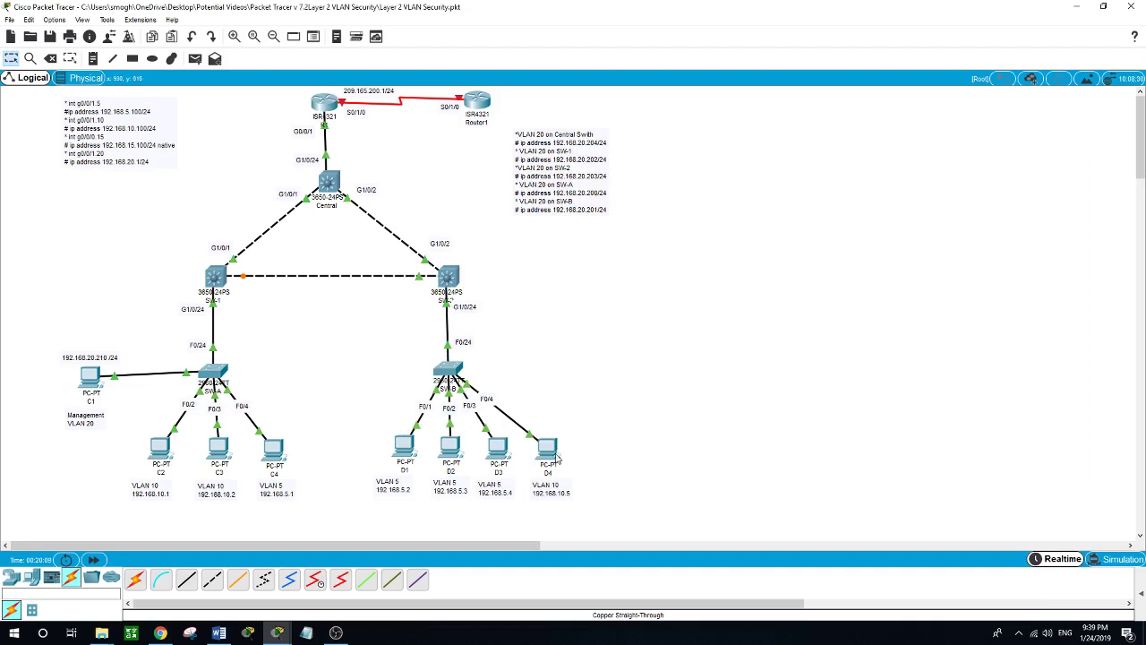
- Try an SSH connection to 192.168.20.1 as admin from D4's command prompt
mouse_move(558, 458)
left_click(546, 448)
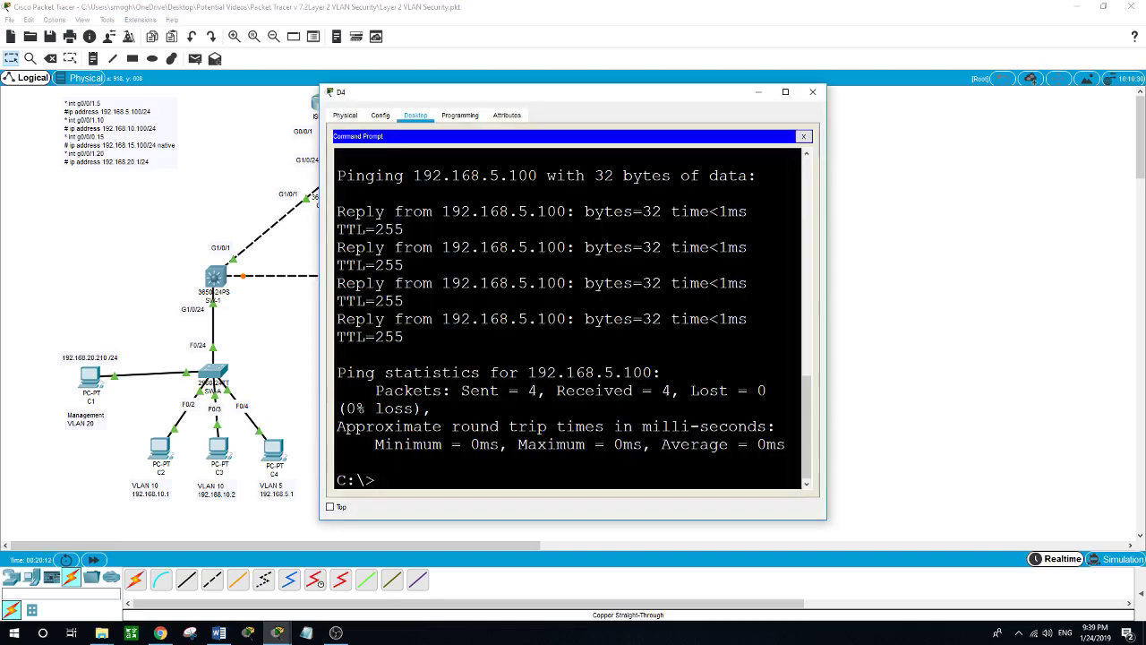
left_click_drag(548, 101, 717, 111)
type("ssh ")
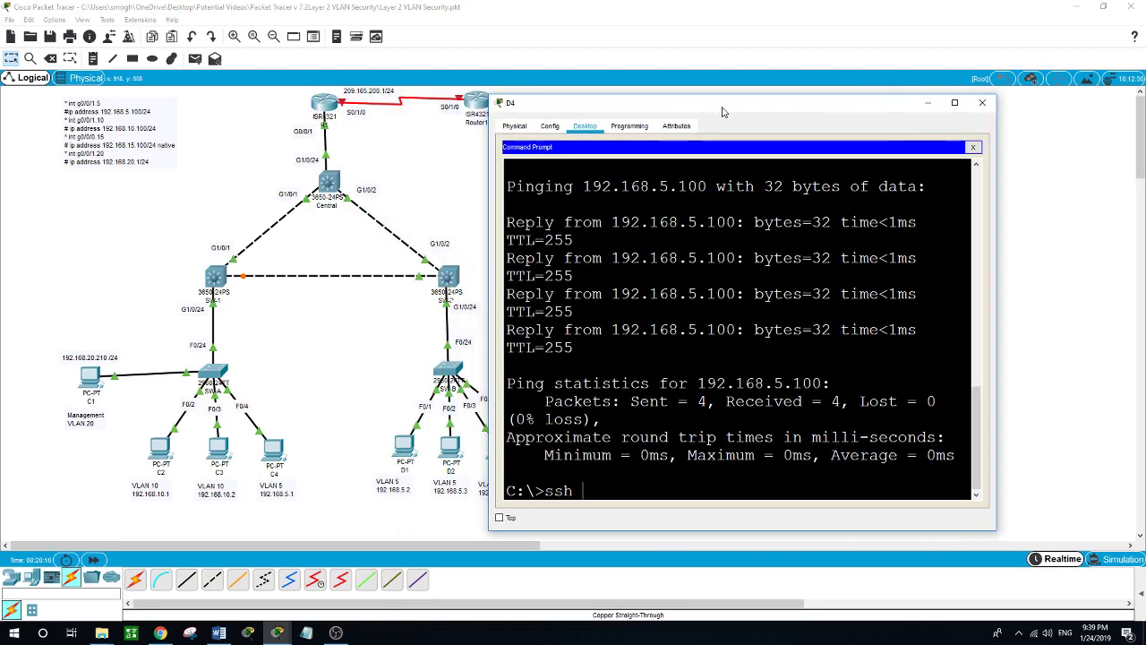
type("-l admin 192.168.20.1")
key("Return")
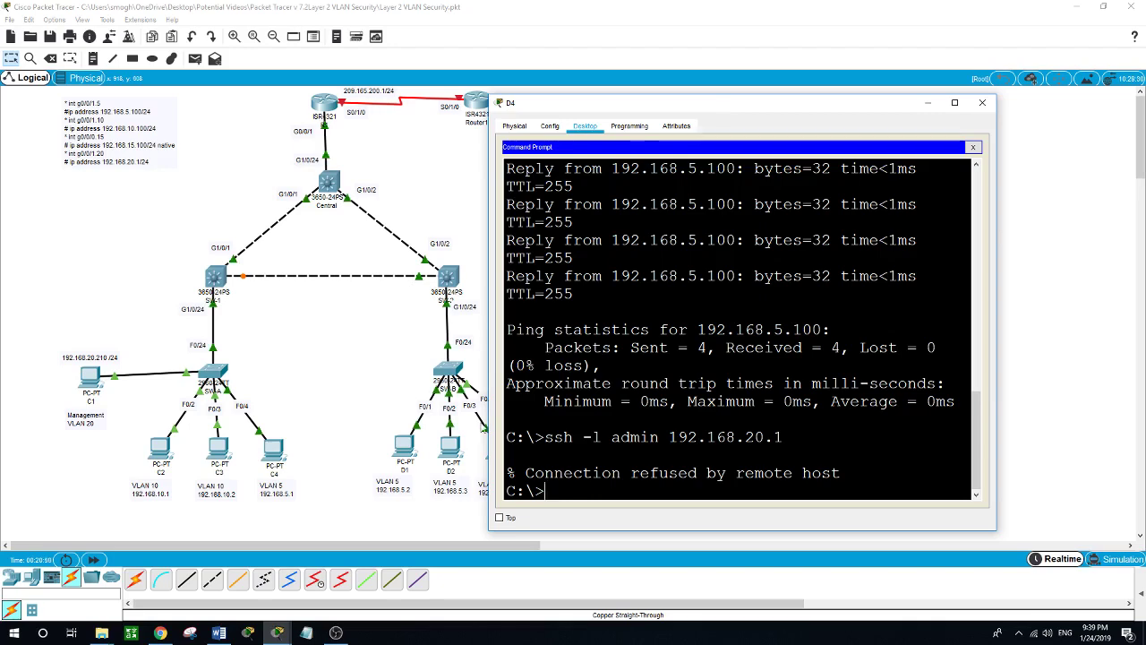
left_click(336, 634)
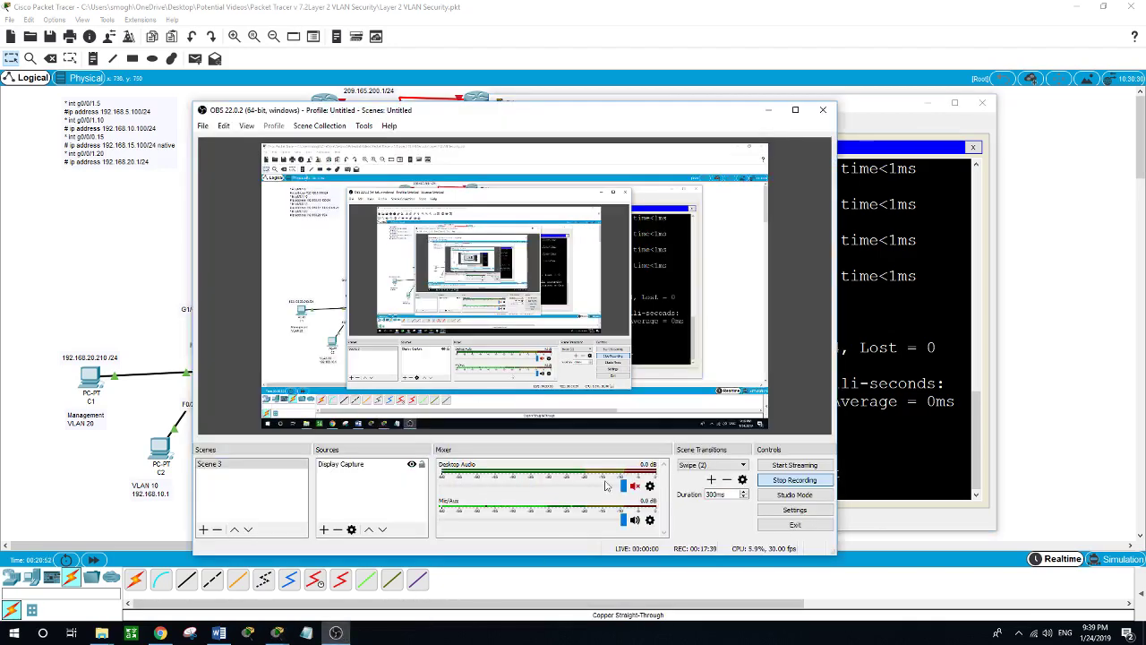